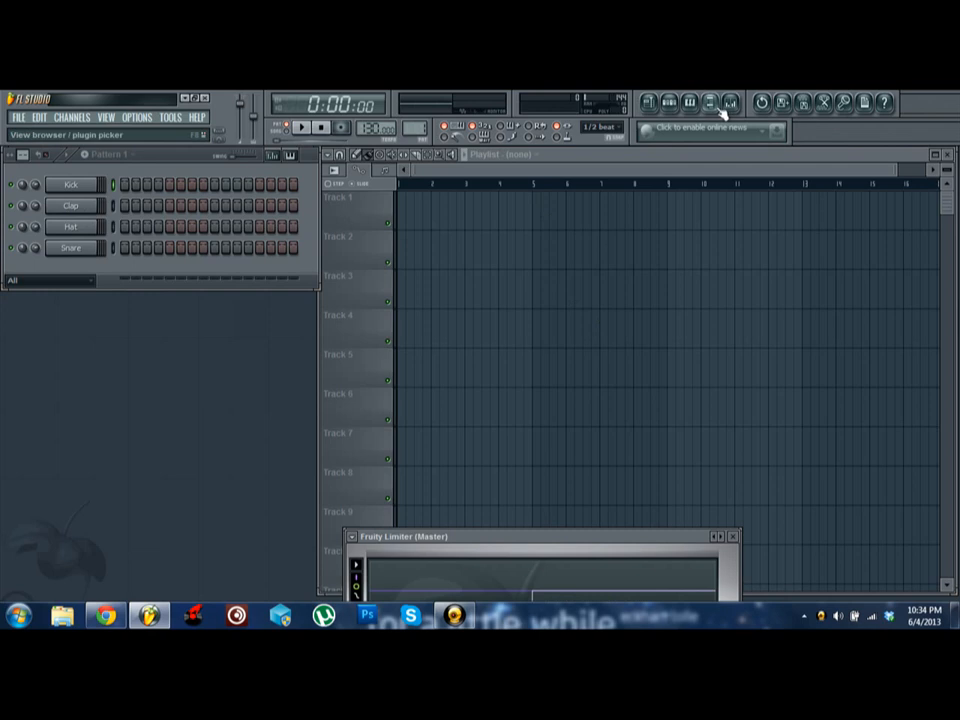
Step: Bring the Playlist window in front of the Fruity Limiter window and shift it slightly to the right
click(334, 289)
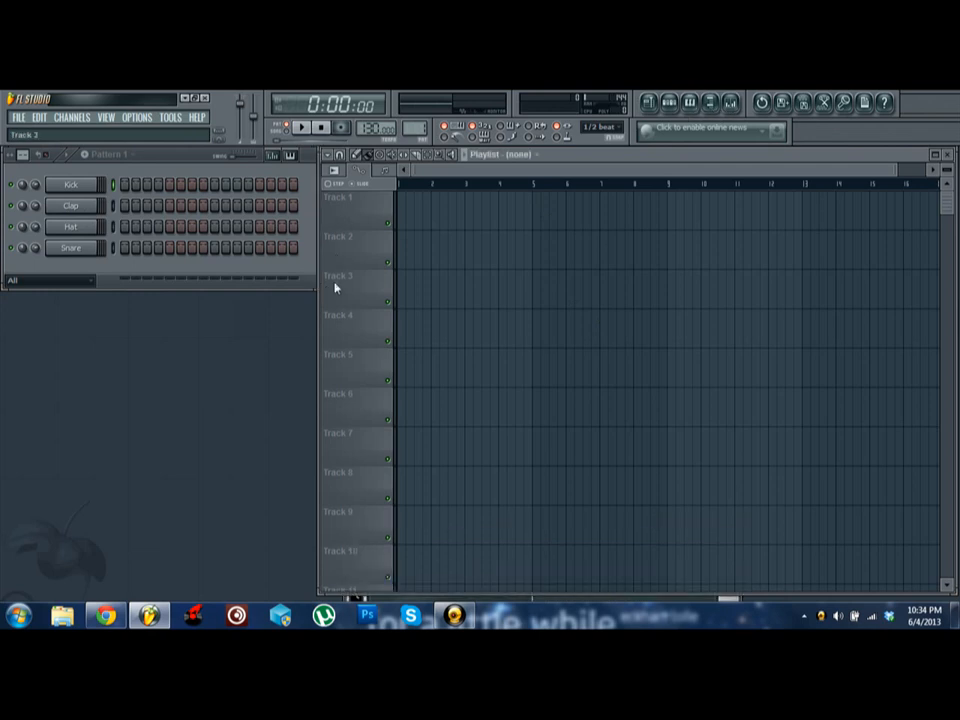
drag(609, 161, 613, 154)
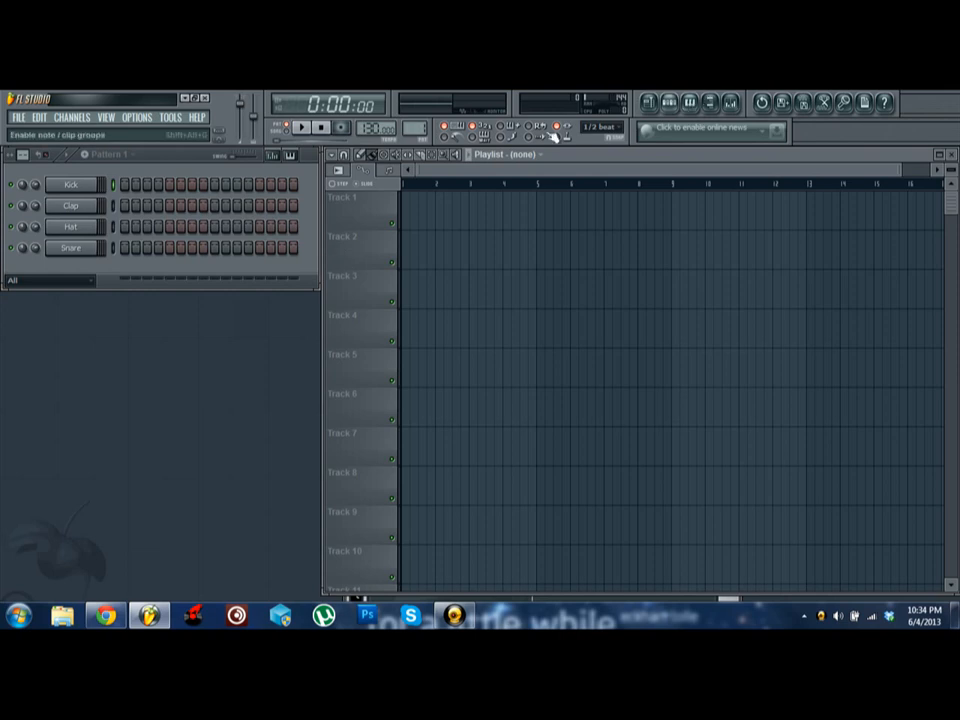
Step: Review the file formats available for exporting the project
click(19, 117)
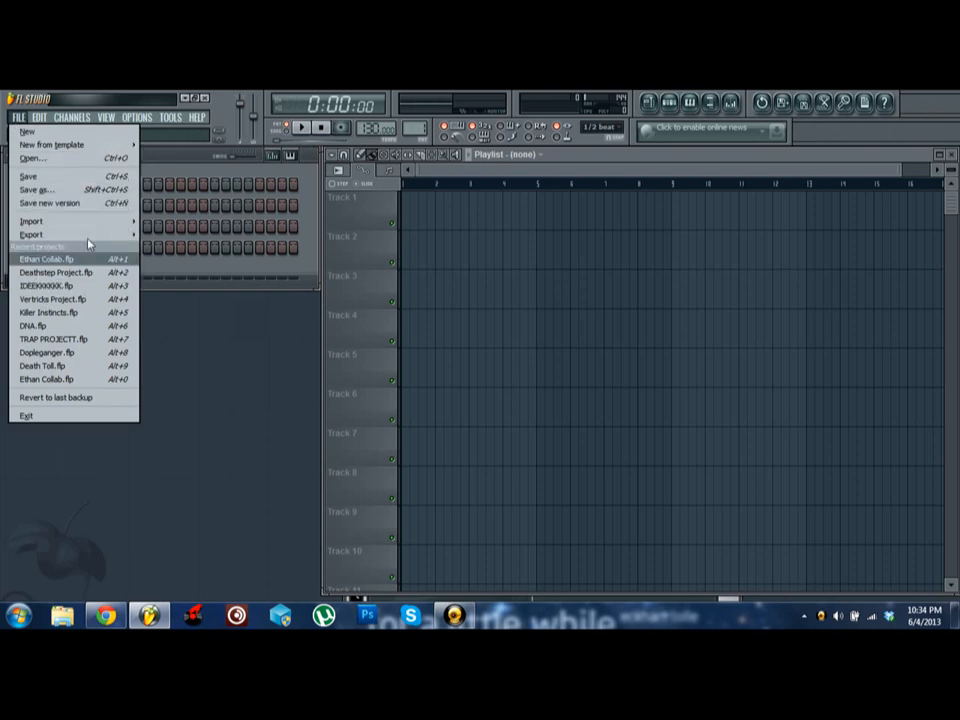
mouse_move(71, 240)
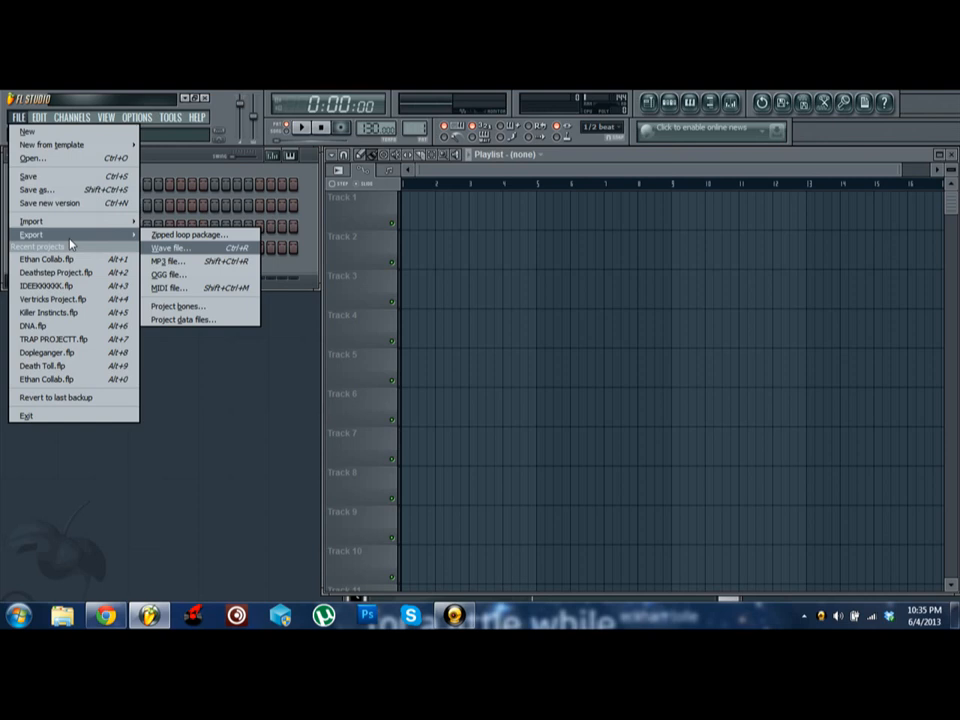
click(430, 208)
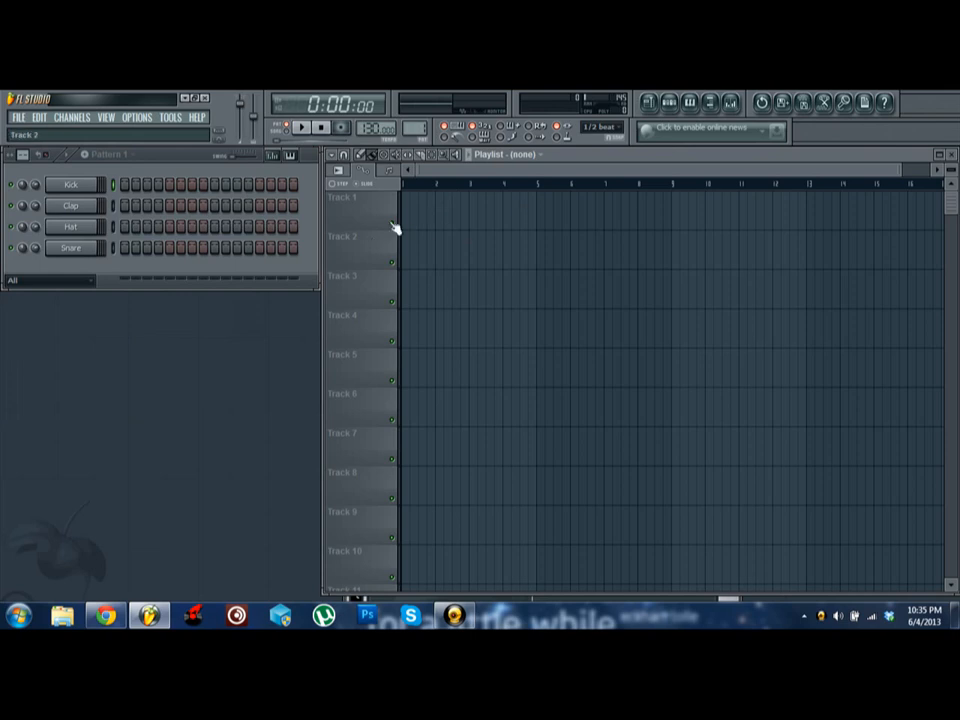
Step: Switch forward through several empty patterns and return to Pattern 1
scroll(367, 278, down, 3)
scroll(367, 278, up, 3)
click(525, 157)
click(130, 156)
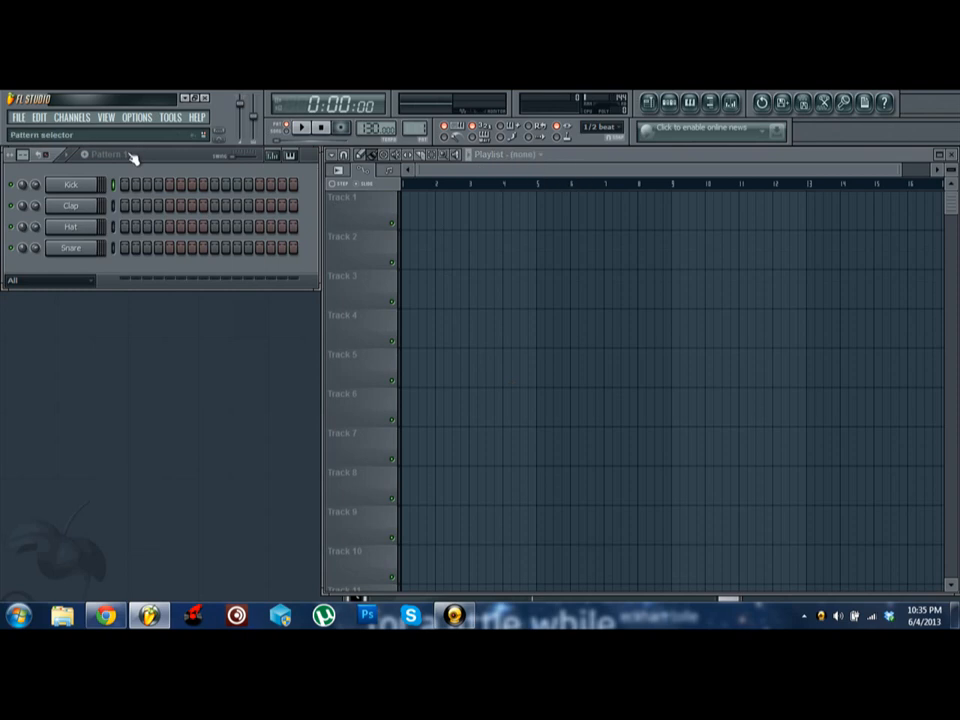
click(132, 156)
click(141, 158)
key(KP_Add)
key(KP_Add)
key(KP_Add)
key(KP_Add)
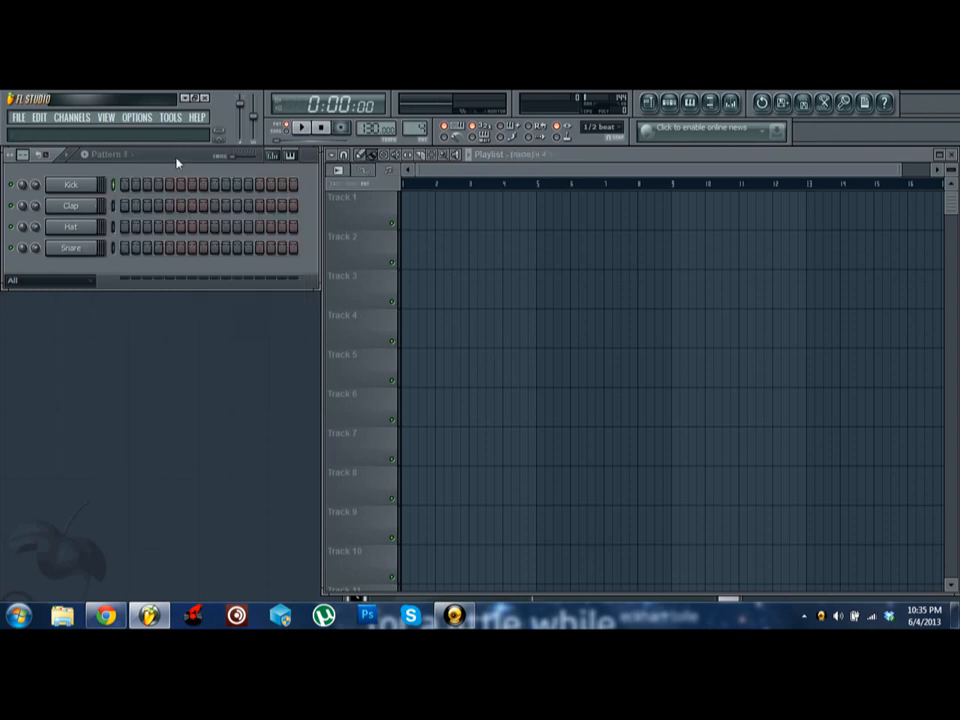
key(KP_Subtract)
key(KP_Subtract)
key(KP_Subtract)
key(KP_Subtract)
Step: Sequence Kick on step 1, Clap on step 7, Hat on step 12 and Snare on steps 5, 10 and 11, and play the pattern
click(126, 185)
click(192, 205)
click(248, 226)
click(169, 247)
click(226, 247)
click(237, 247)
key(space)
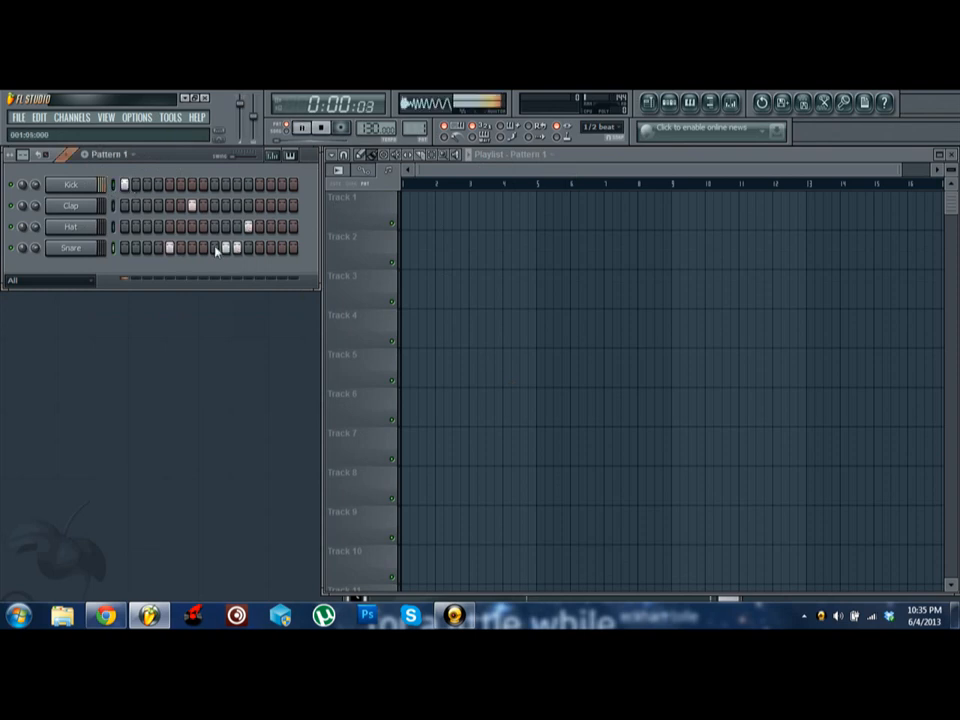
key(space)
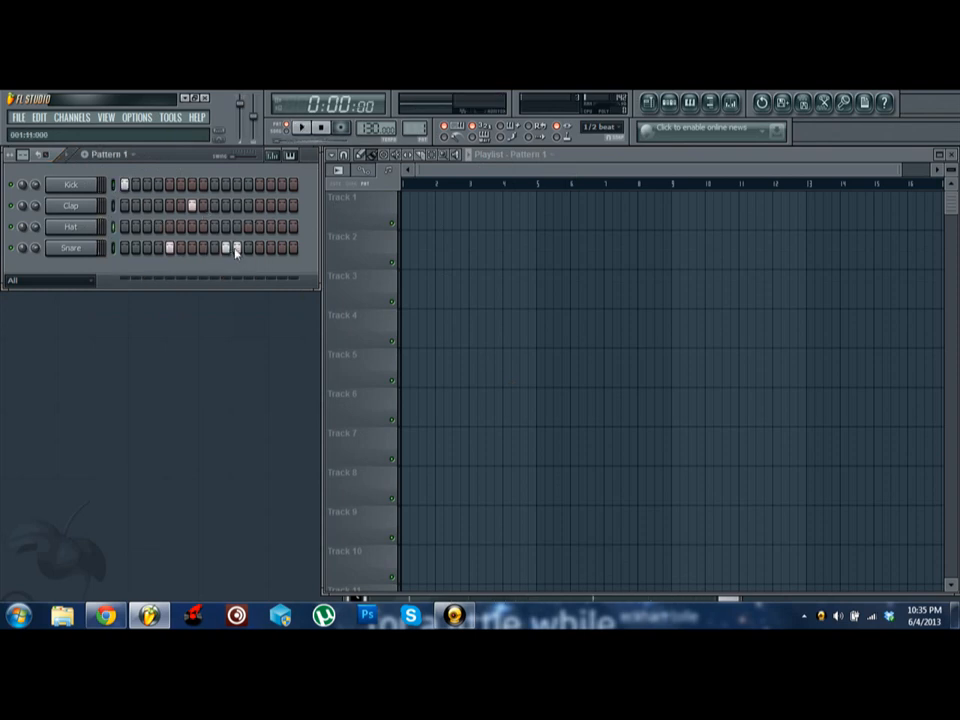
Step: Clear the drum hits from Pattern 1 in the step sequencer
right_click(194, 207)
right_click(124, 187)
Step: Add a Sytrus synthesizer channel and move its plugin window up and to the right
click(72, 117)
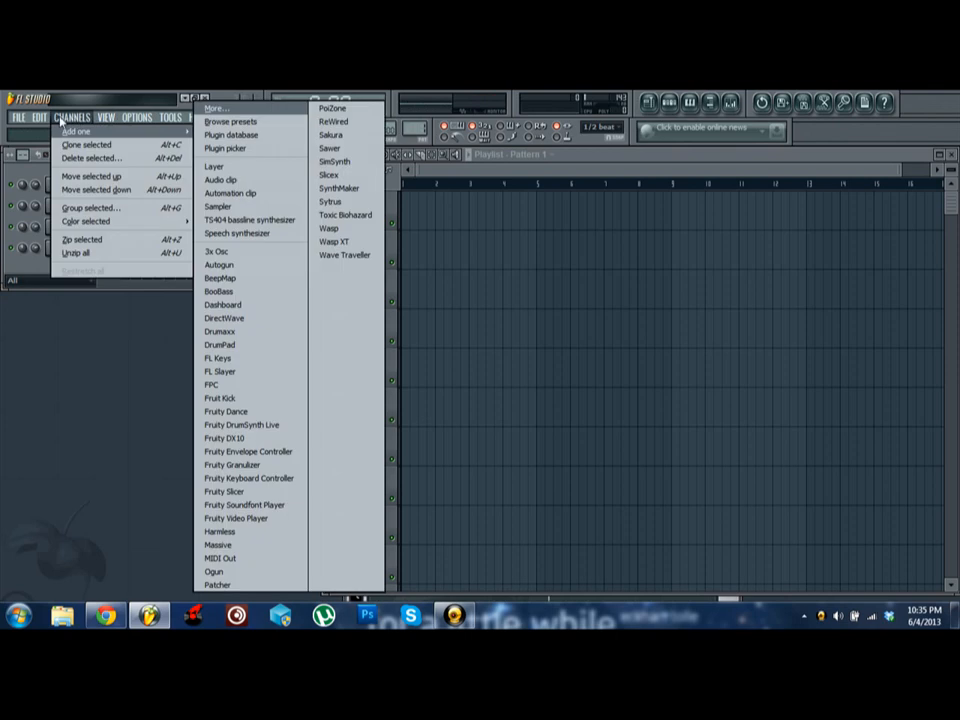
mouse_move(66, 120)
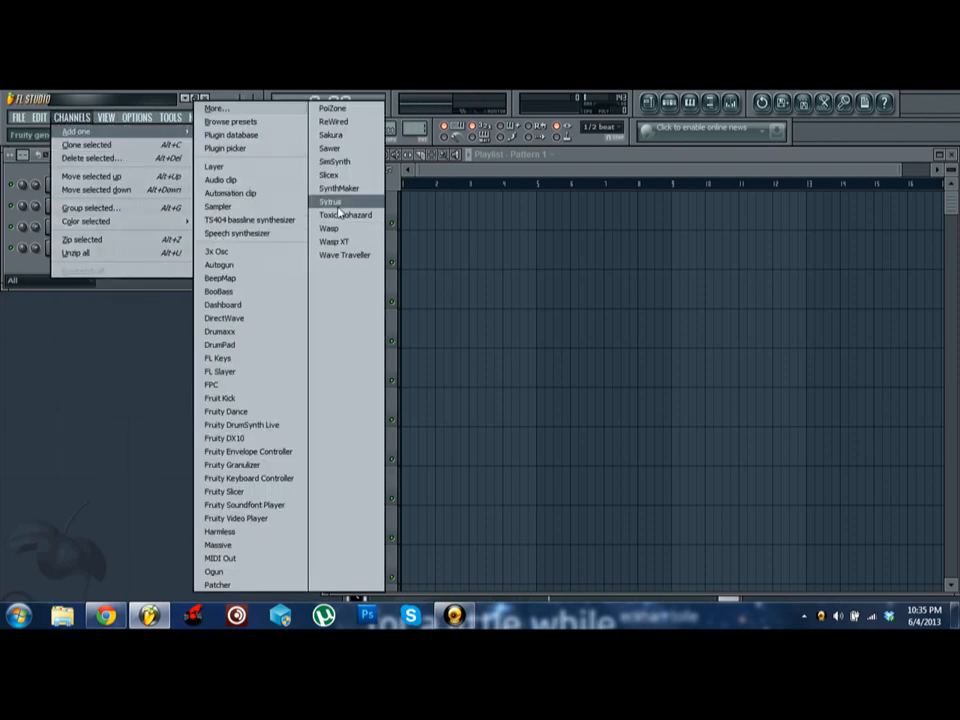
click(340, 203)
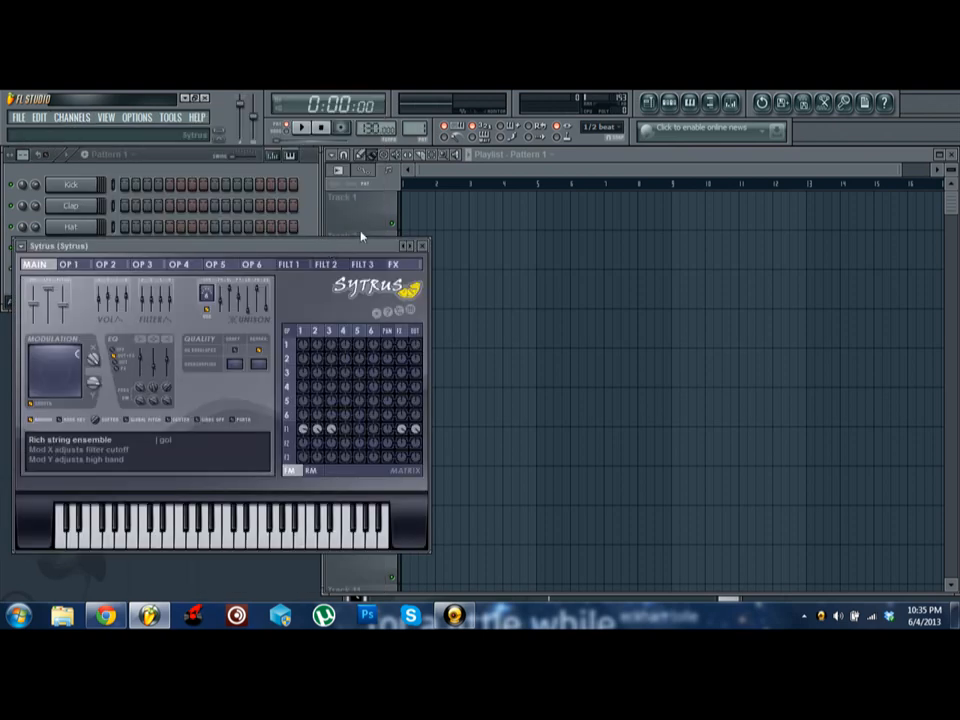
drag(362, 243, 436, 224)
Step: Load the Bird tweet preset in Sytrus and play a test note
click(100, 227)
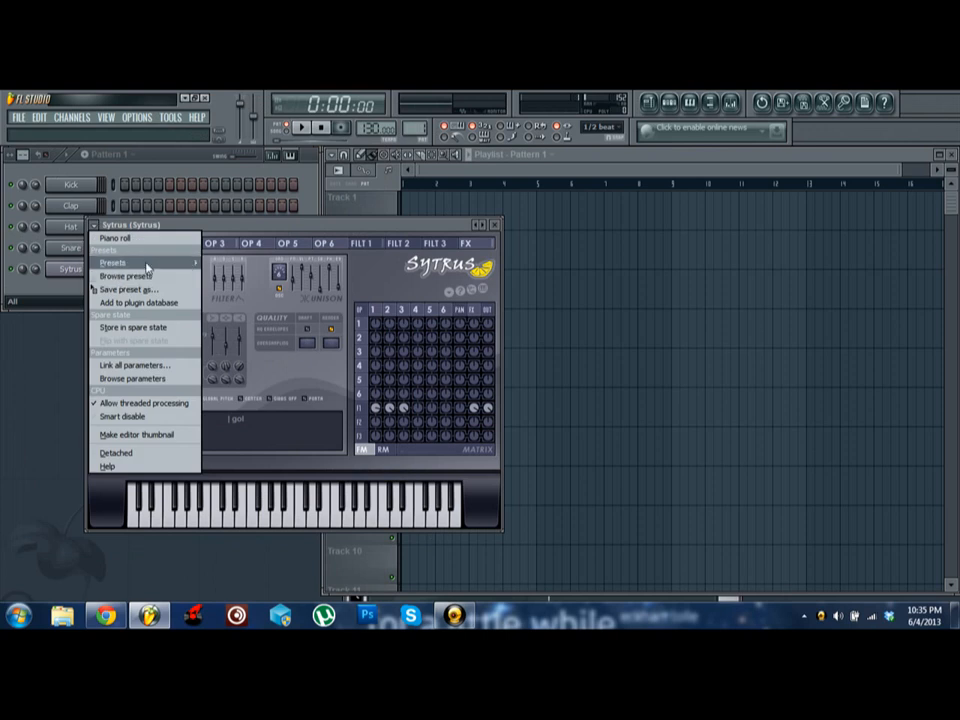
click(125, 274)
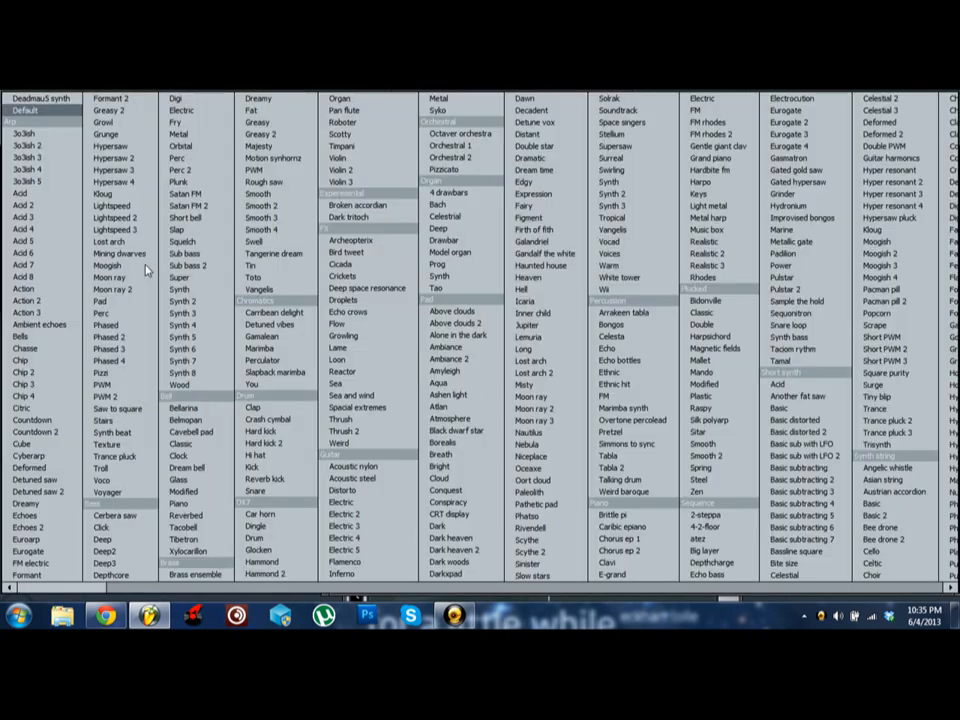
click(358, 253)
key(w)
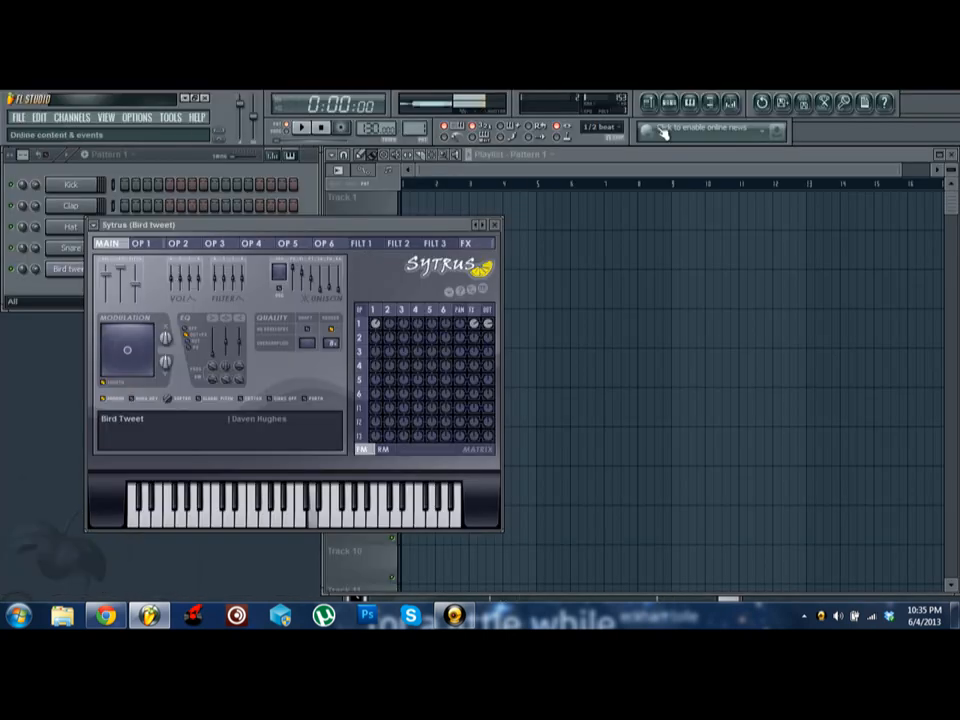
Step: In the Bird tweet piano roll, place the notes D#5, F#5 and A4 in bar 1 and C#5 with F#5 together in bar 2
click(167, 166)
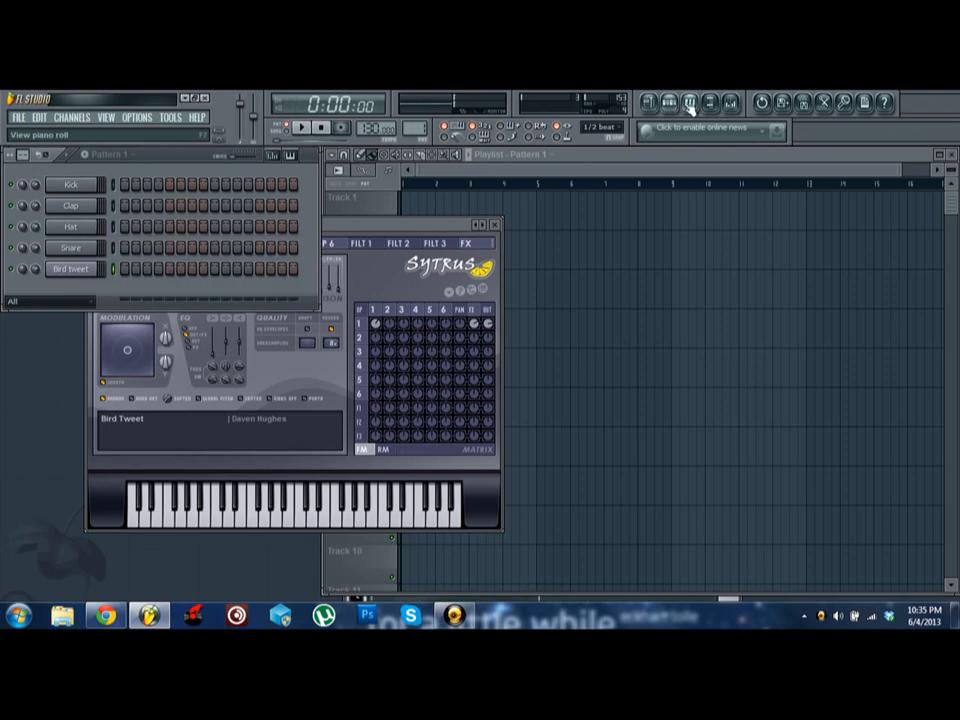
key(F7)
click(108, 305)
click(210, 281)
click(280, 356)
click(448, 321)
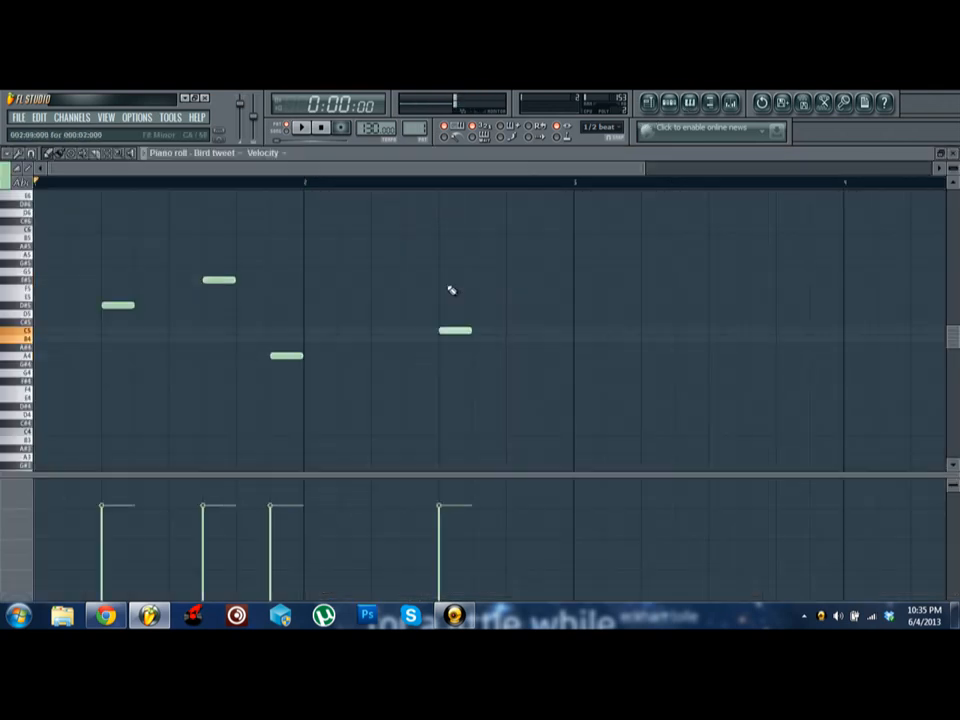
click(450, 282)
Step: Play back the Bird tweet melody, and close the piano roll and the Sytrus window
key(space)
drag(955, 166, 955, 159)
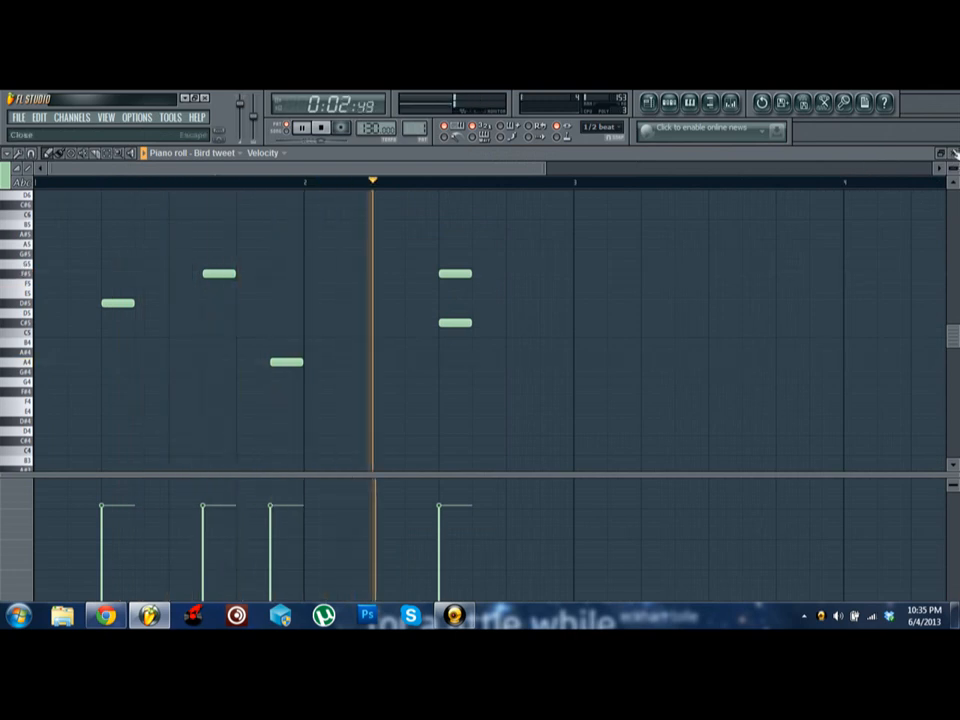
click(954, 154)
key(space)
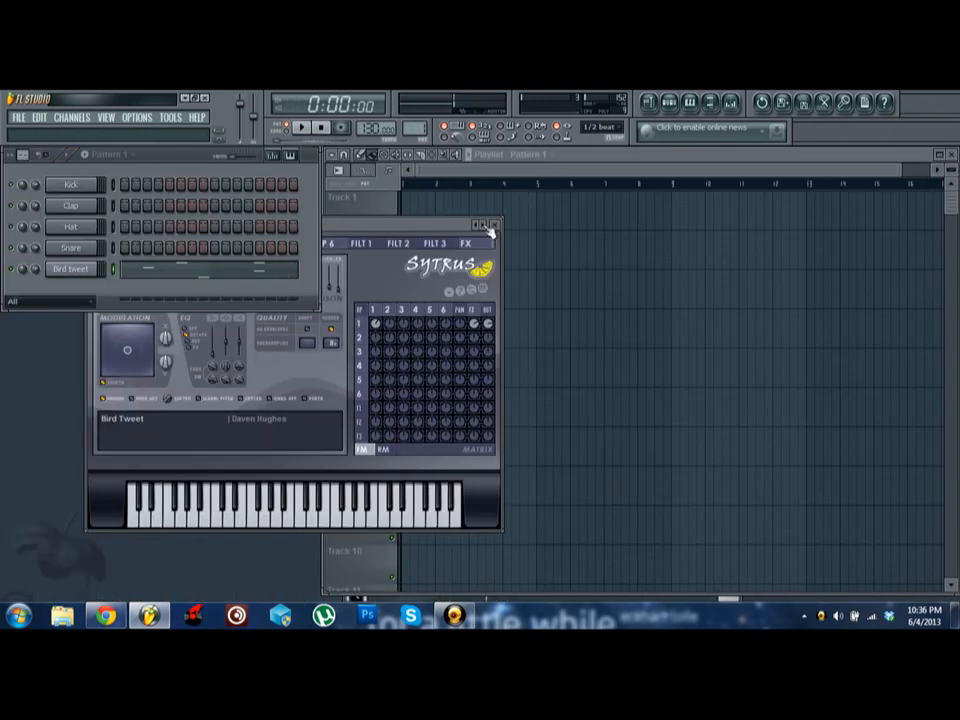
click(494, 224)
click(494, 224)
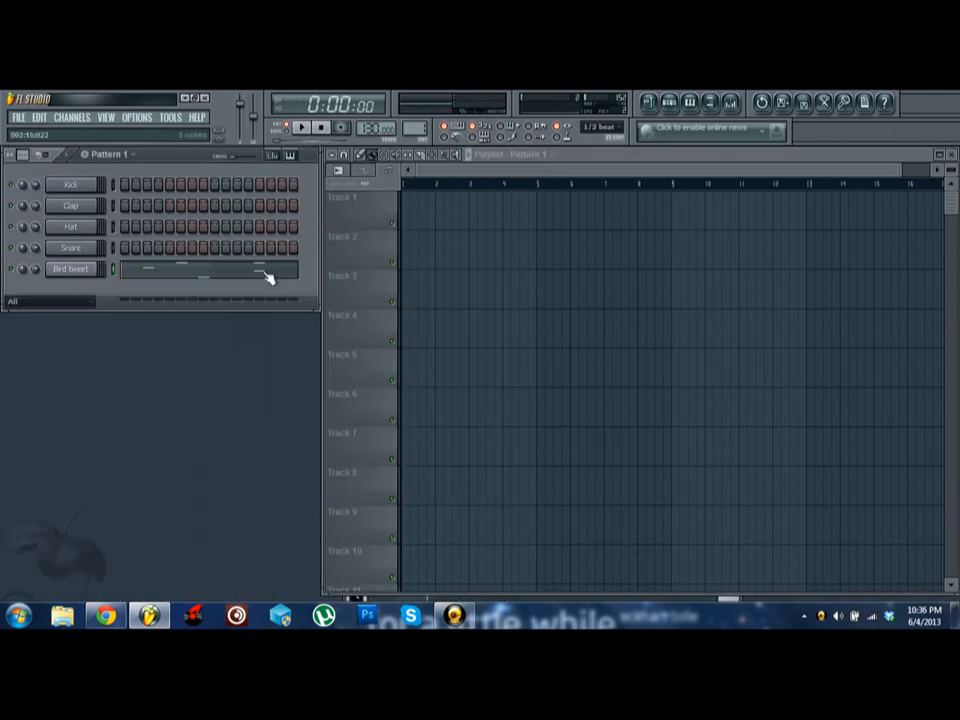
Step: Reopen the Bird tweet piano roll and change its note labels to the piano keyboard view
click(696, 109)
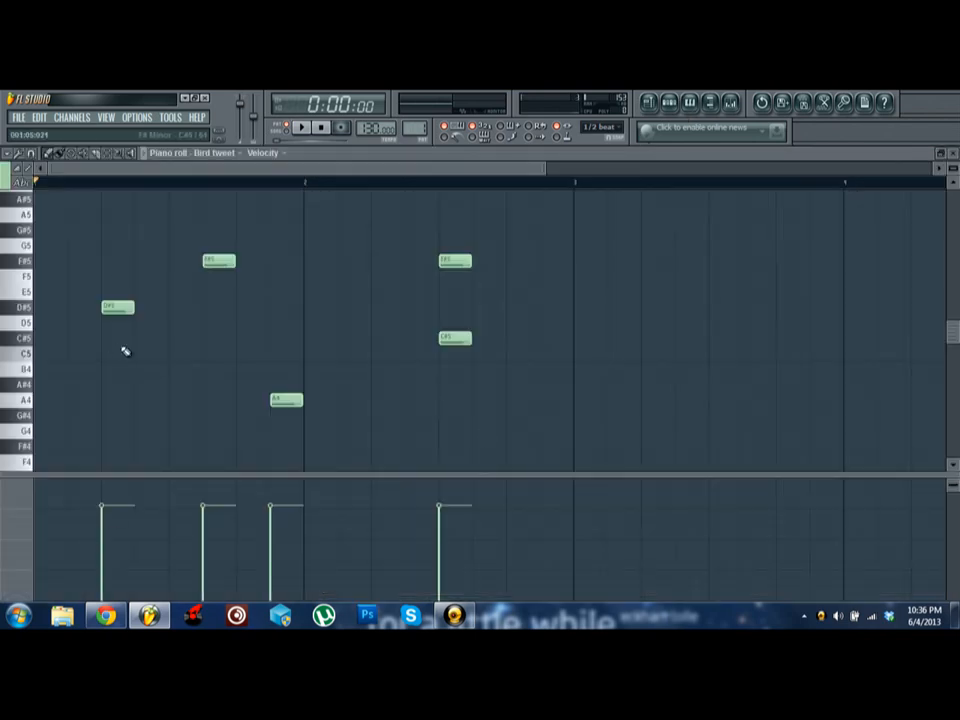
scroll(233, 394, up, 4)
scroll(214, 394, down, 7)
scroll(214, 394, up, 3)
click(30, 183)
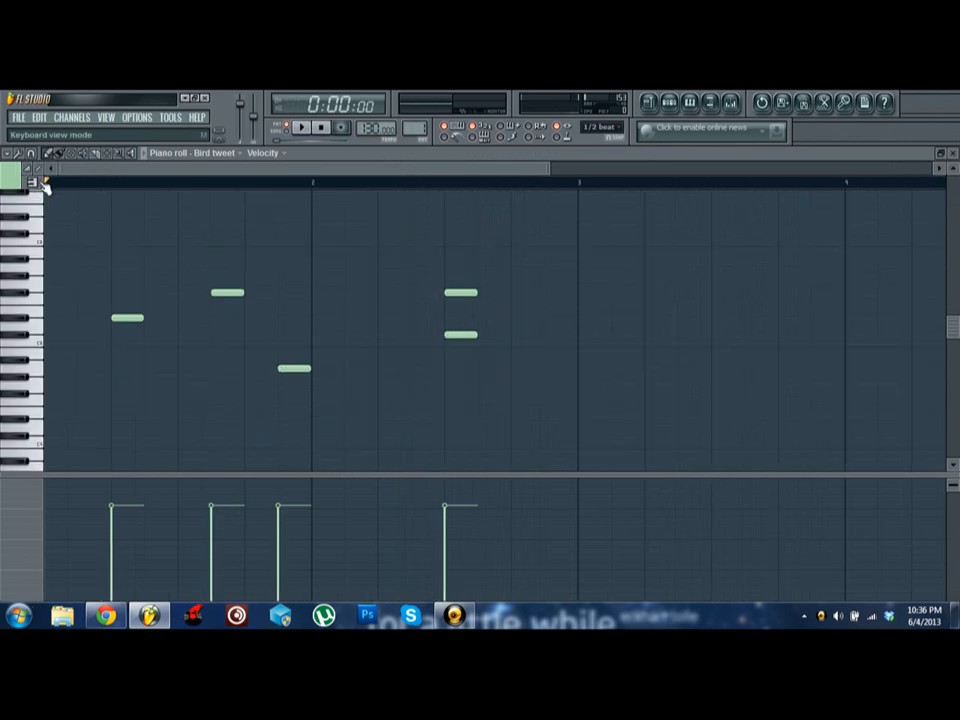
Step: Examine the piano roll's keyboard across the lower and higher octaves
scroll(45, 395, down, 2)
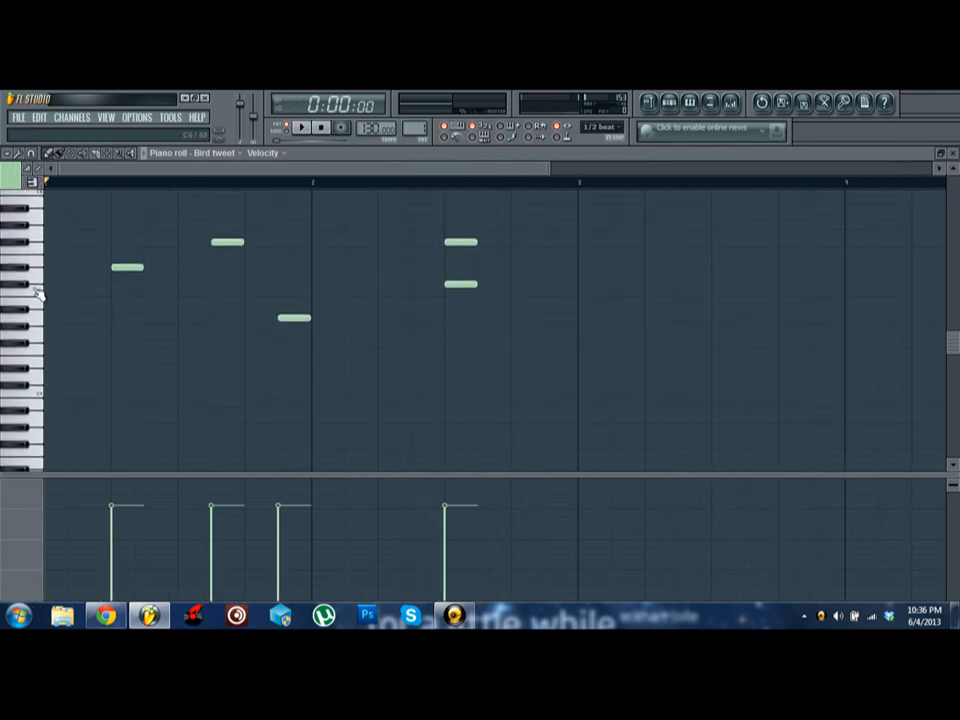
scroll(40, 260, up, 1)
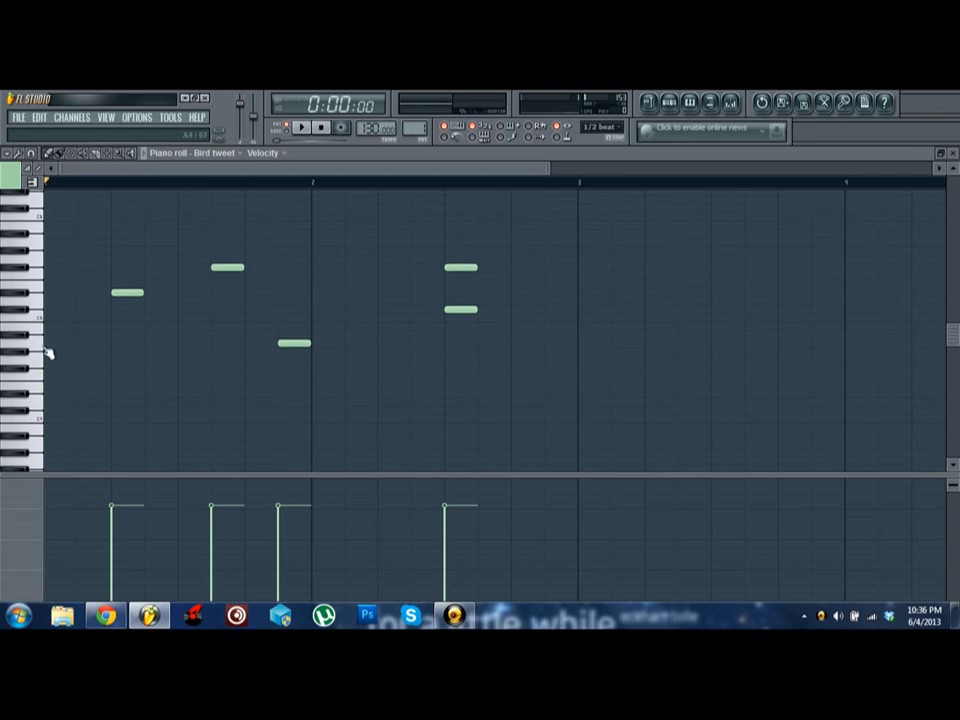
scroll(24, 334, down, 4)
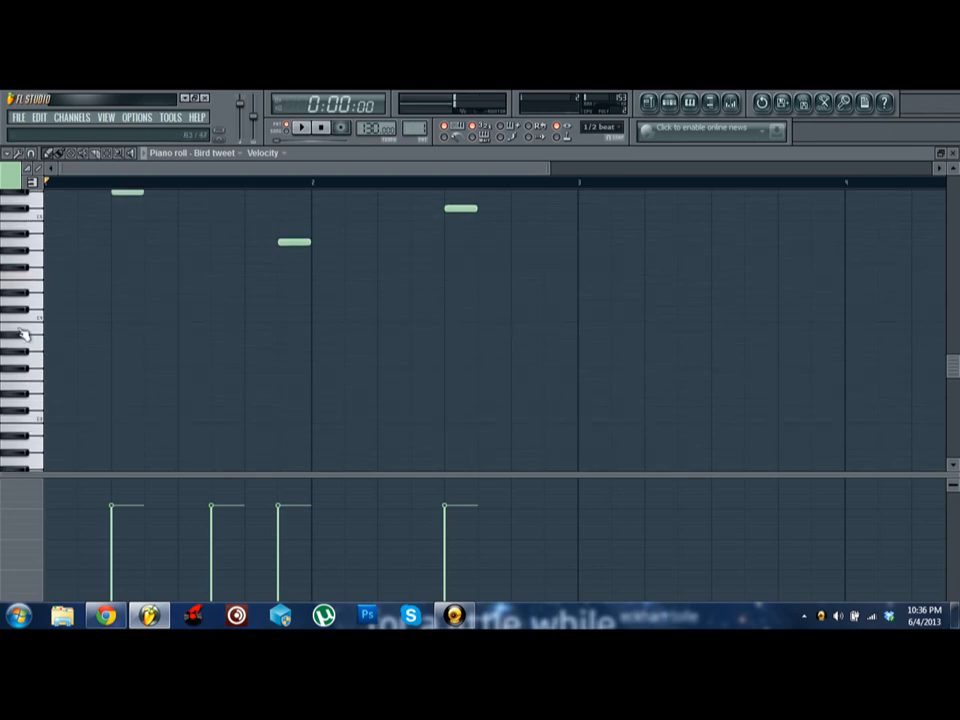
scroll(34, 349, down, 3)
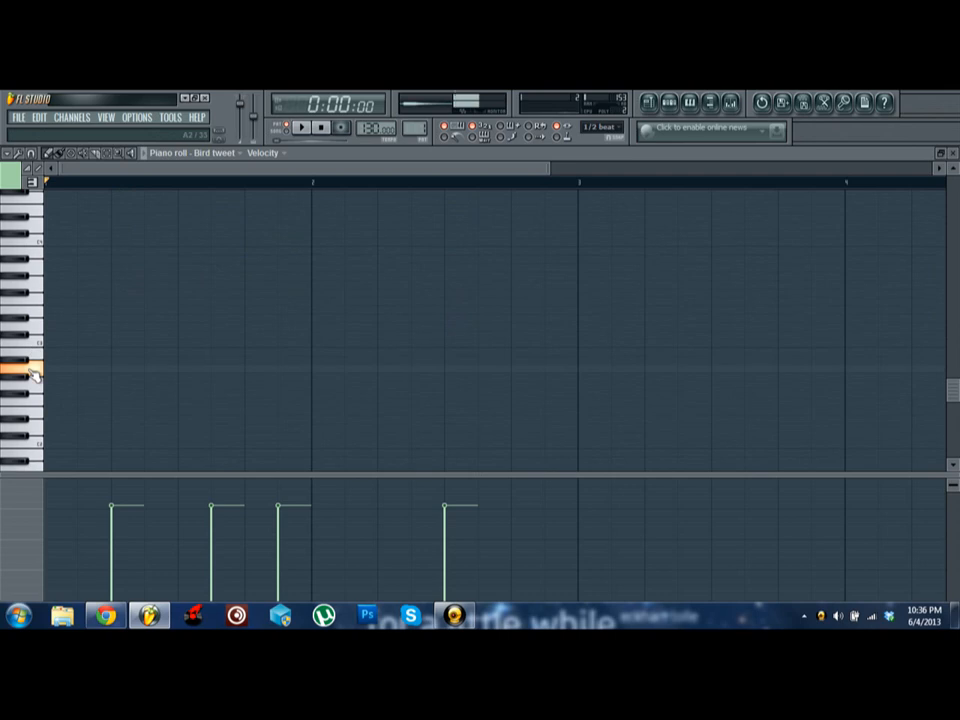
scroll(34, 372, down, 3)
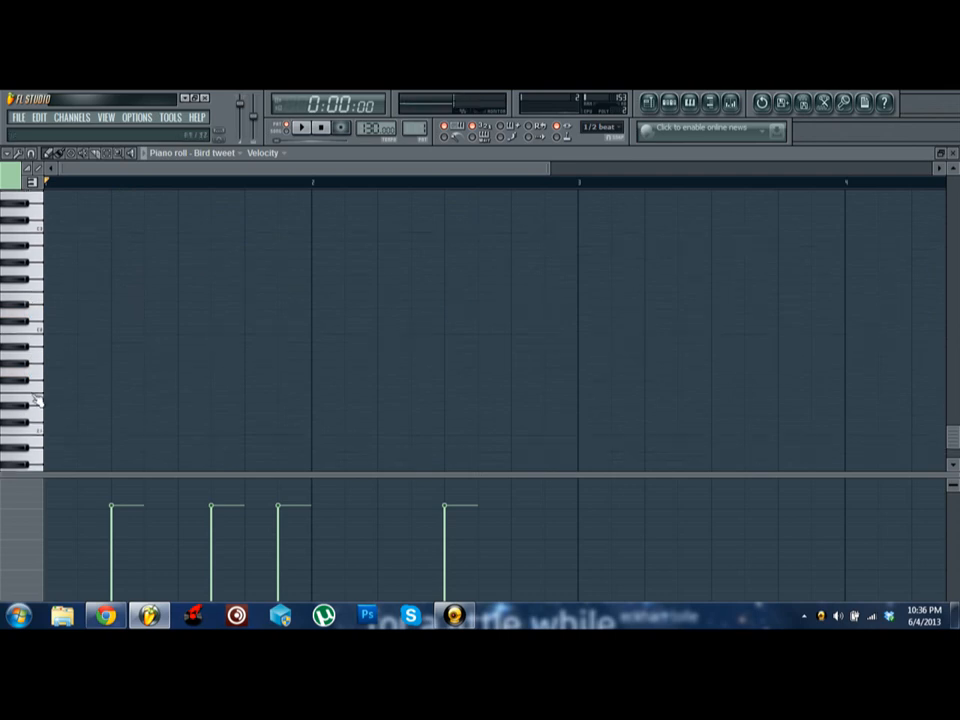
scroll(34, 400, up, 8)
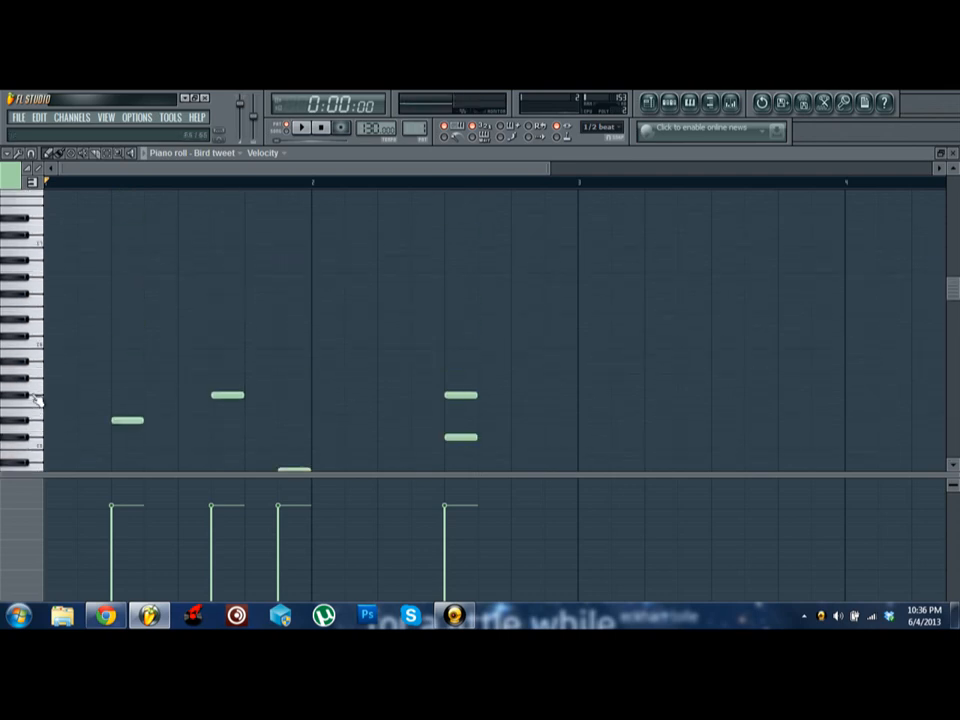
scroll(34, 395, up, 1)
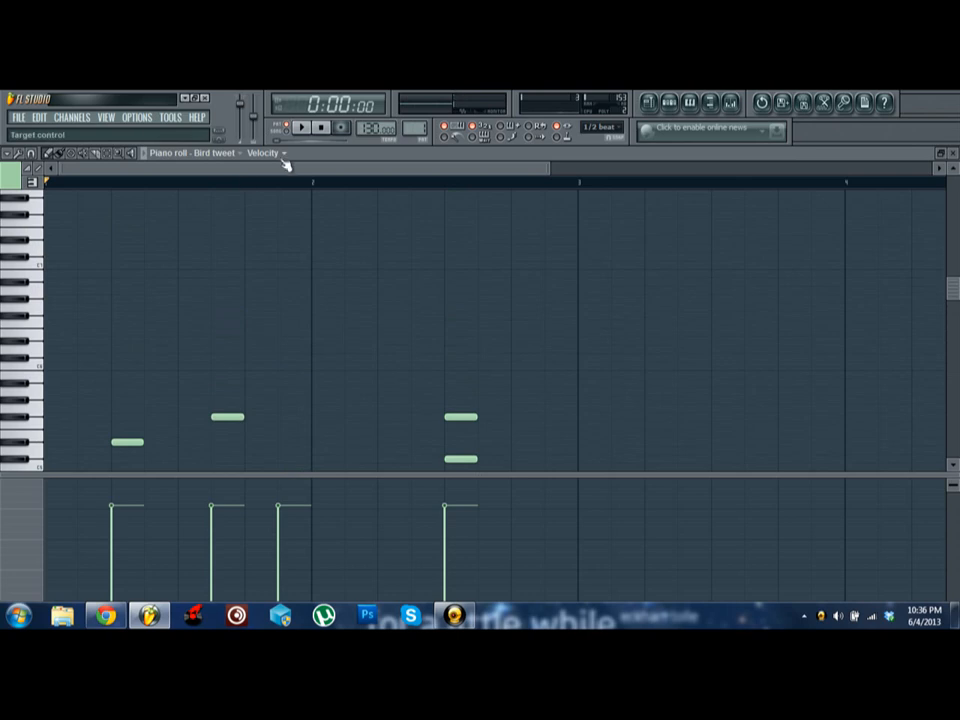
Step: Close the piano roll, reopen it from the Bird tweet channel's note preview, and close it again
click(954, 154)
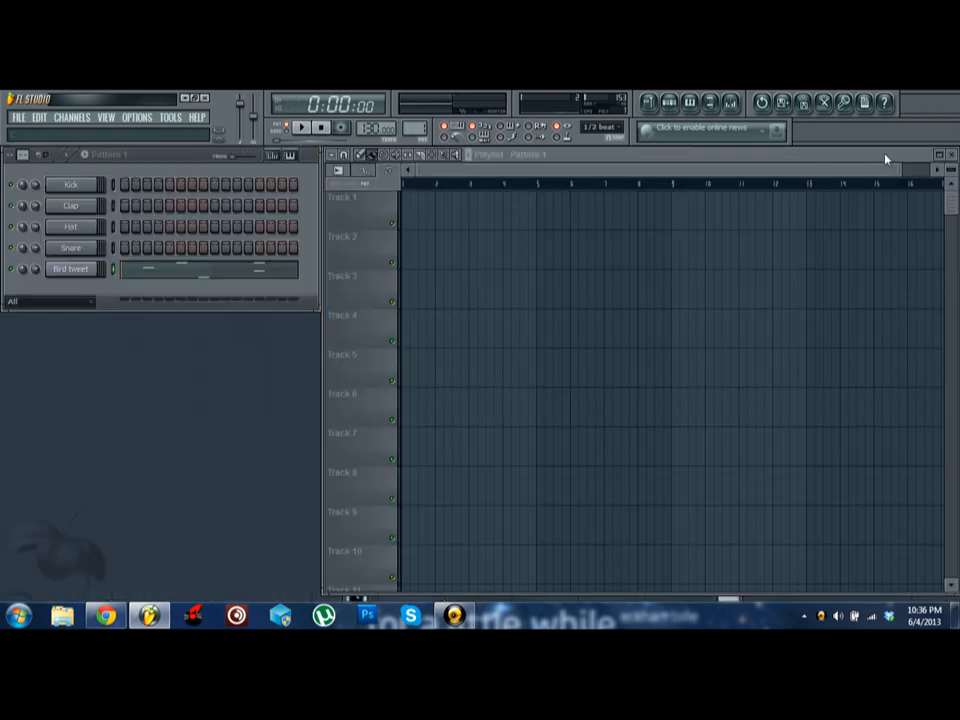
click(165, 272)
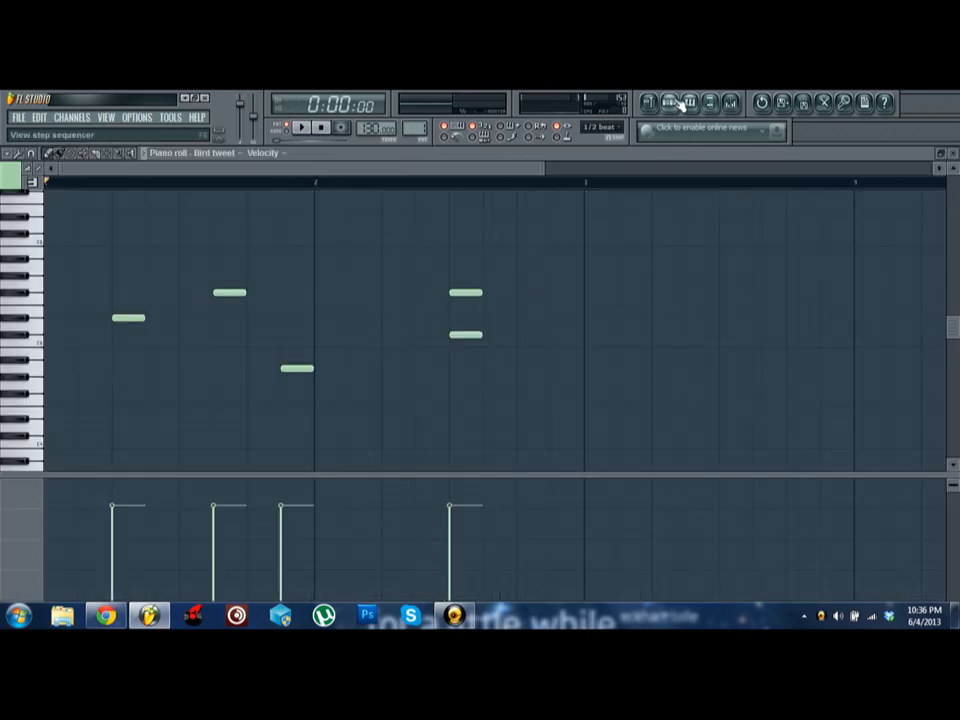
click(954, 154)
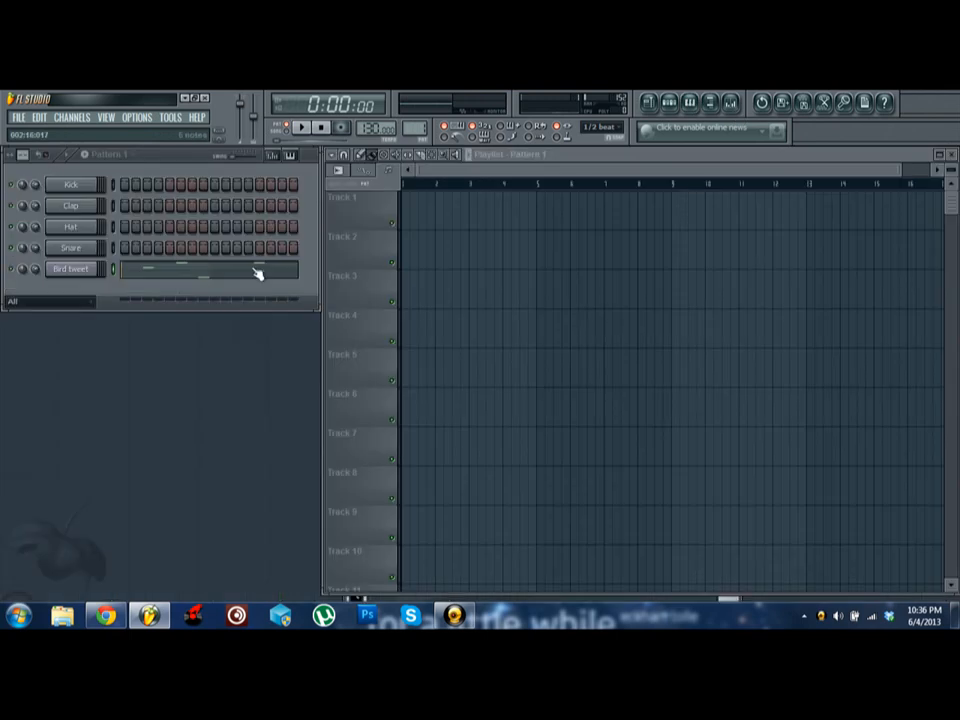
Step: Place Pattern 1 clips along Track 1 of the playlist, starting at bar 1
click(450, 227)
drag(478, 219, 360, 219)
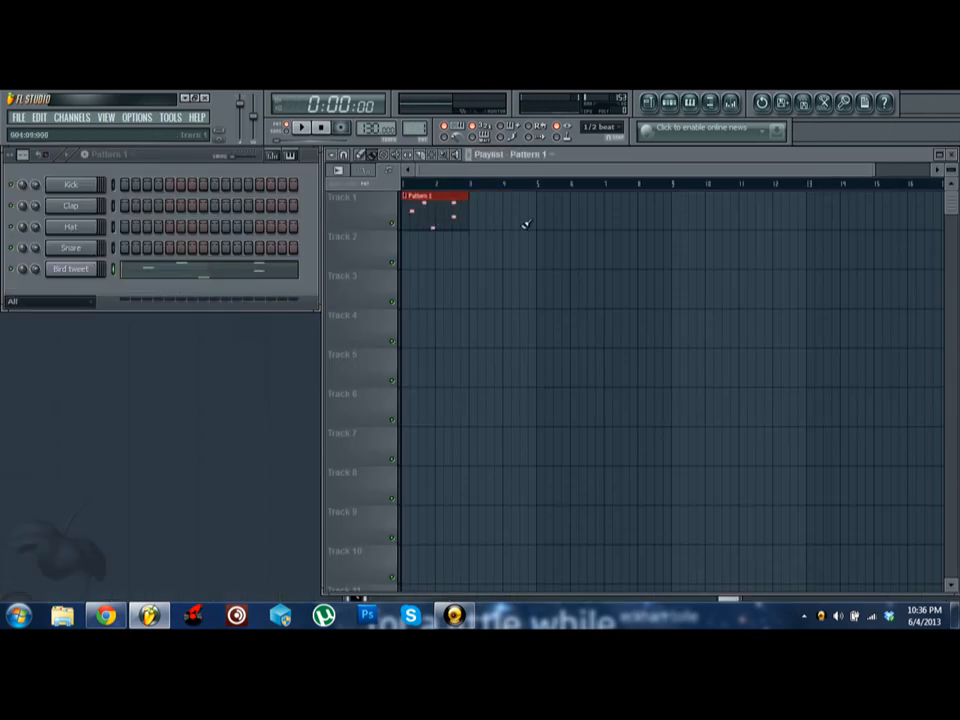
drag(525, 223, 625, 224)
drag(720, 225, 825, 217)
Step: Delete all the Pattern 1 clips from Track 1
right_click(835, 212)
right_click(750, 214)
right_click(620, 215)
right_click(550, 215)
right_click(435, 216)
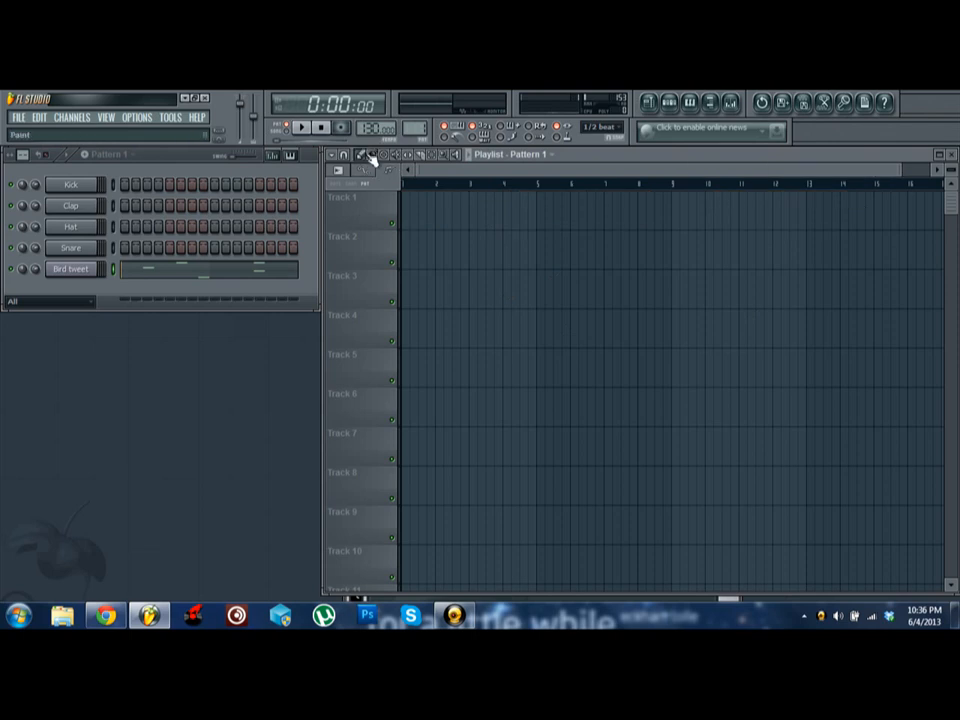
Step: Paint six consecutive Pattern 1 clips on Track 1 from bar 1 through bar 12 with the Paint tool
click(371, 157)
drag(412, 218, 807, 240)
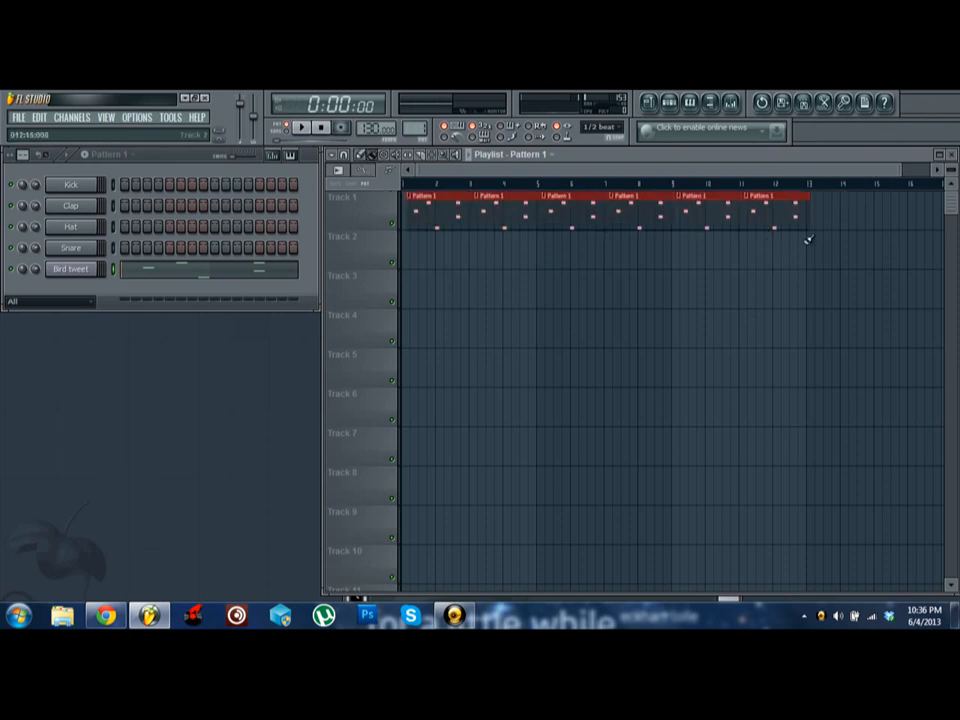
Step: Delete all the painted Pattern 1 clips from Track 1 of the playlist
right_click(853, 235)
right_click(573, 208)
right_click(645, 213)
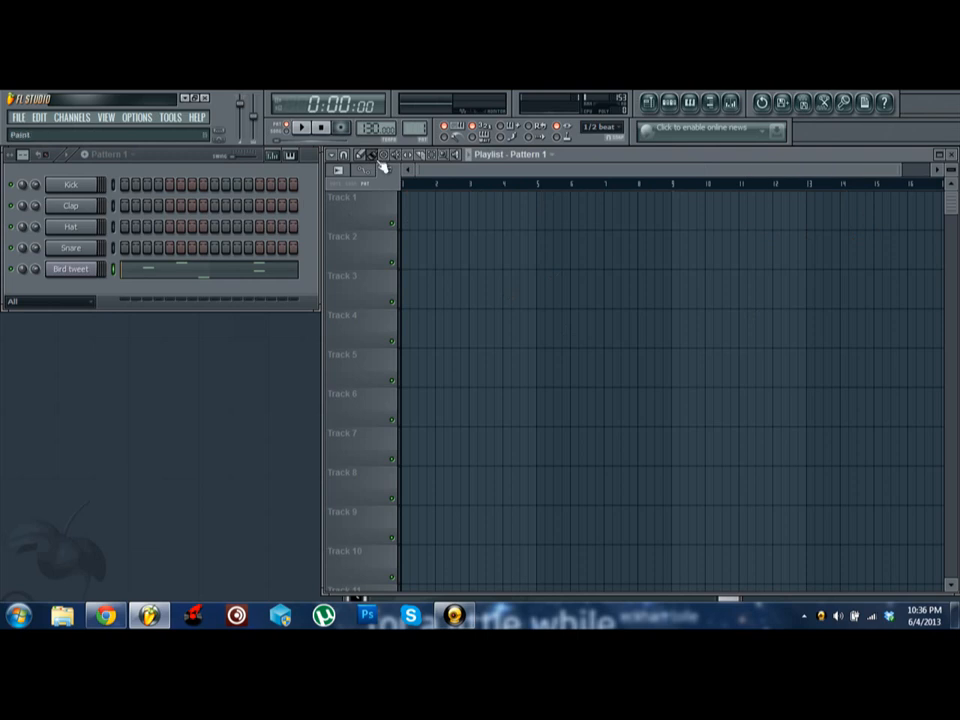
Step: Place separate Pattern 1 clips along Track 1 with the Draw tool, leaving gaps between them from about bar 2 onward
click(361, 157)
click(434, 201)
click(527, 208)
click(629, 208)
click(760, 208)
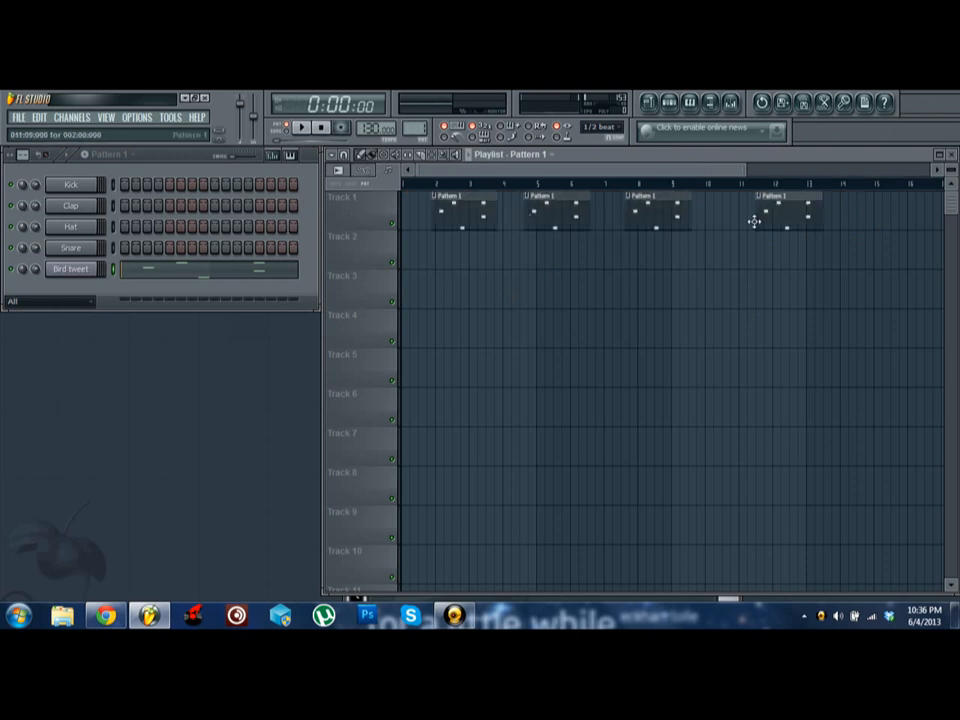
click(843, 208)
Step: Remove every individually drawn Pattern 1 clip from Track 1
right_click(880, 212)
right_click(460, 210)
right_click(552, 210)
right_click(655, 210)
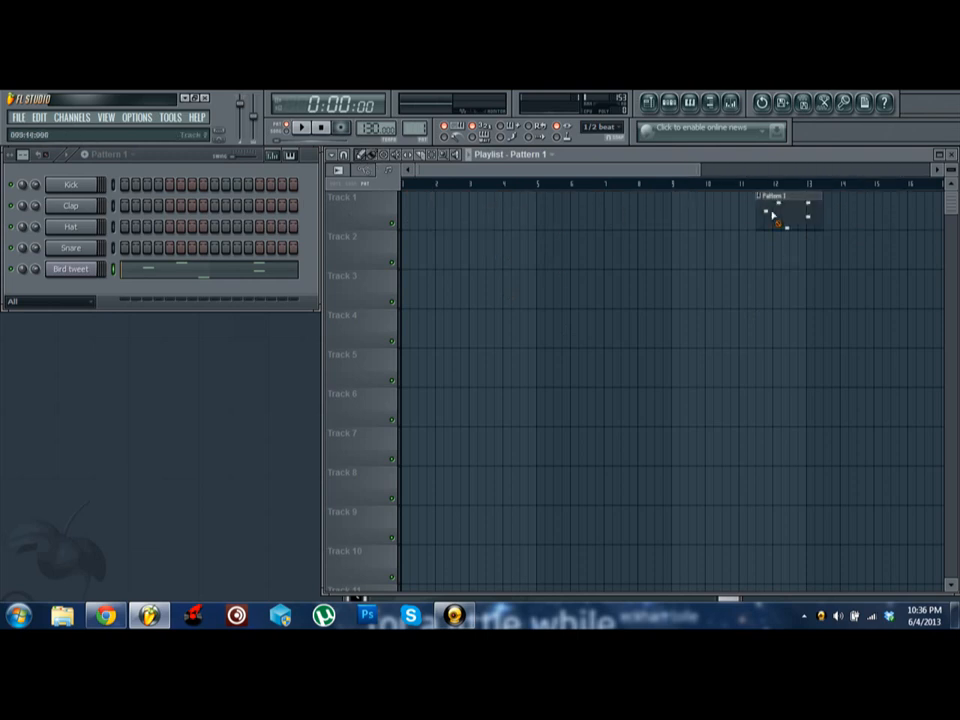
right_click(778, 210)
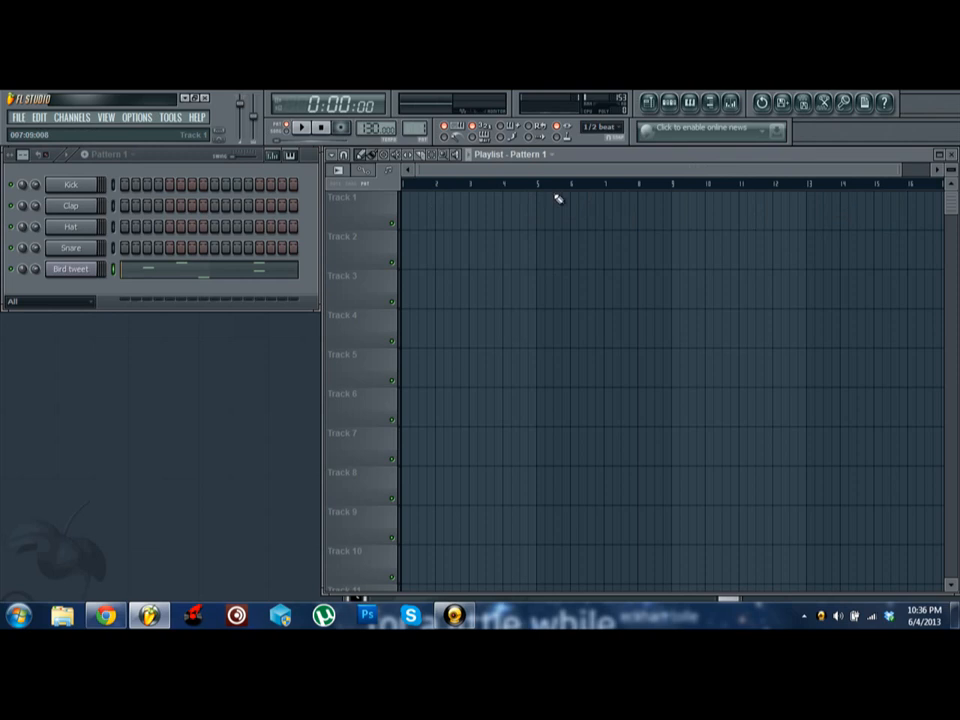
Step: Choose 1/2 beat as the snap setting and place a Pattern 1 clip on Track 1, moved to the start of bar 1
click(617, 130)
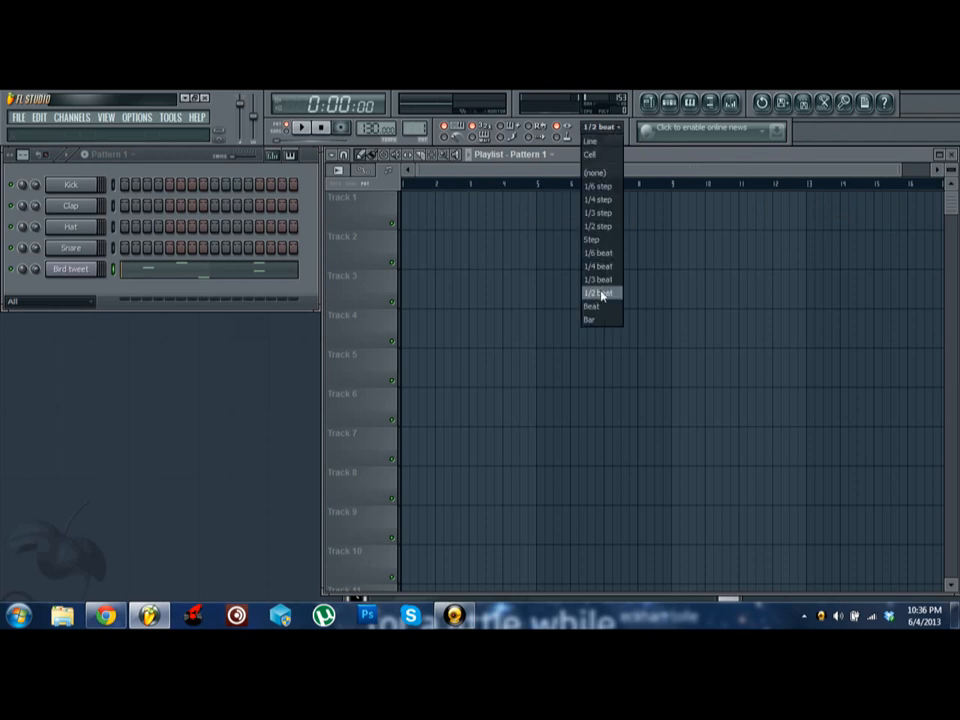
click(602, 293)
click(420, 206)
scroll(480, 193, up, 6)
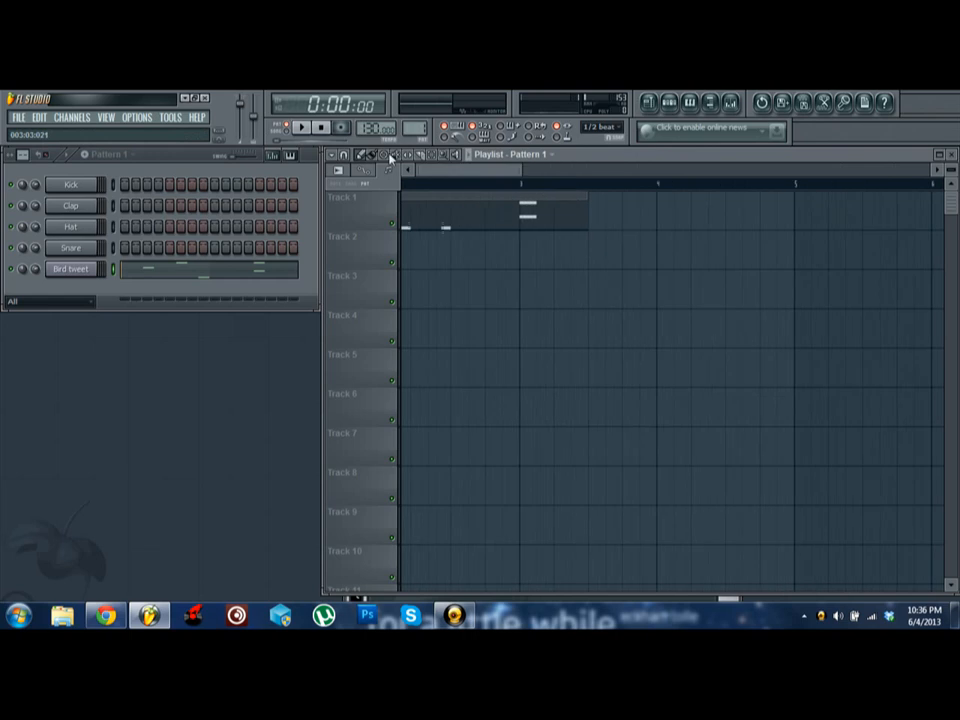
drag(502, 214, 440, 206)
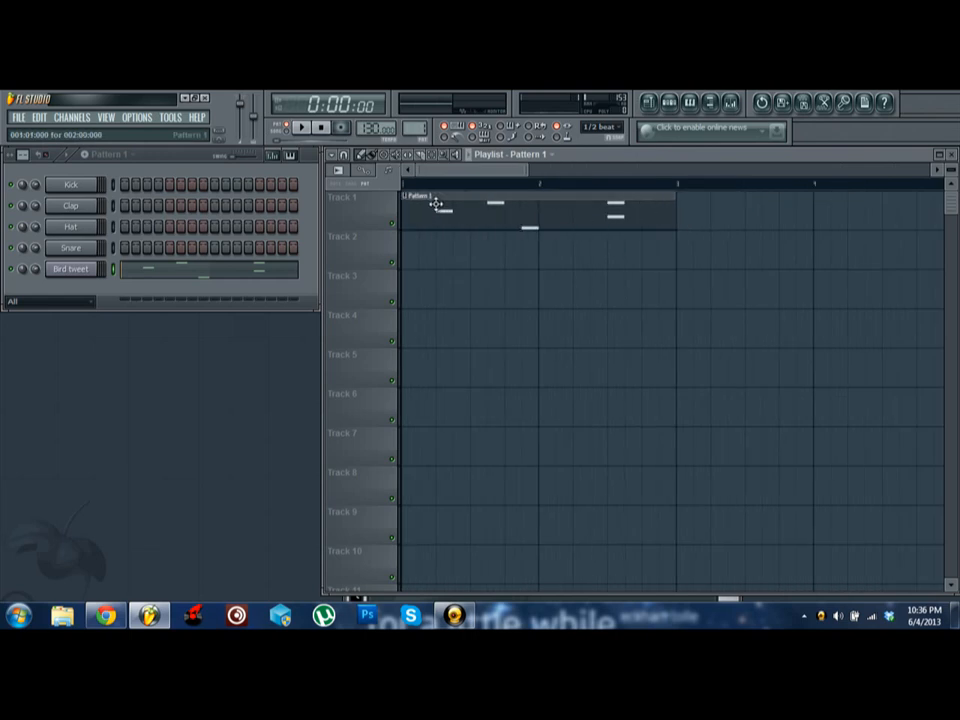
Step: Set the snap to 1/2 step and shift the Track 1 clip in fine increments near the start of bar 1
click(601, 127)
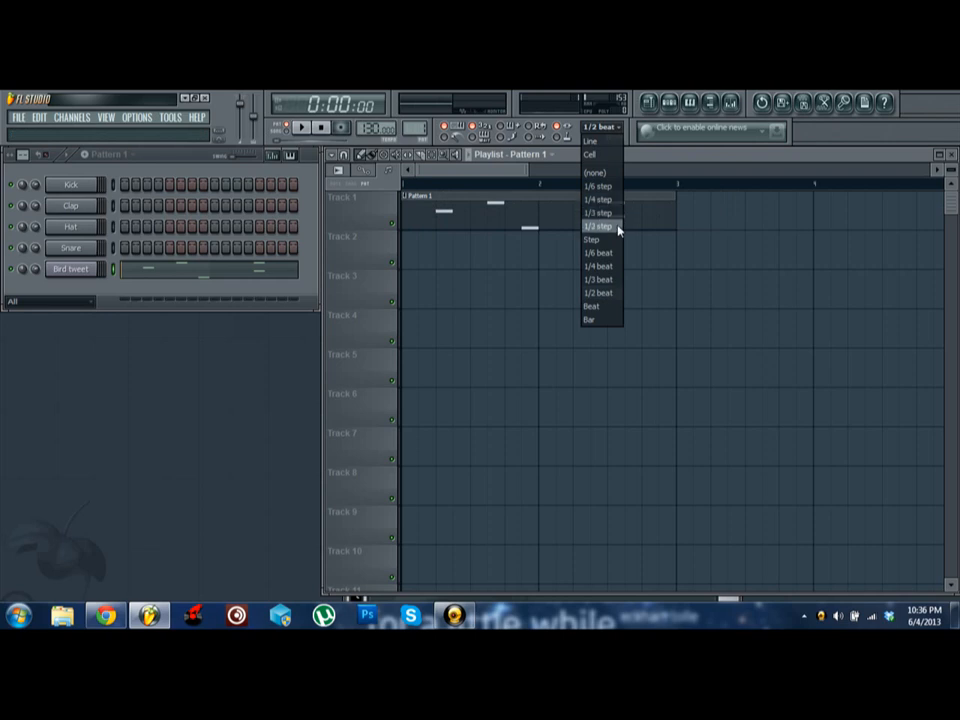
click(617, 228)
scroll(453, 210, up, 2)
mouse_move(453, 210)
mouse_down()
mouse_move(437, 210)
mouse_move(458, 210)
mouse_up()
scroll(436, 185, up, 3)
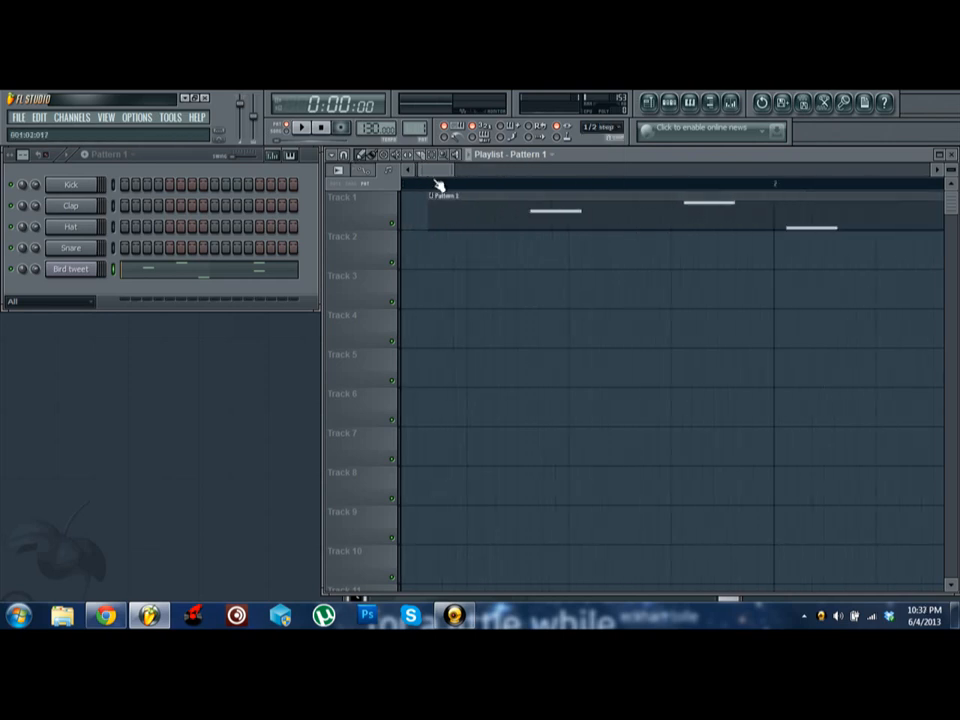
drag(424, 174, 405, 178)
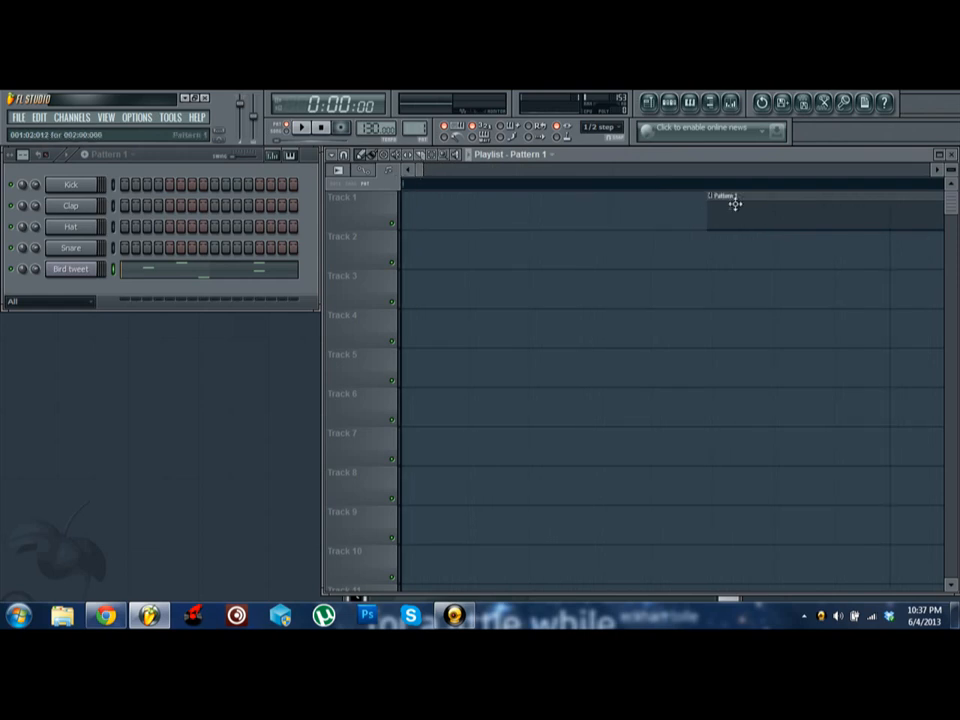
drag(735, 206, 426, 214)
Step: Delete the Track 1 clip and set the snap to 1/2 beat
scroll(444, 196, down, 5)
right_click(482, 222)
click(602, 128)
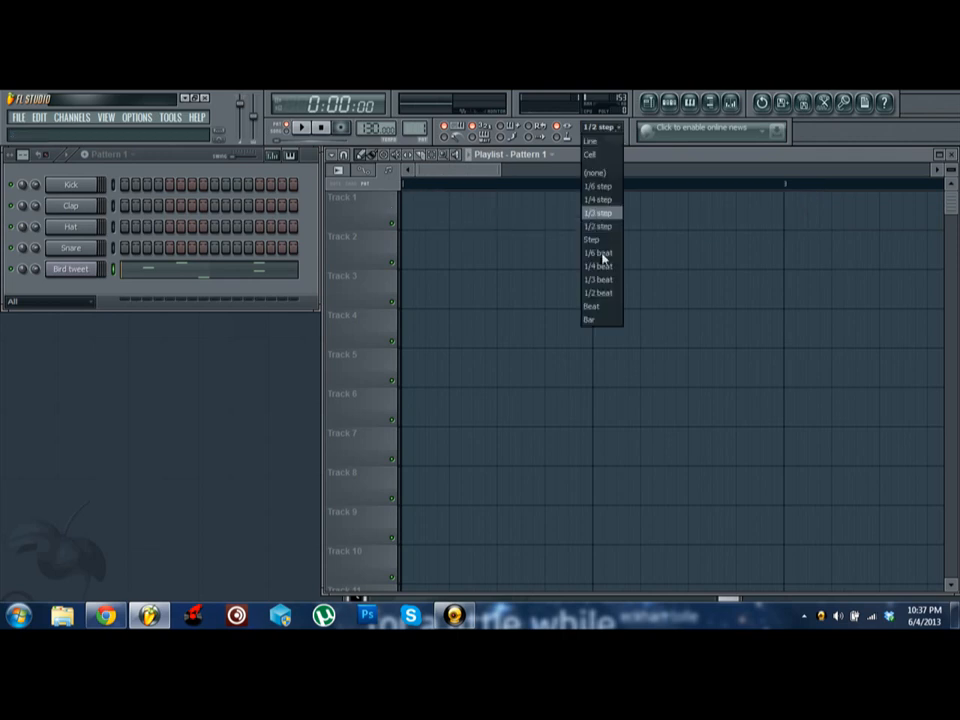
click(615, 293)
Step: Try 1/2 beat snapping by placing and moving Pattern 1 clips on Tracks 1 and 2, and clear both tracks
click(452, 237)
drag(550, 212, 429, 196)
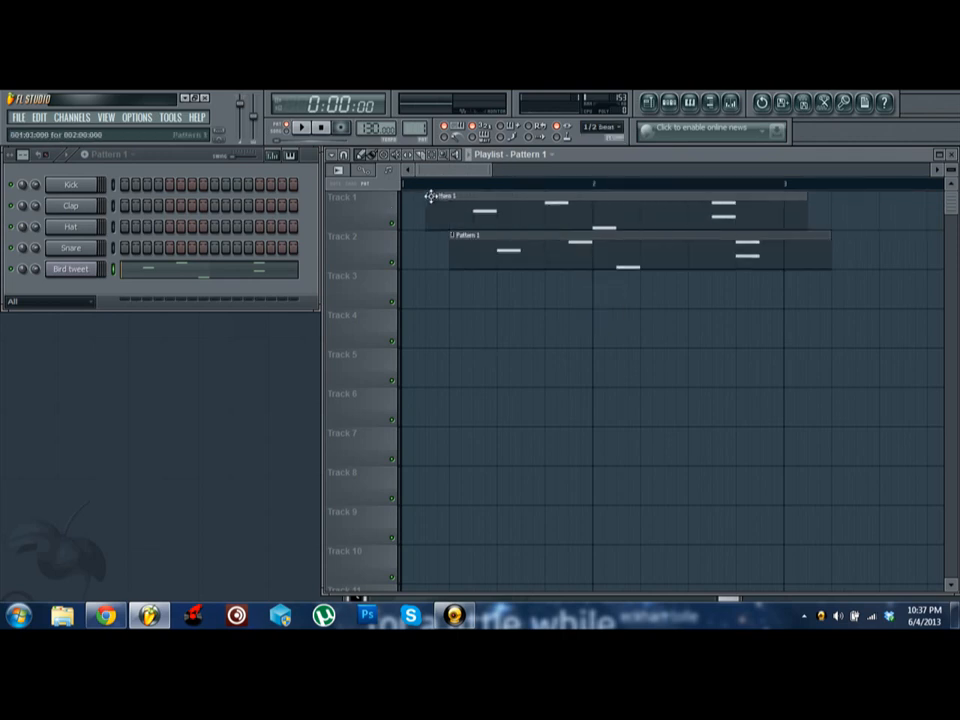
right_click(539, 254)
drag(489, 211, 301, 197)
right_click(654, 212)
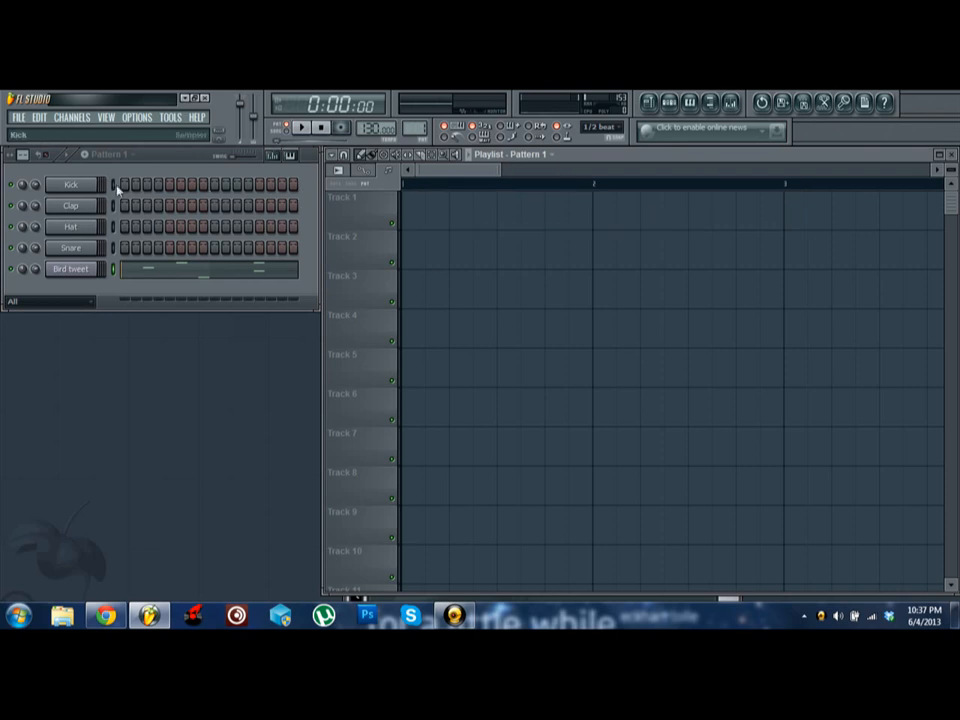
Step: Open the Bird tweet channel's piano roll and delete all its existing notes
click(125, 270)
right_click(465, 334)
right_click(465, 291)
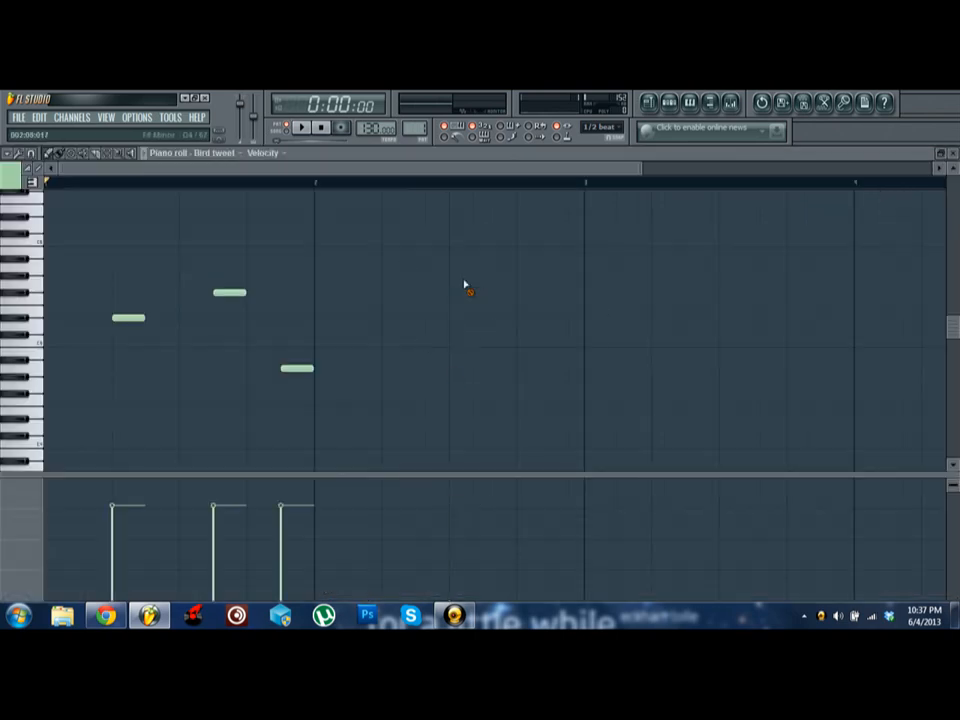
right_click(298, 366)
right_click(229, 292)
right_click(128, 318)
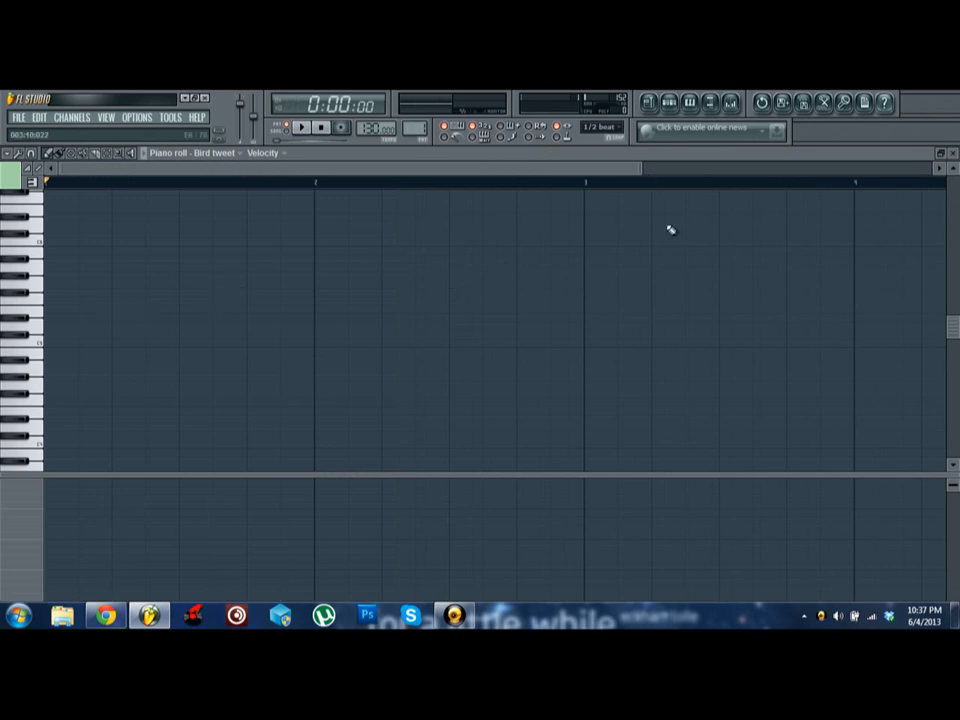
Step: Draw six notes in the piano roll: three in bar 1, one in bar 2 and two at the beginning of bar 3
click(58, 318)
click(155, 301)
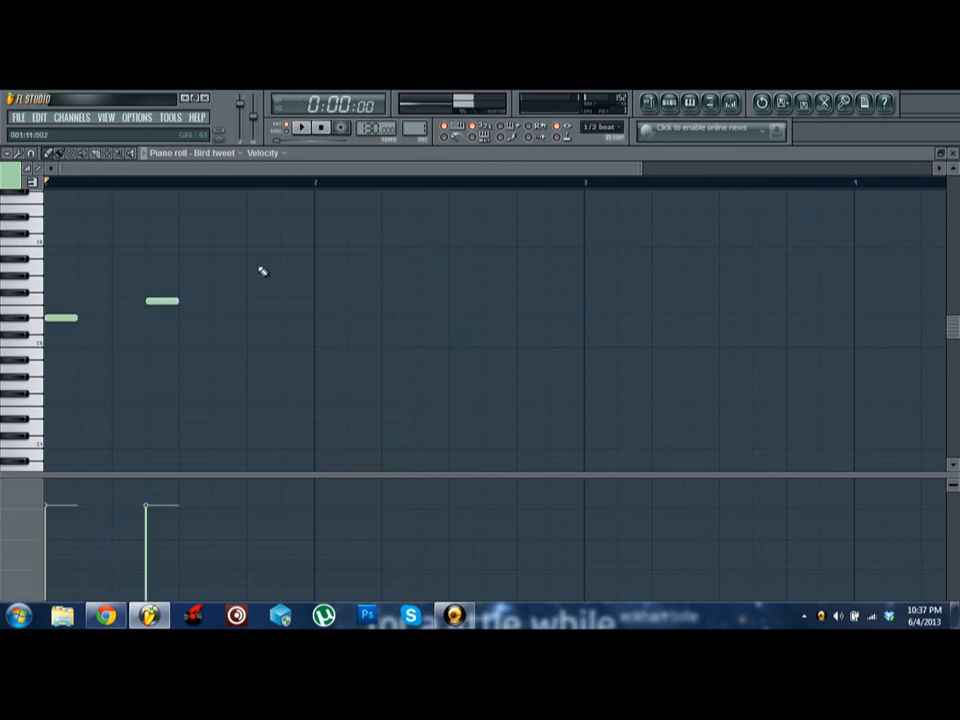
click(290, 259)
click(425, 360)
click(595, 309)
click(624, 261)
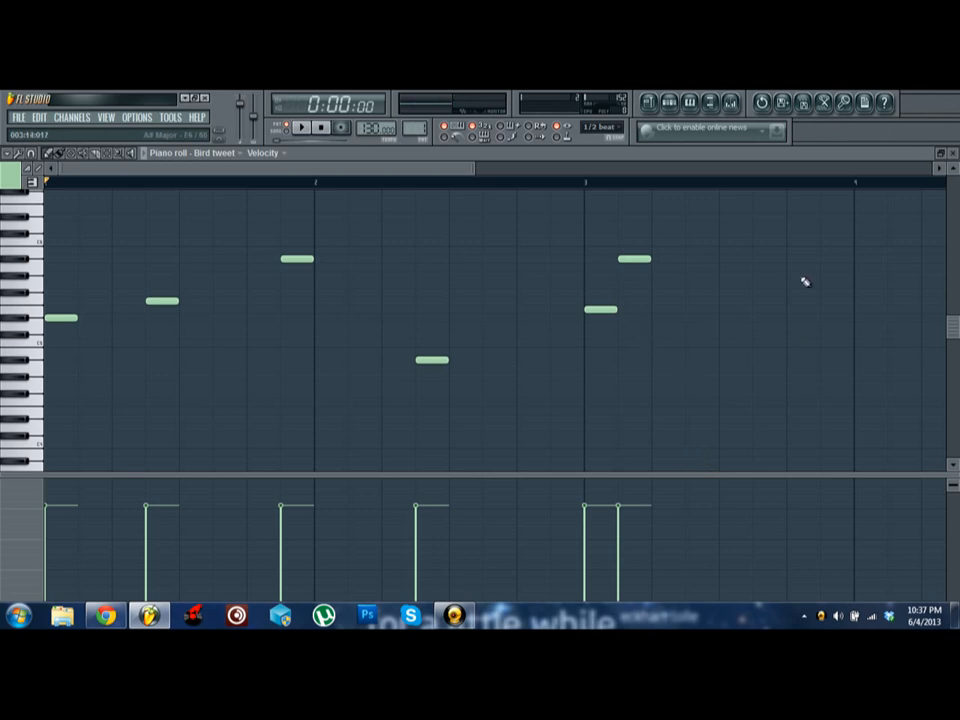
Step: Erase the six Bird tweet notes one by one from bars 1 to 3
right_click(600, 310)
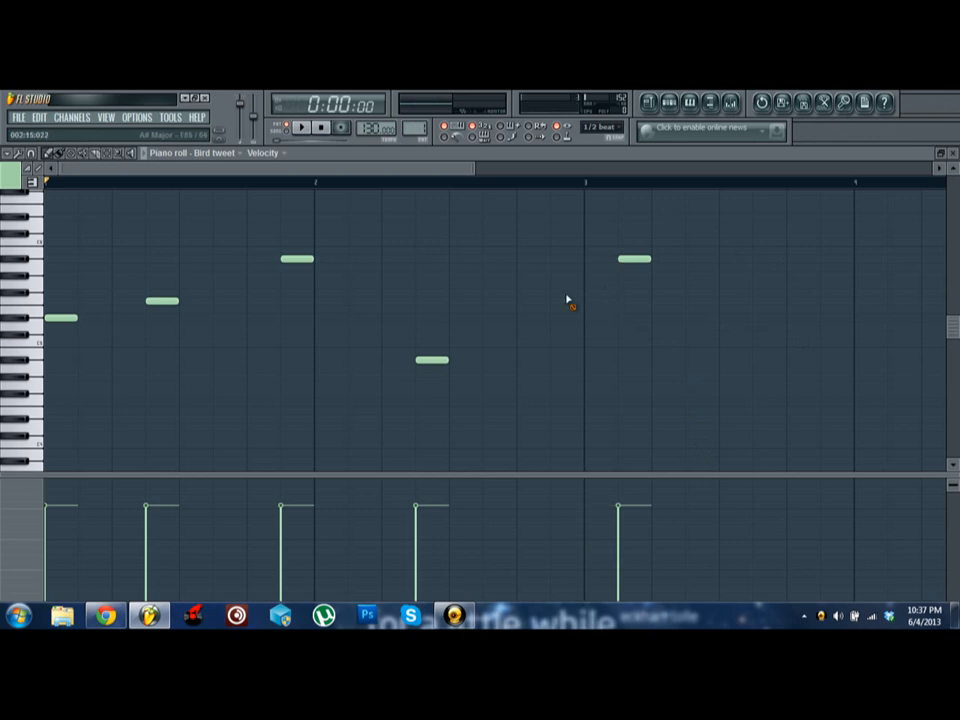
right_click(634, 262)
right_click(432, 360)
right_click(297, 260)
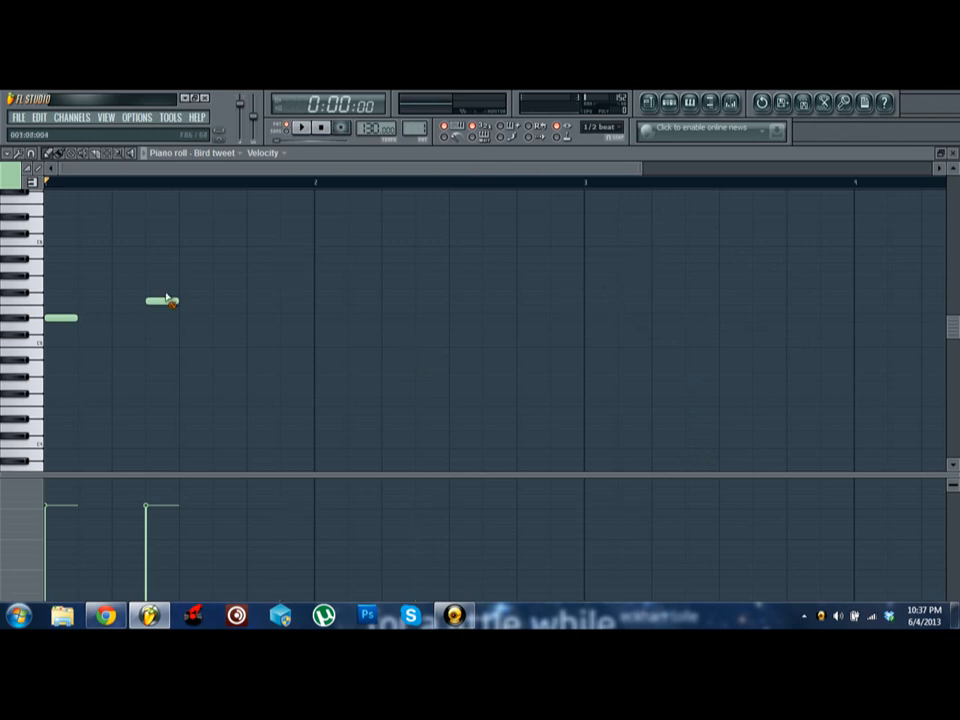
right_click(163, 300)
right_click(68, 322)
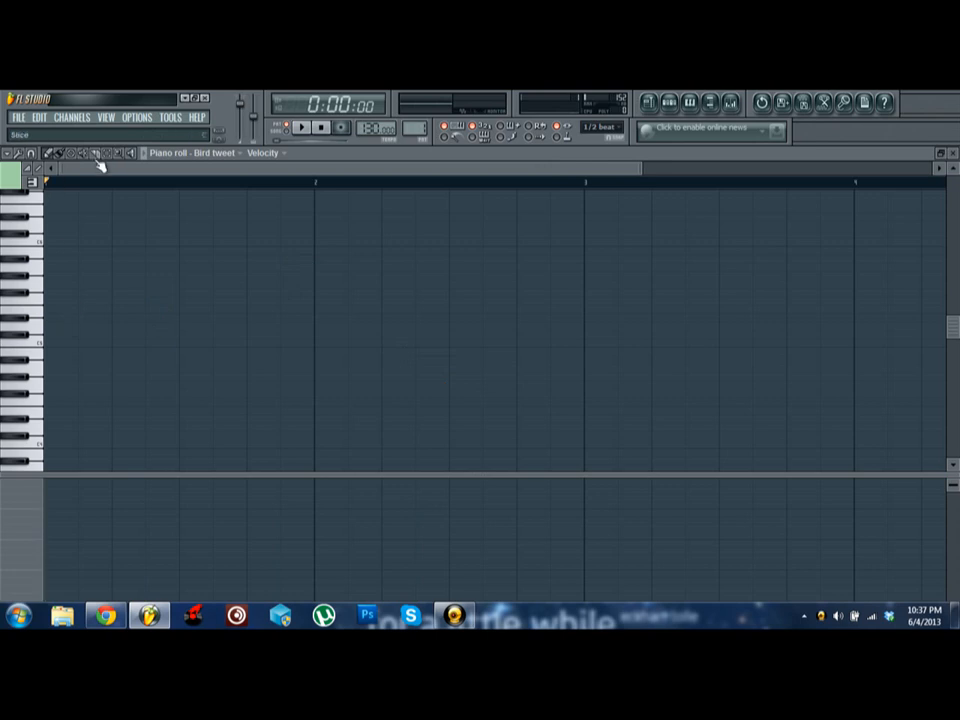
Step: Draw six notes across bars 1 and 2, including a two-note chord in bar 2, and delete them all as one selection
click(52, 284)
click(151, 259)
click(251, 241)
click(318, 326)
click(453, 351)
click(454, 275)
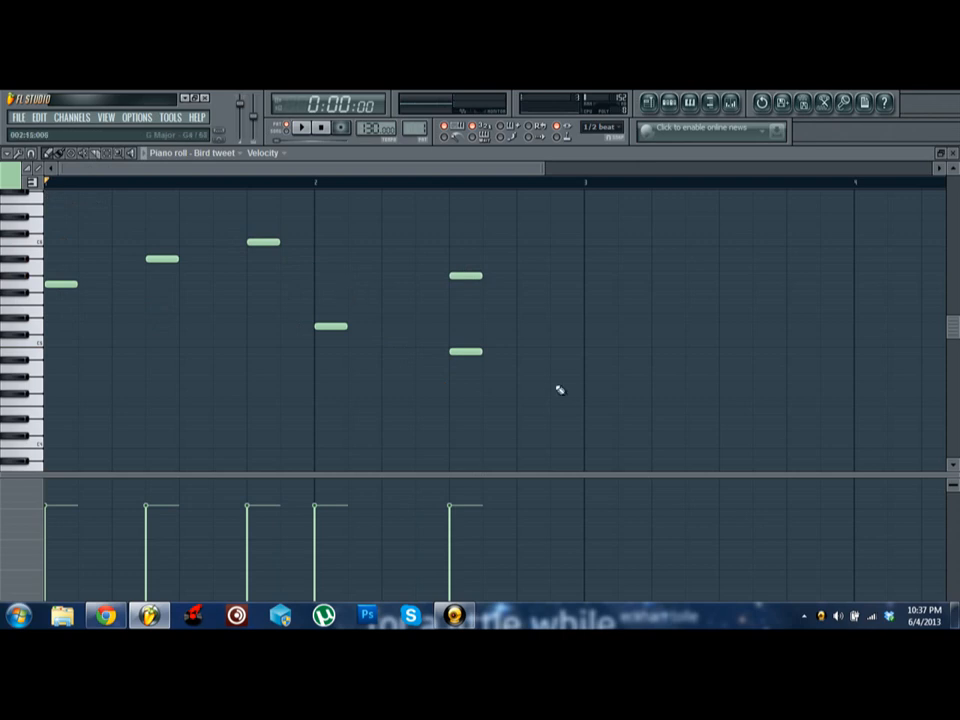
mouse_move(546, 407)
mouse_down()
mouse_move(208, 318)
mouse_move(51, 259)
mouse_move(46, 241)
mouse_up()
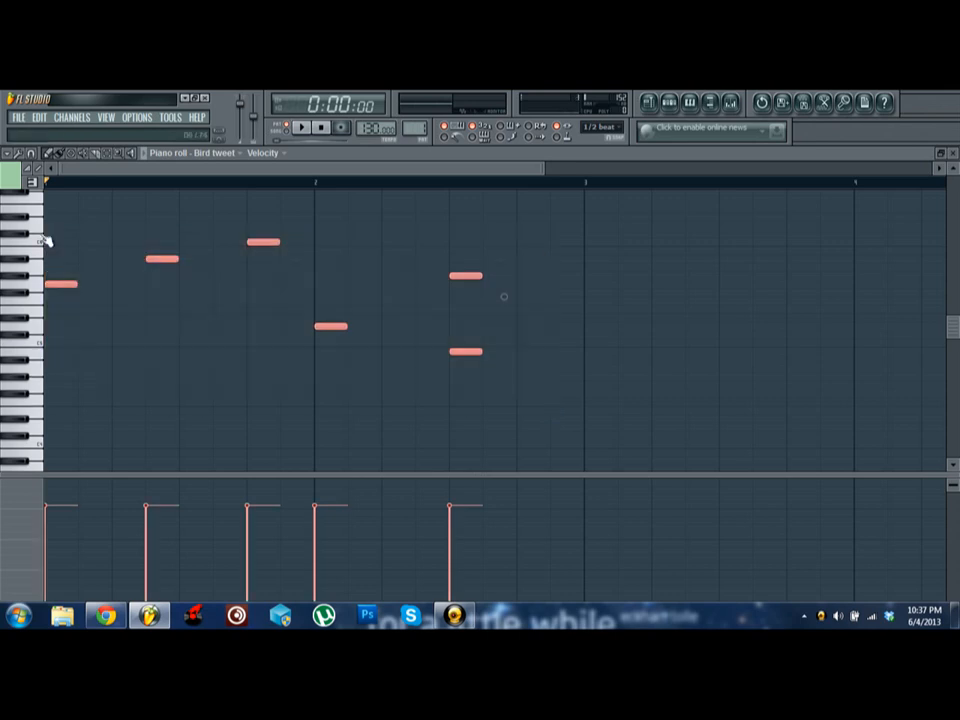
key(Delete)
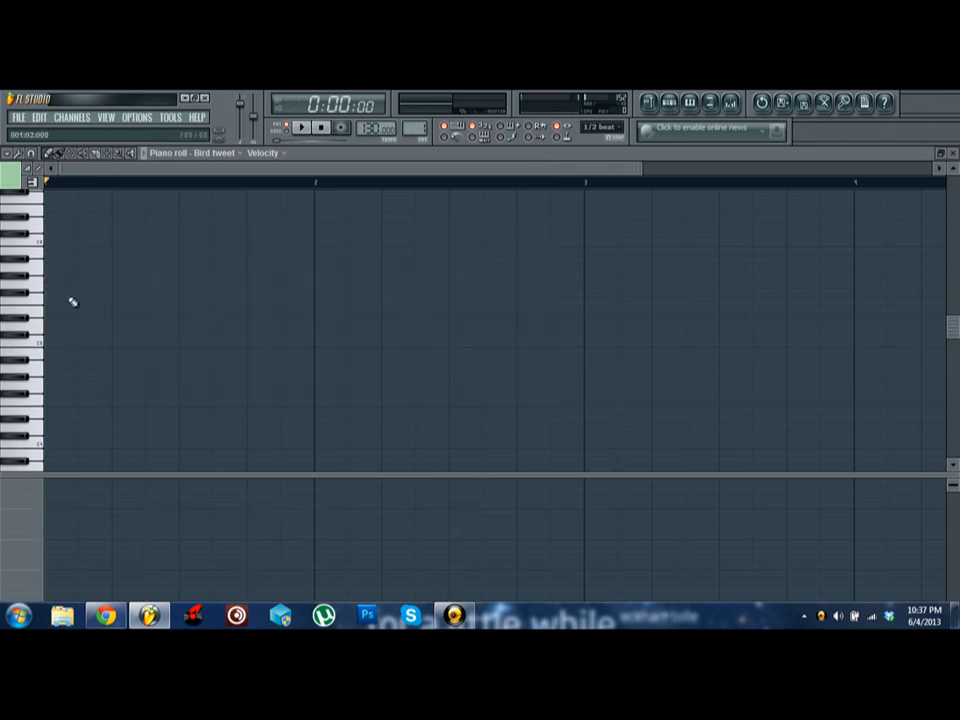
Step: Draw another six notes across bars 1 and 2, and delete them together using the Select tool
mouse_move(88, 318)
mouse_down()
mouse_move(184, 251)
mouse_move(408, 387)
mouse_up()
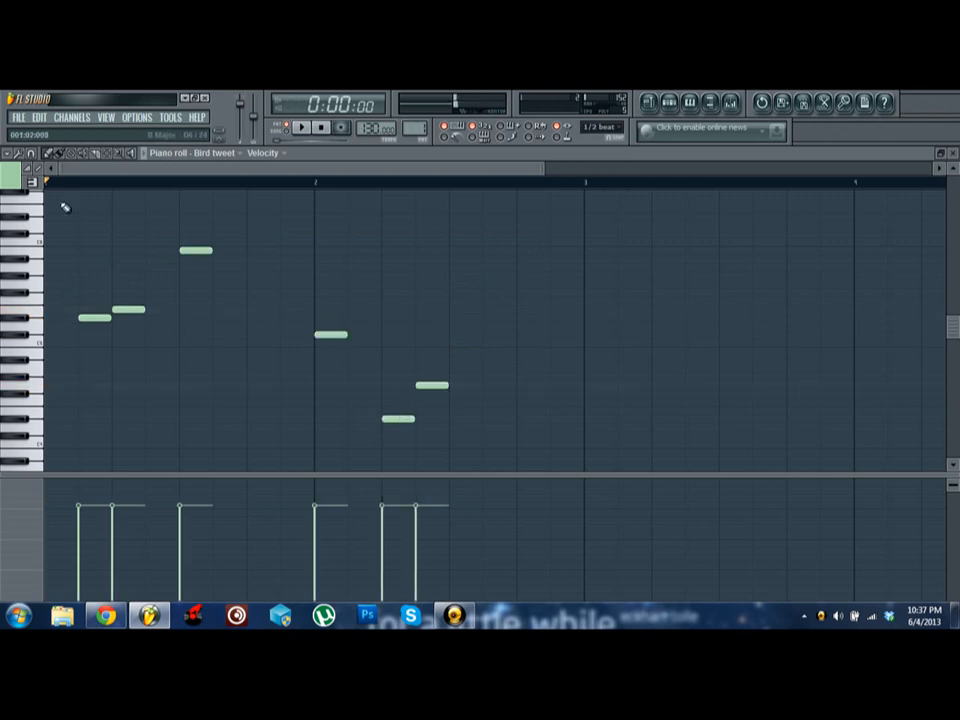
click(106, 155)
drag(451, 472, 45, 220)
key(Delete)
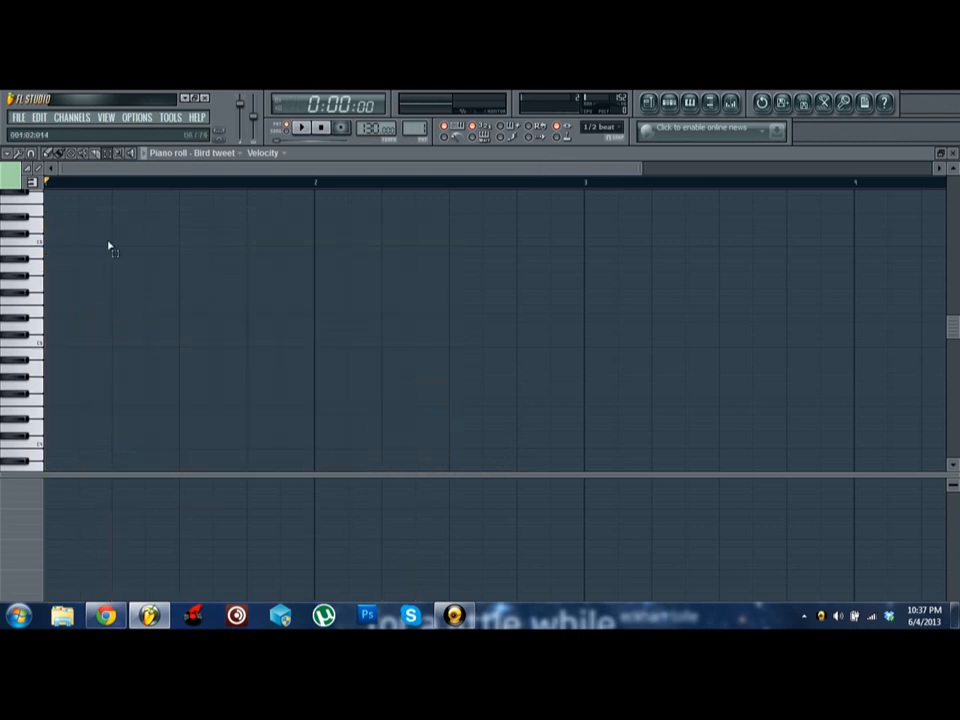
Step: Close the piano roll and delete the Bird tweet channel
click(952, 154)
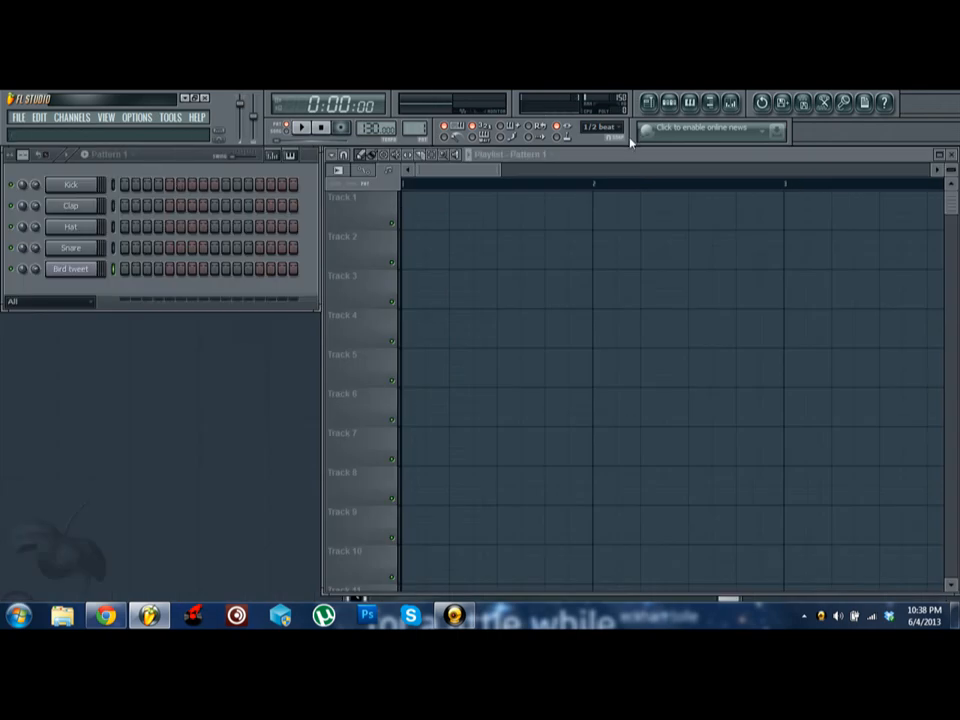
right_click(90, 268)
click(158, 441)
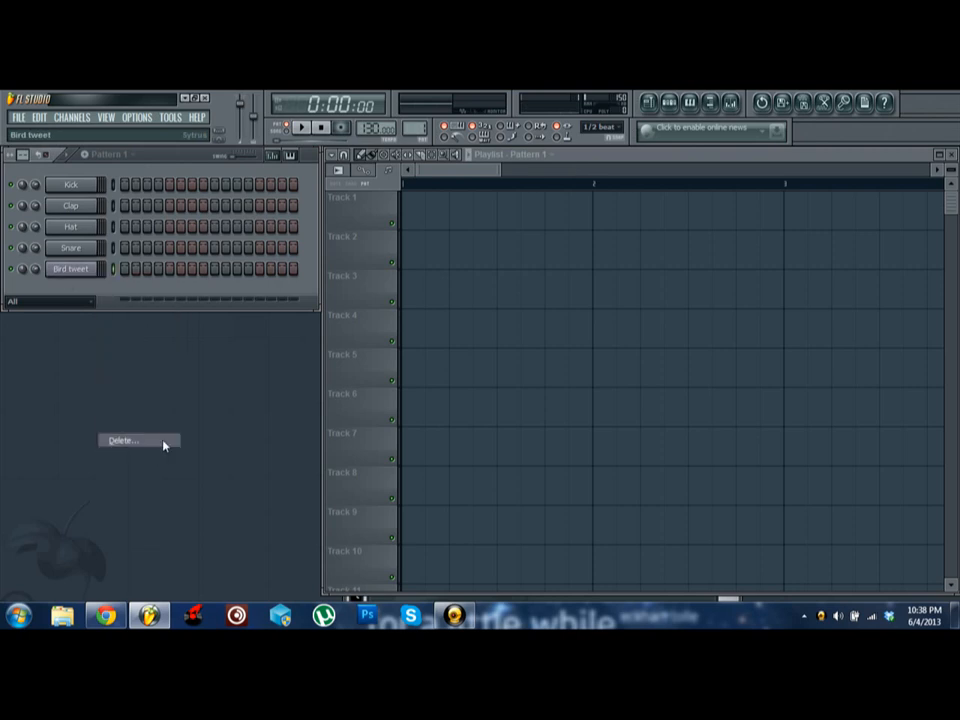
click(550, 402)
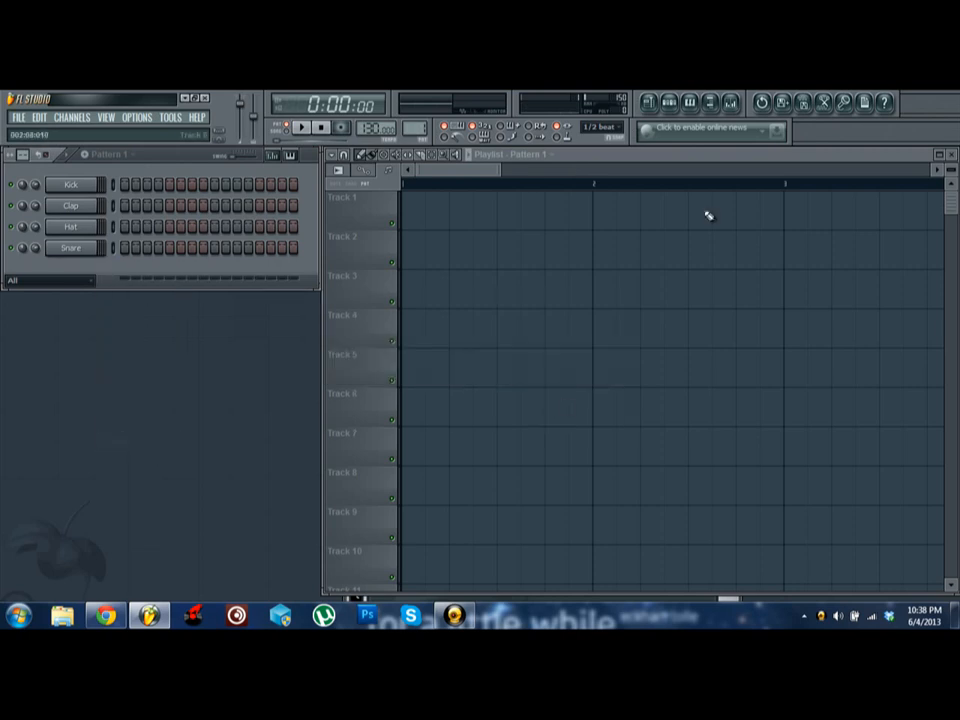
Step: Open and close the Kick channel's piano roll, and toggle the first step of the drum channels on and off
click(706, 104)
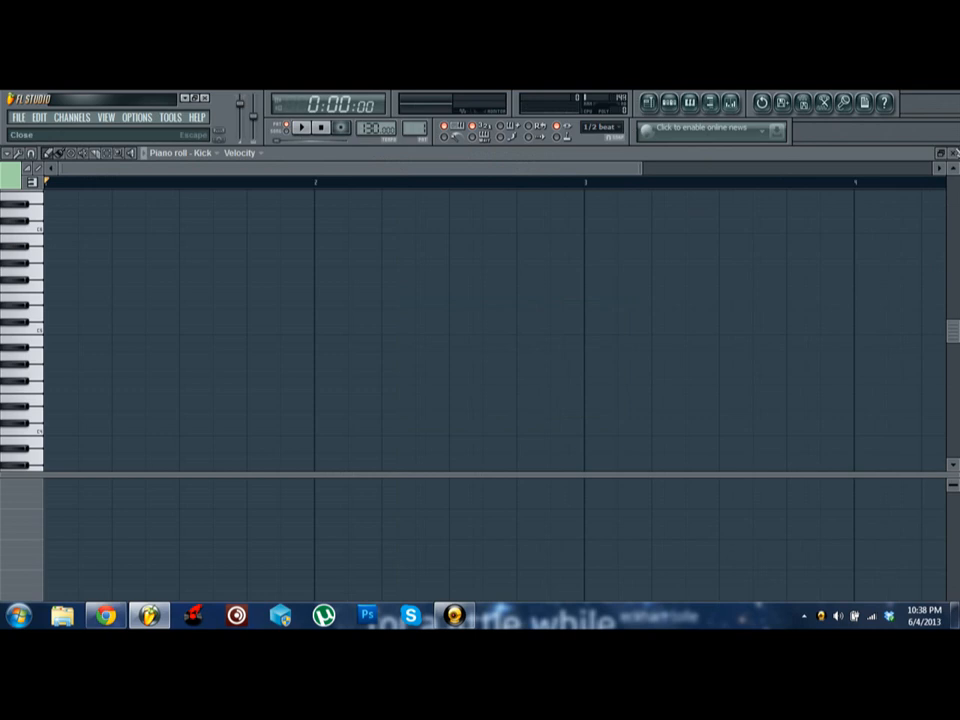
click(954, 156)
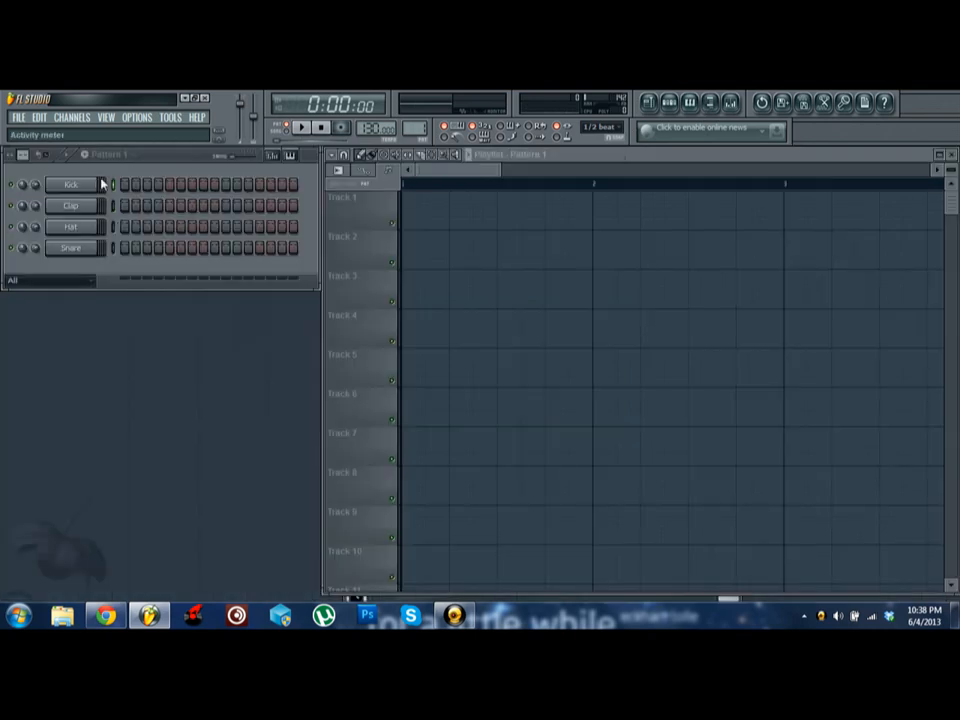
click(124, 184)
click(124, 205)
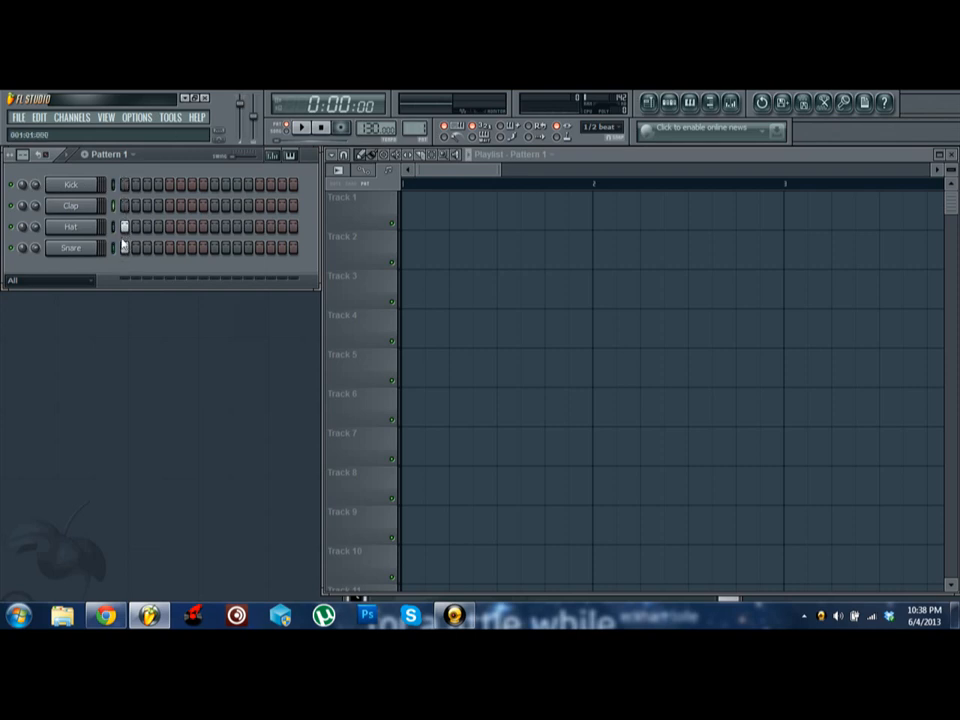
Step: Show the browser and look through the Packs folder, collapsing it and expanding it again
click(714, 102)
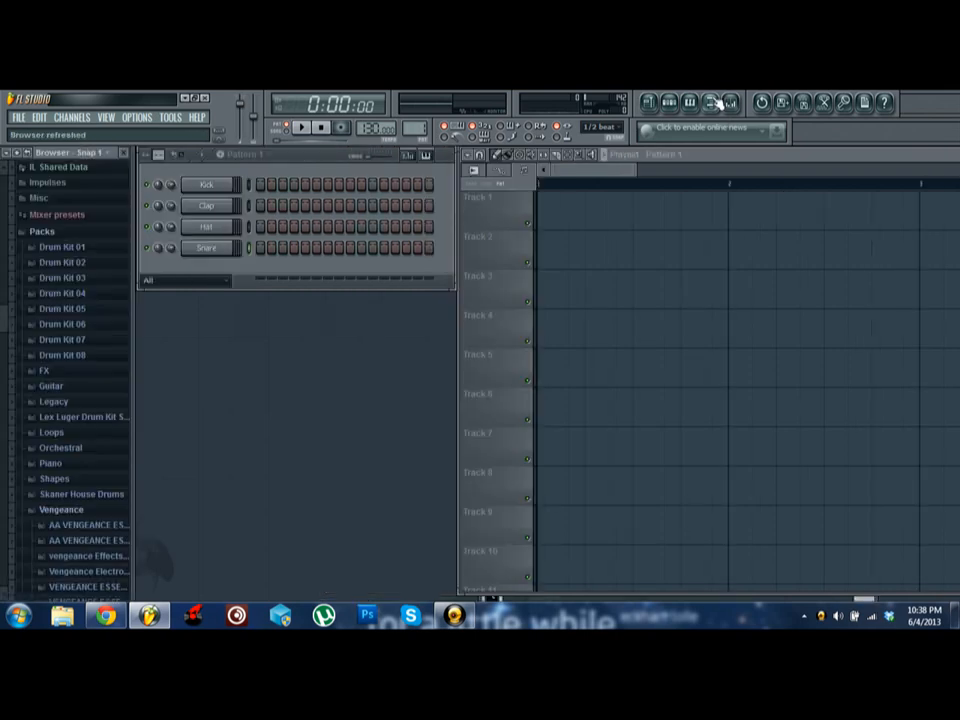
scroll(86, 221, down, 3)
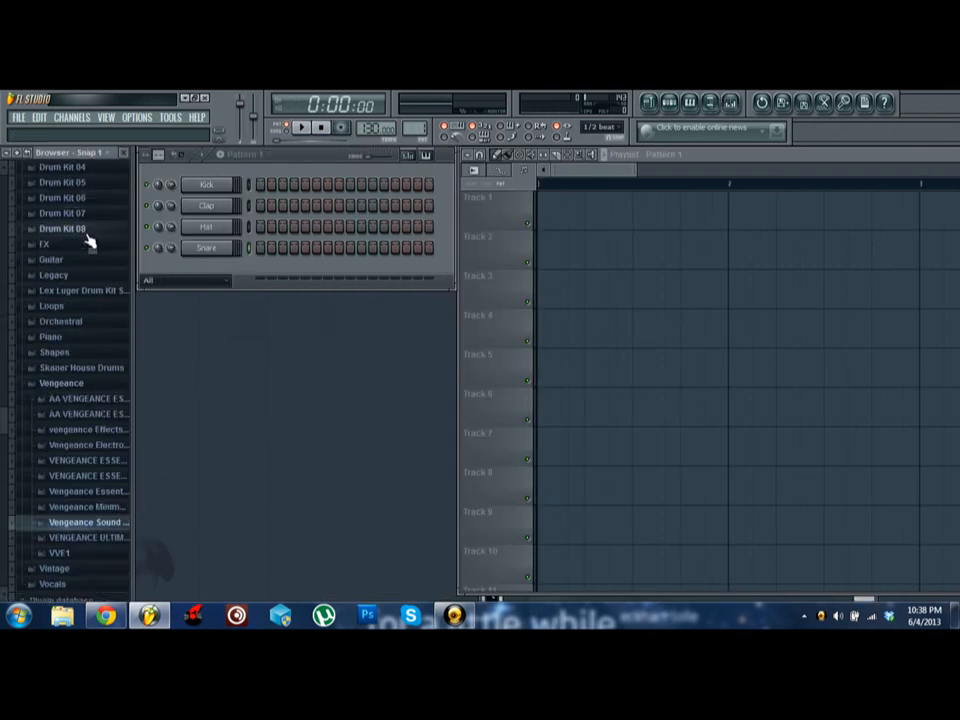
scroll(83, 262, up, 3)
click(70, 232)
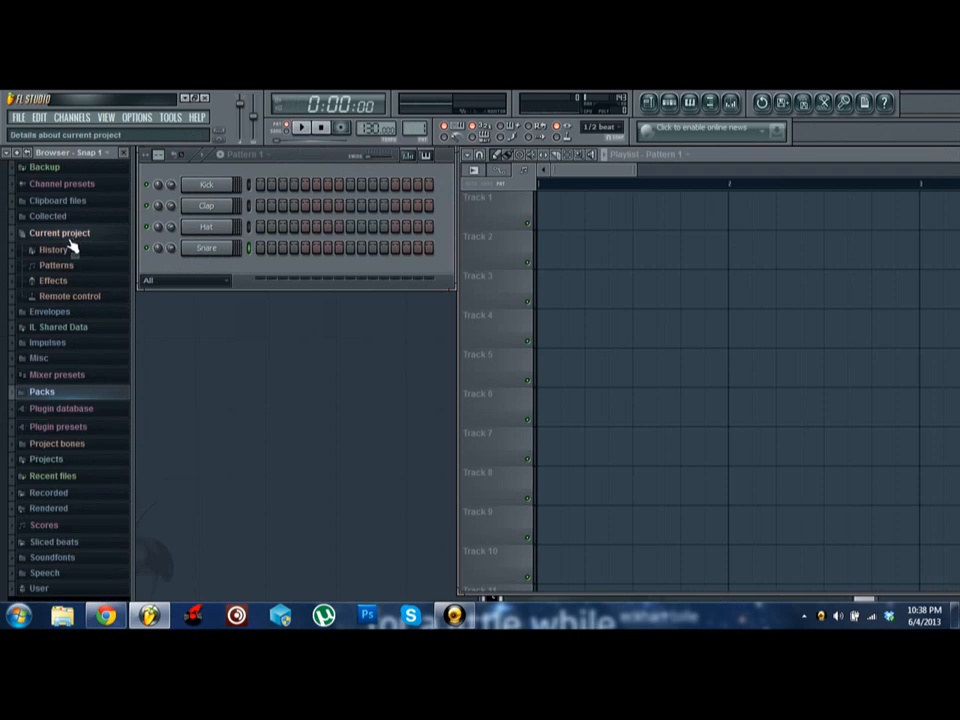
click(56, 393)
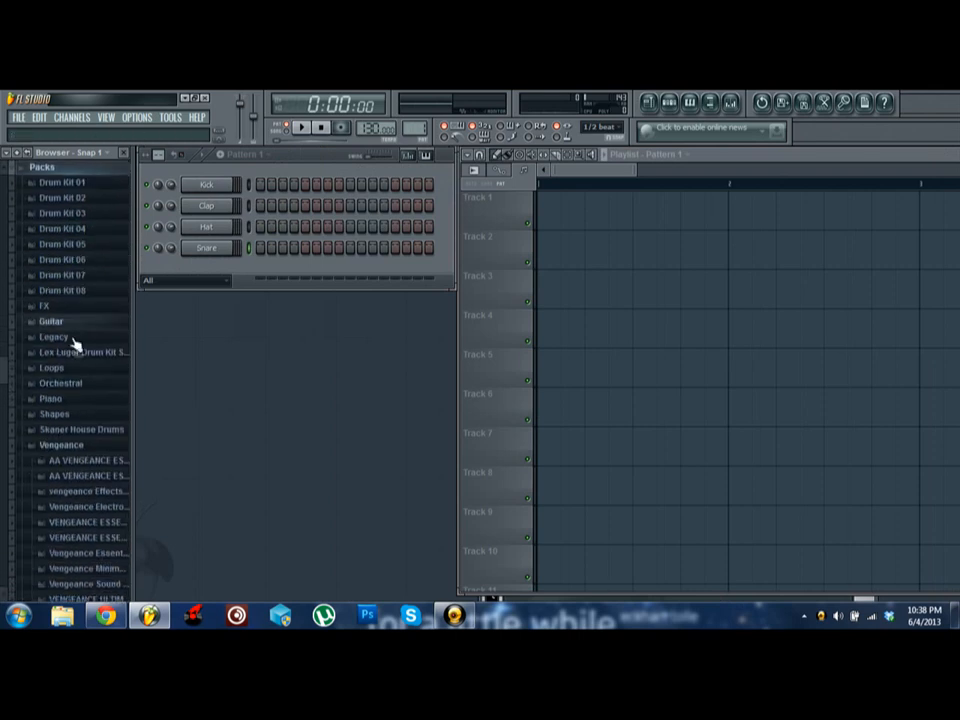
Step: Collapse the Vengeance folder, and look inside the Lex Luger Drum Kit Soundclick folder before collapsing it
click(81, 447)
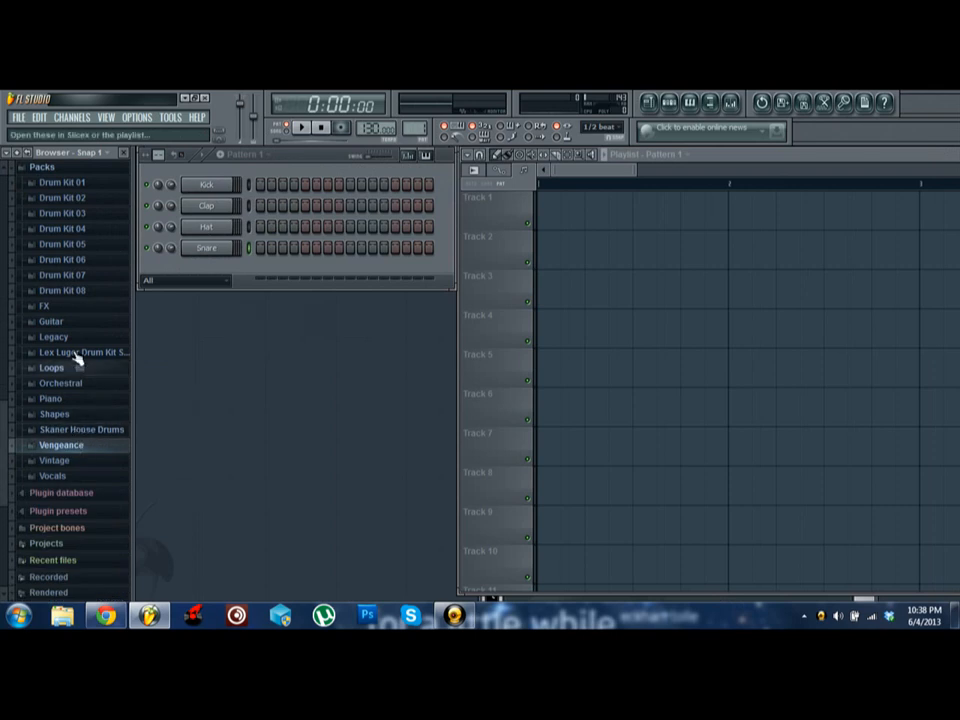
scroll(78, 360, up, 1)
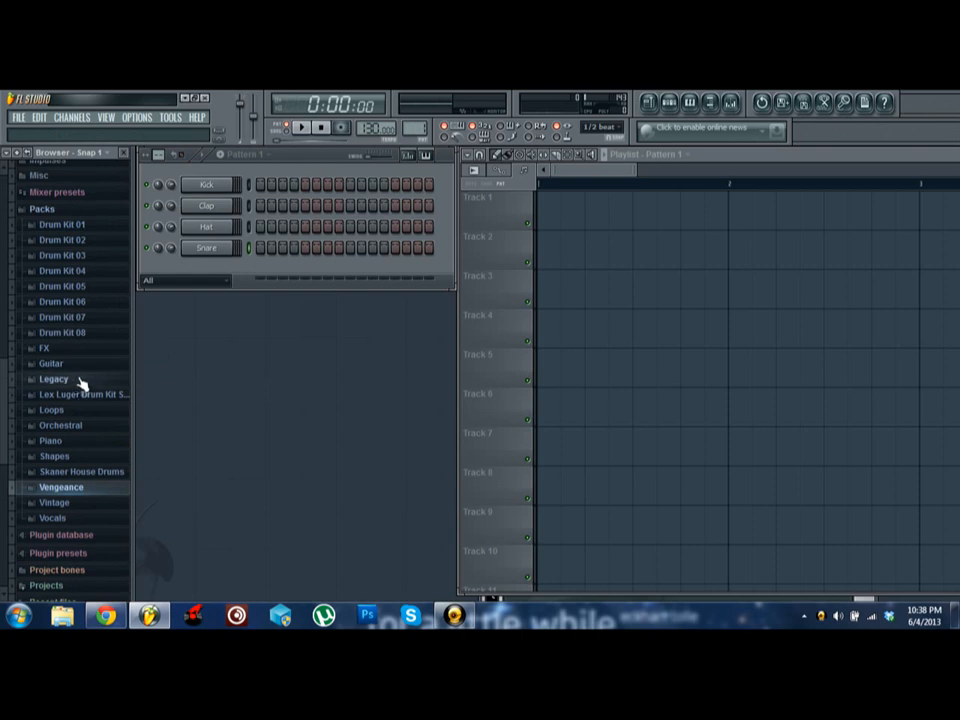
scroll(70, 370, down, 3)
click(80, 313)
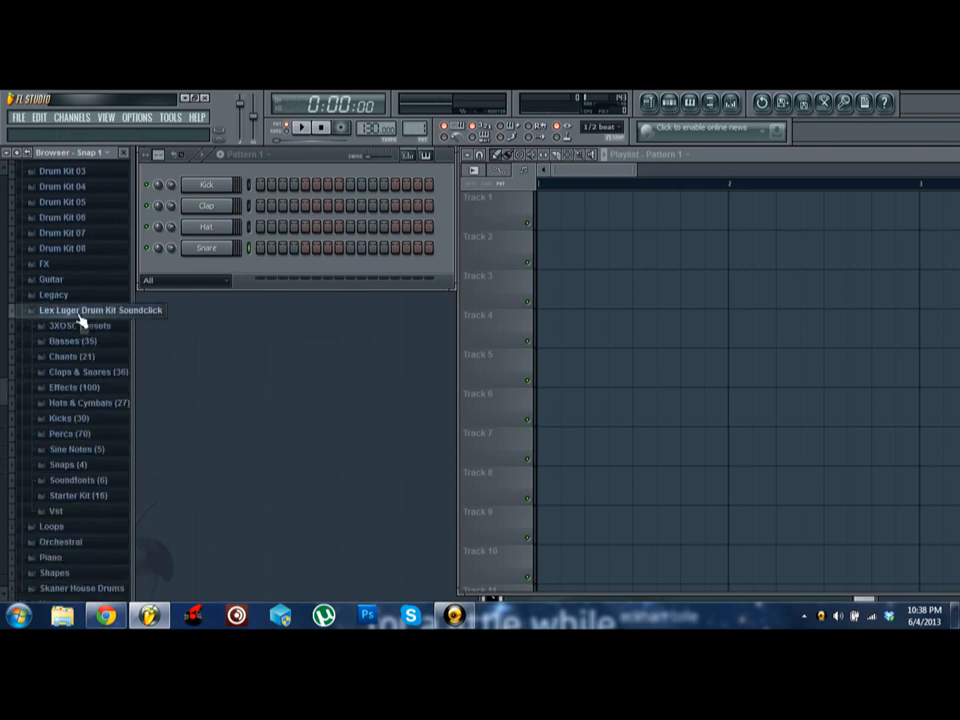
click(76, 313)
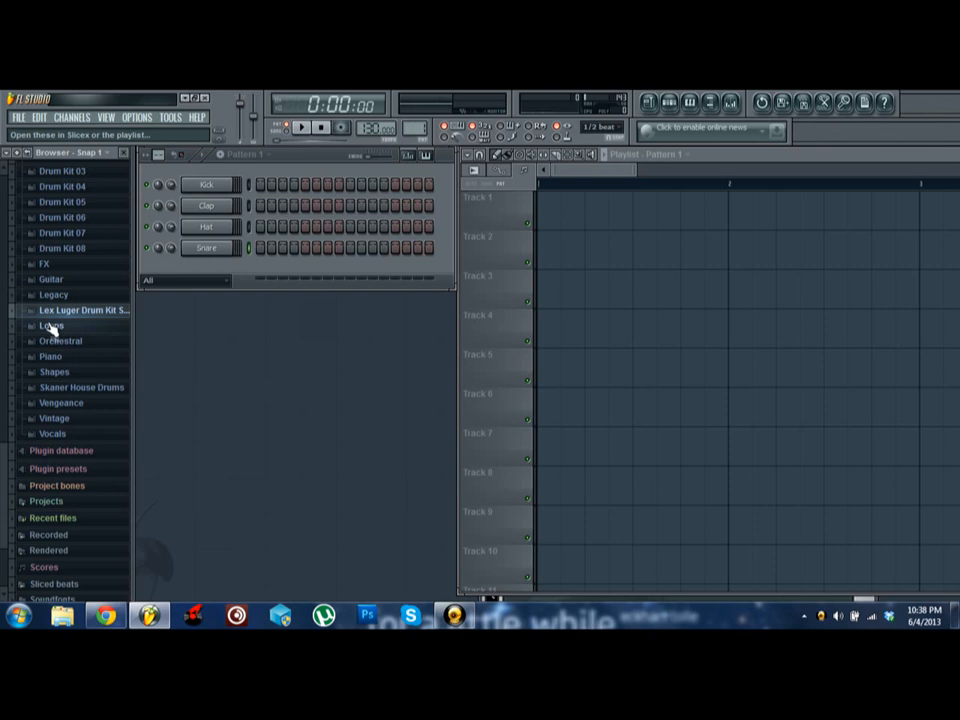
Step: Open the Loops folder, preview the DL_Drumroom and DL_Houser loops, and collapse the folder again
click(60, 328)
click(78, 298)
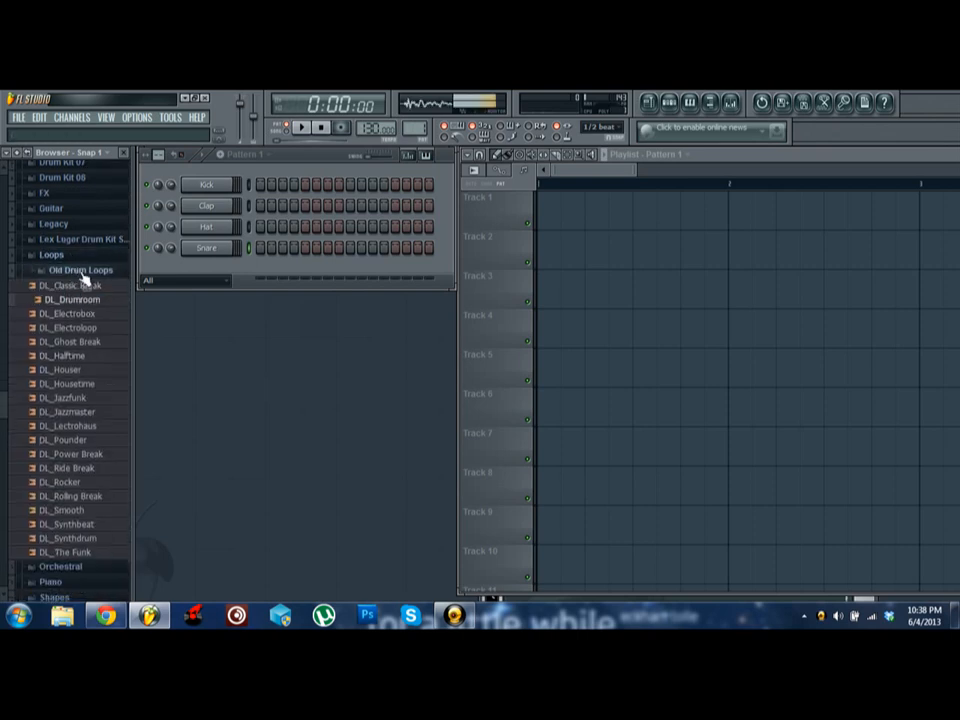
click(75, 369)
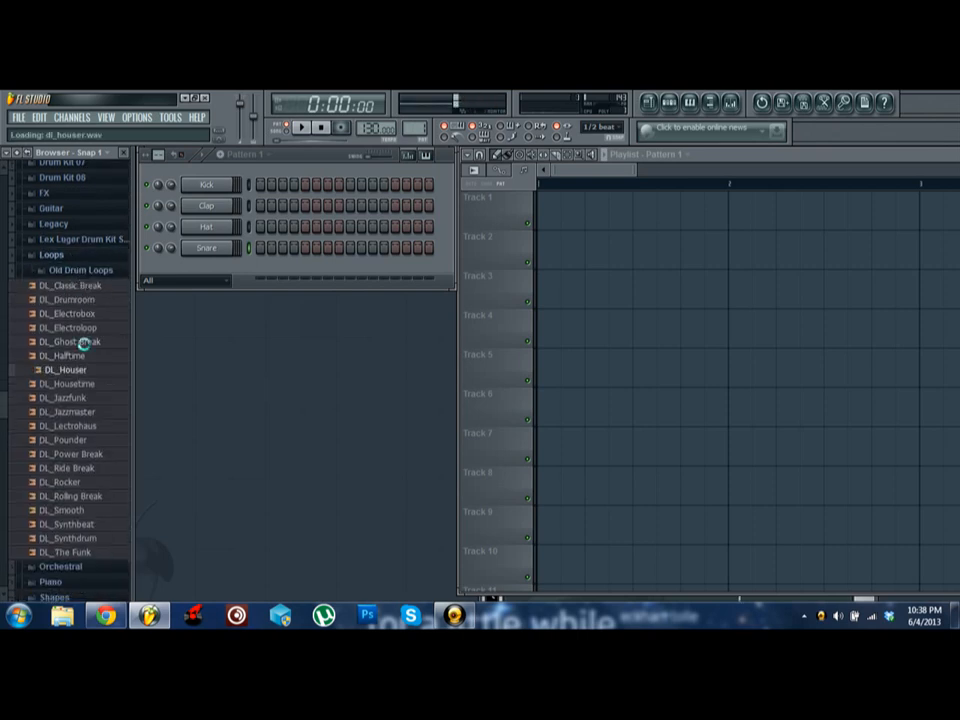
click(88, 272)
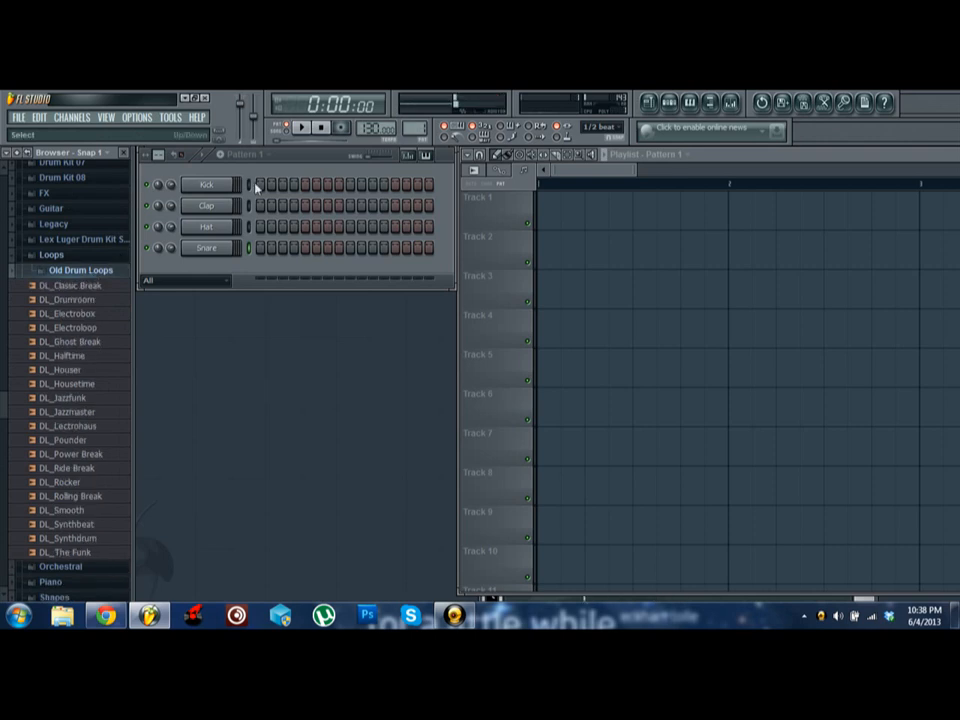
click(110, 272)
click(90, 256)
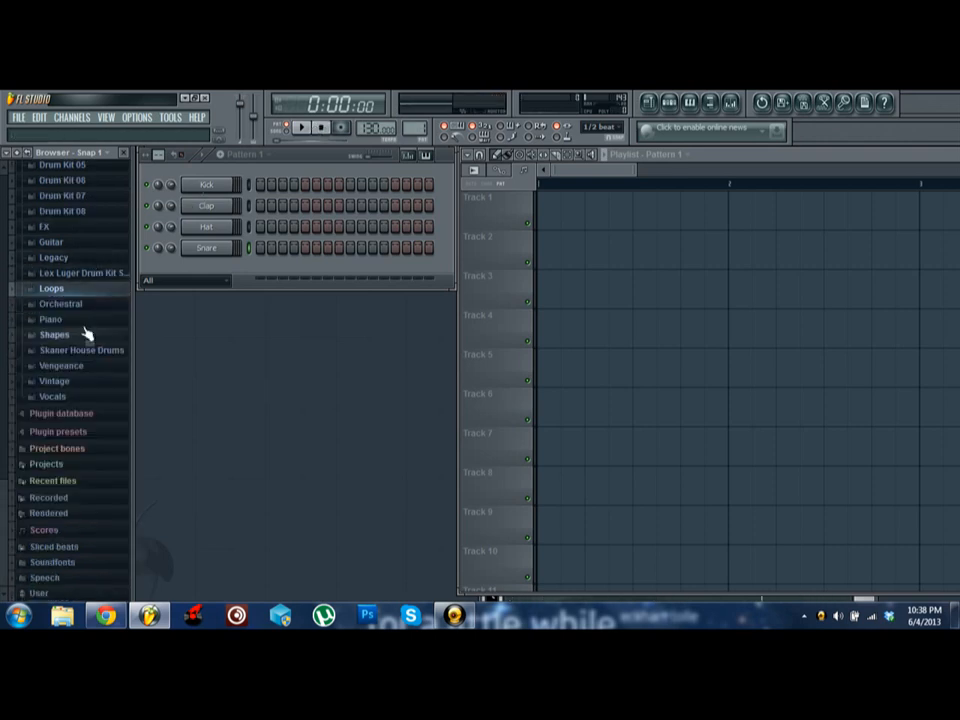
Step: Expand and collapse the Orchestral, Piano, Shapes and Skaner House Drums folders to look at their contents
click(88, 306)
click(86, 306)
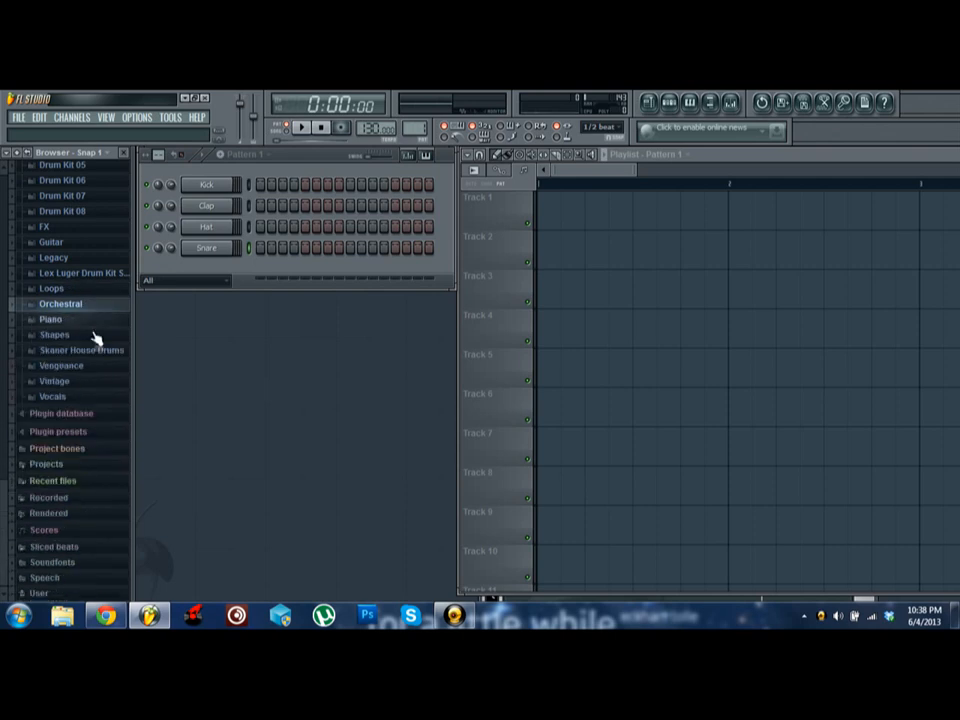
double_click(82, 320)
click(86, 336)
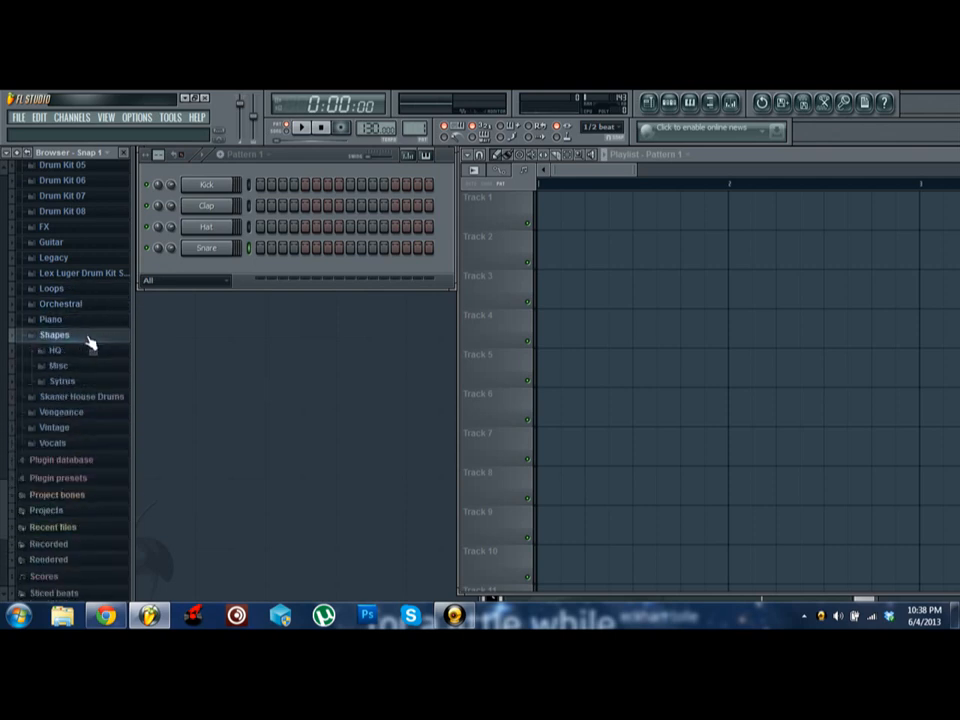
click(91, 337)
click(107, 352)
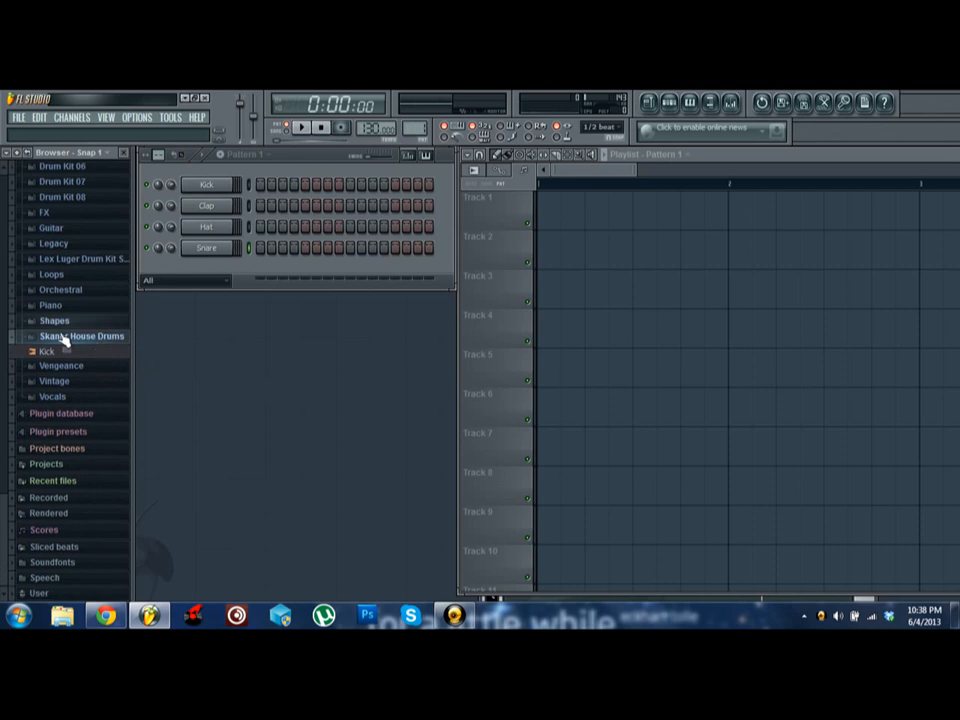
click(66, 351)
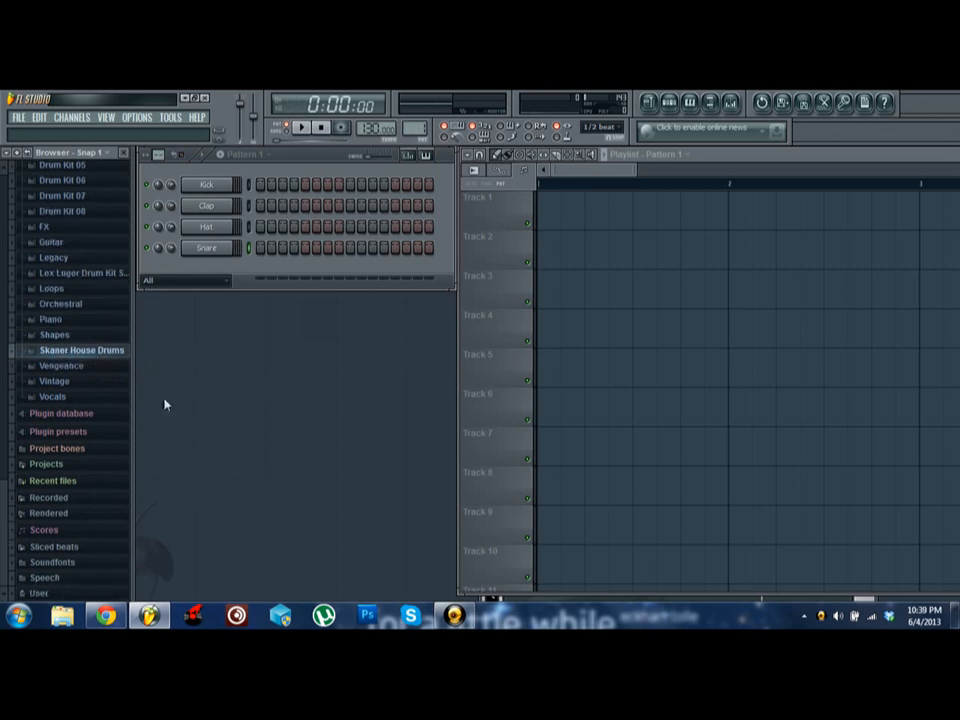
Step: Look through the subfolders of the Vengeance and Lex Luger drum kit packs, collapsing each one again
click(64, 366)
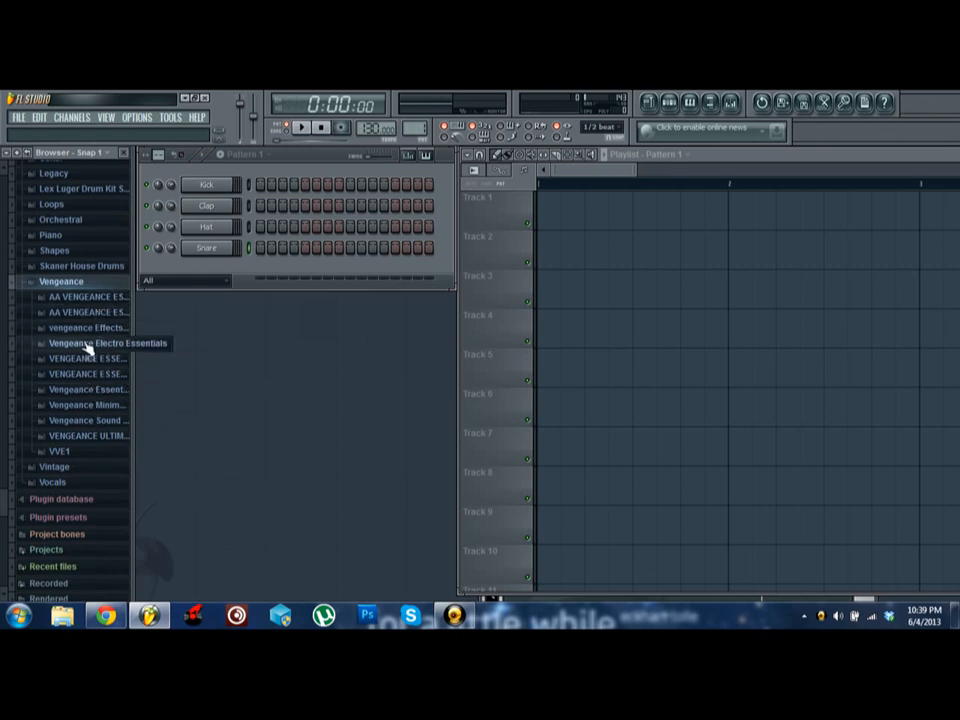
click(77, 282)
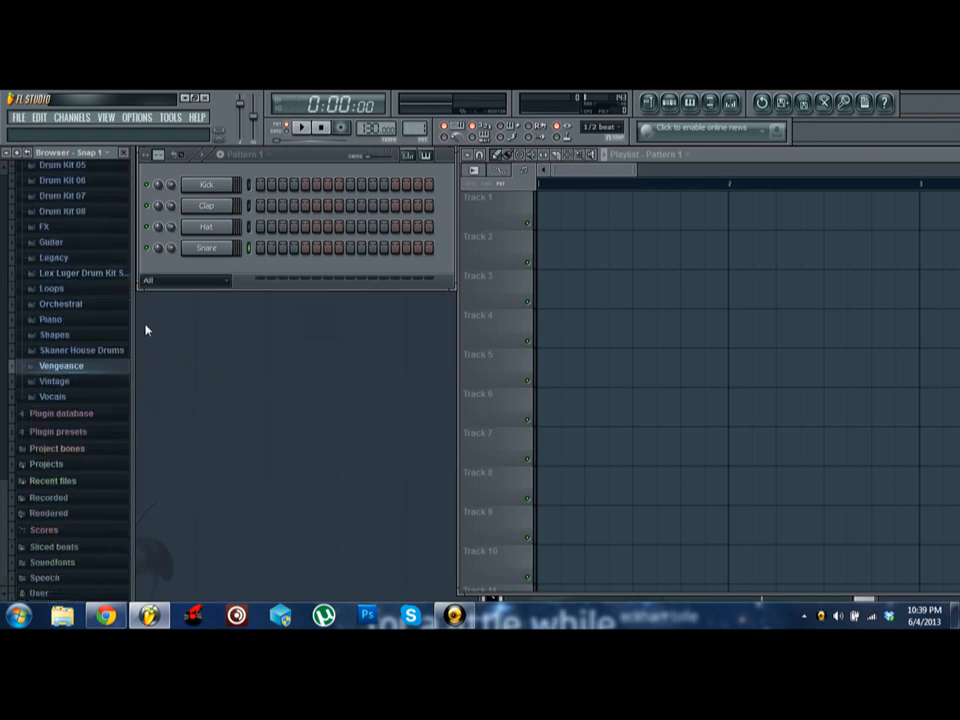
click(117, 273)
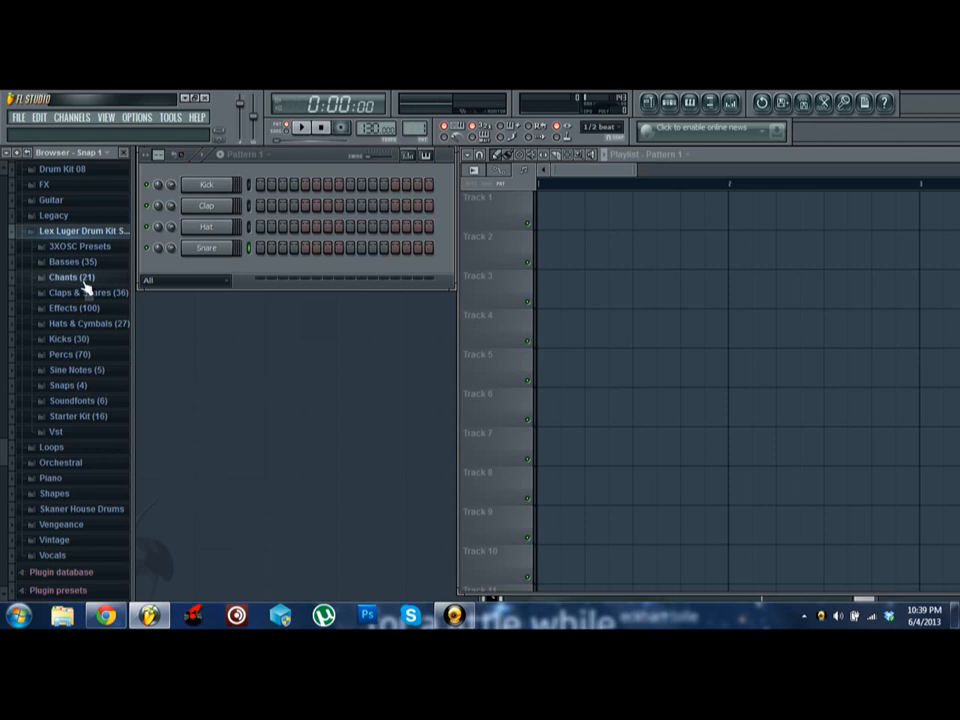
click(97, 234)
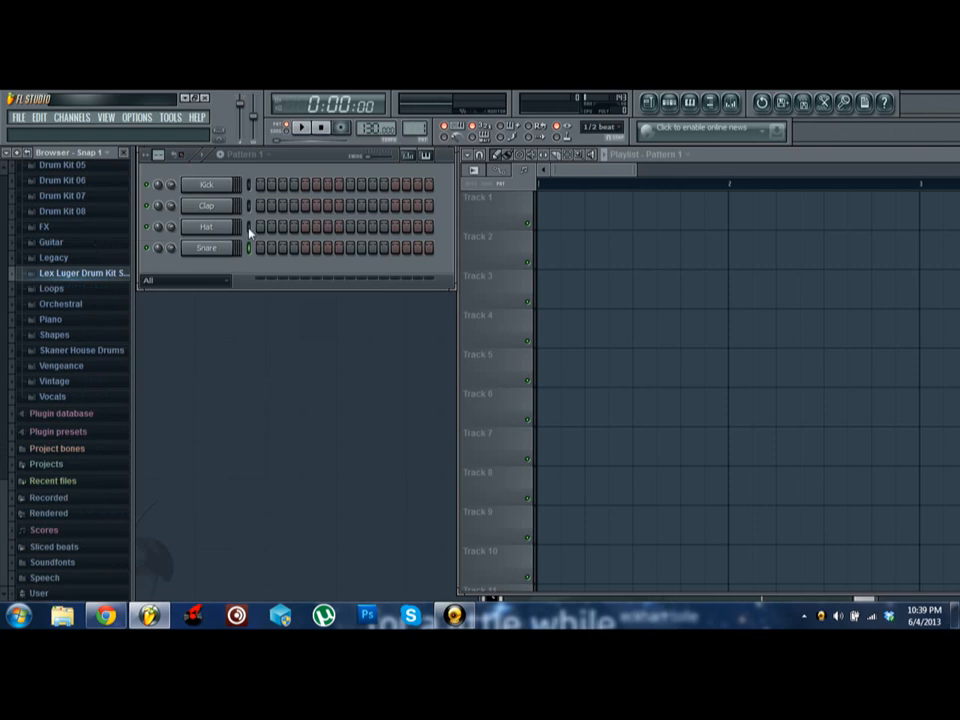
Step: Open the Vintage folder, preview samples such as VT_HighTom and VT_HandClap, and collapse it
click(78, 386)
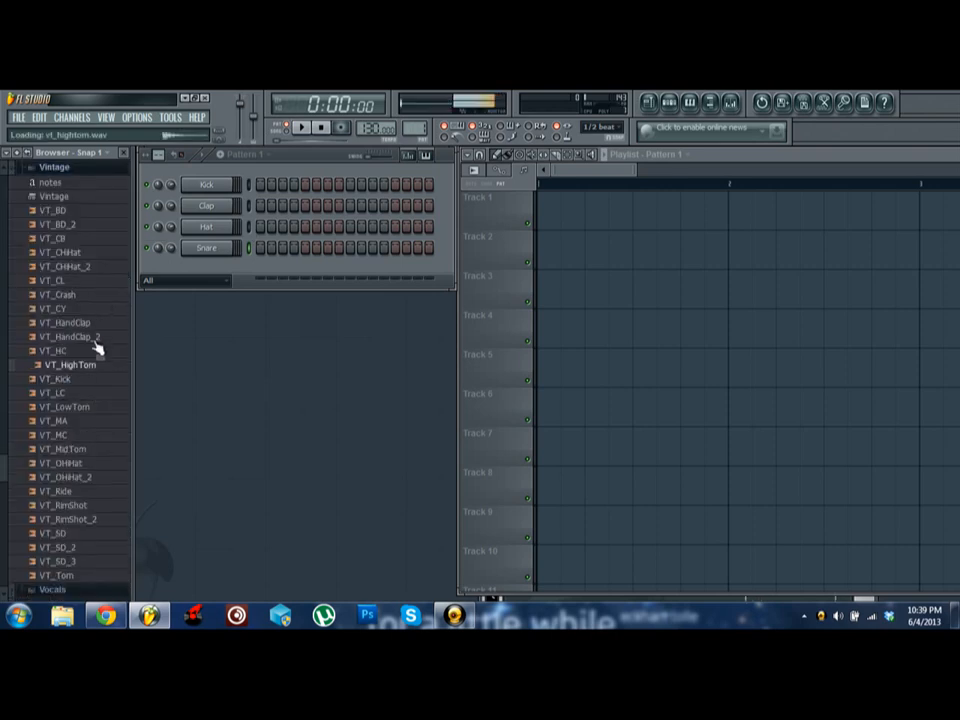
click(82, 277)
drag(70, 322, 68, 190)
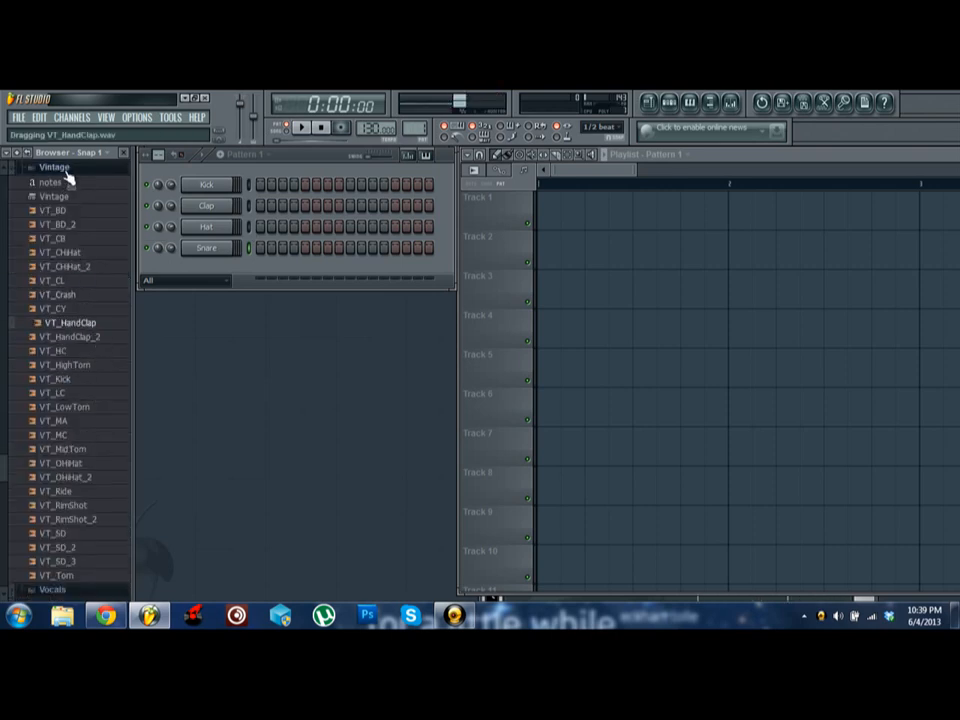
click(65, 170)
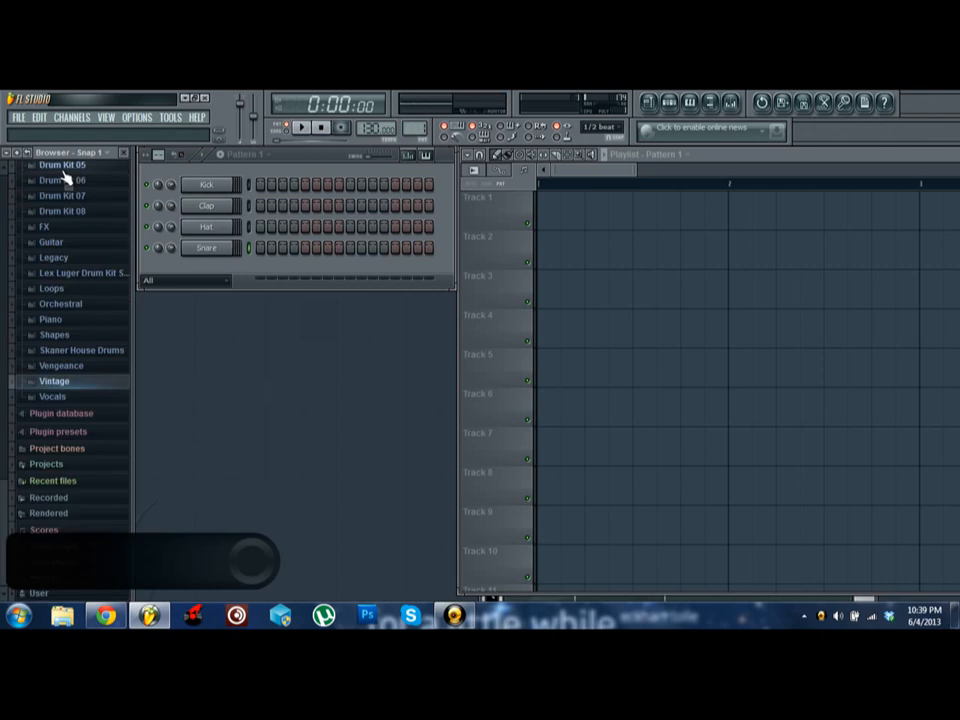
Step: Open the Vocals folder, preview the FLS_ComeOnAndDa... vocal sample, and collapse the folder
click(64, 399)
click(80, 354)
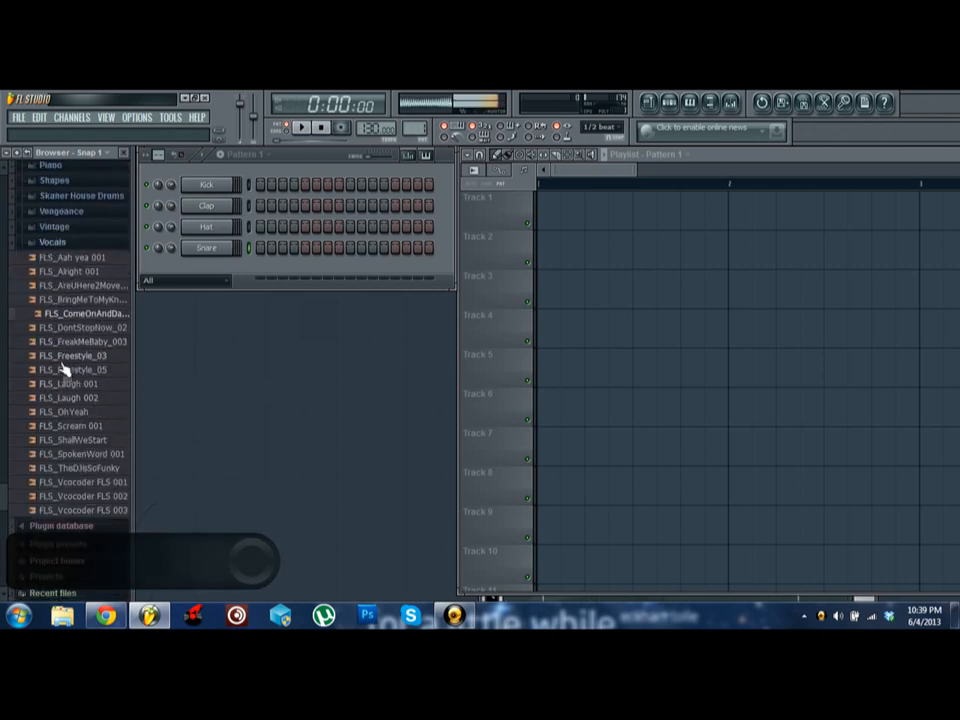
click(66, 384)
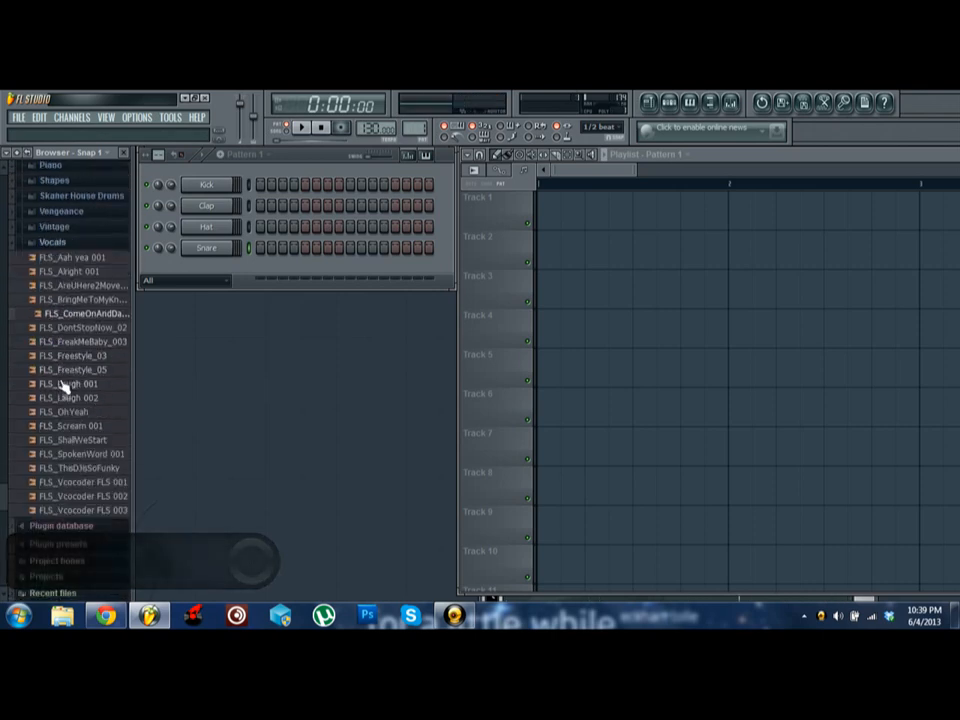
click(75, 247)
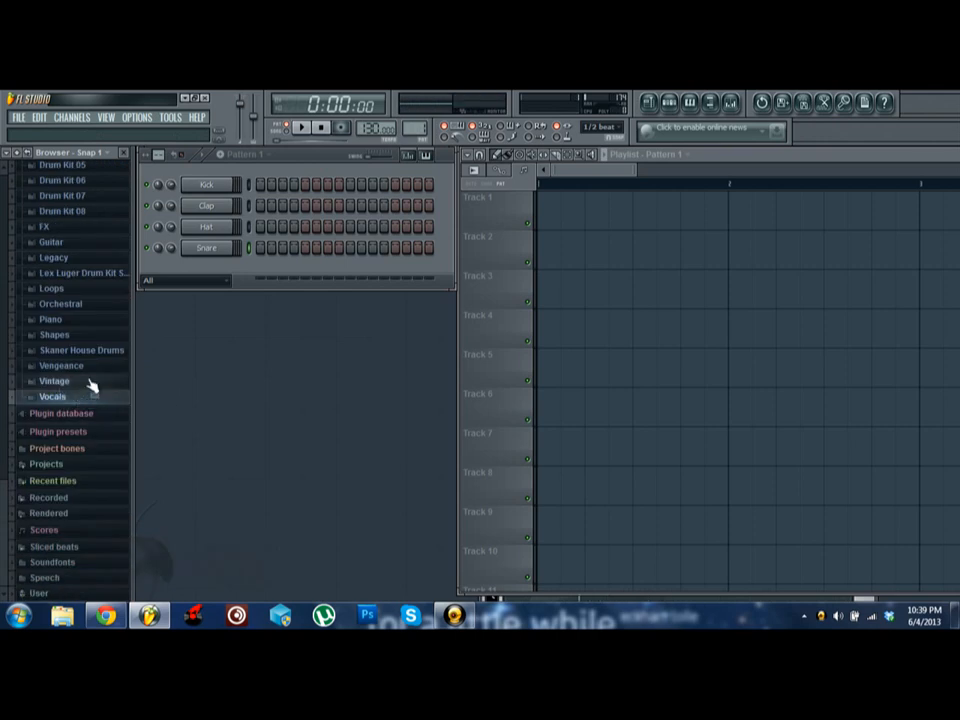
Step: Load the FLS_Kick 02 sample from the Drum Kit 02 pack onto the Kick channel
scroll(90, 386, up, 4)
scroll(66, 285, down, 1)
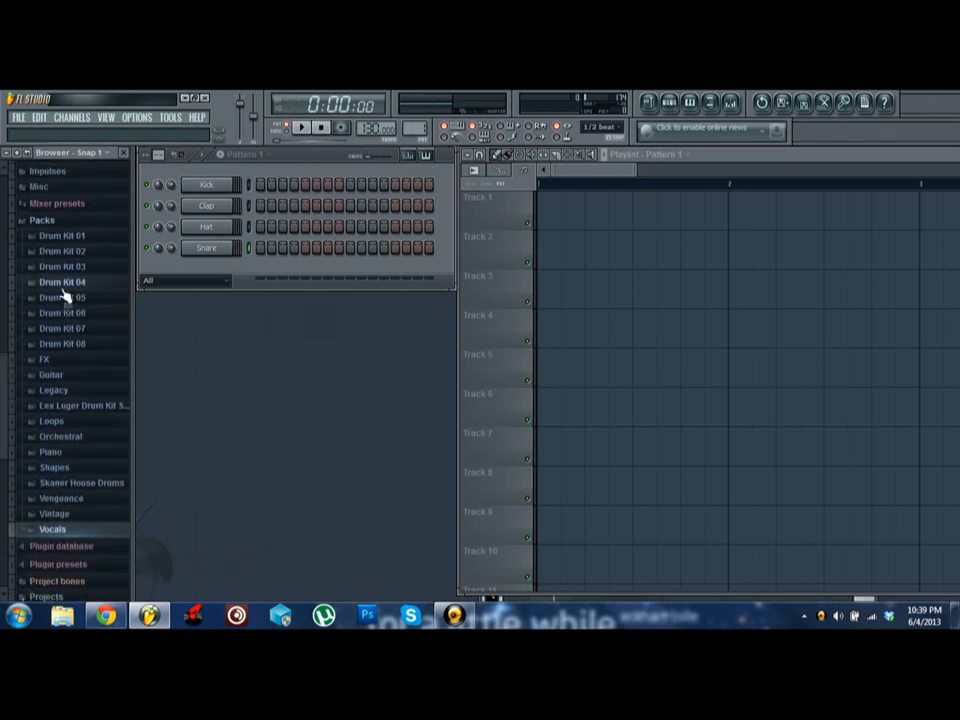
click(79, 248)
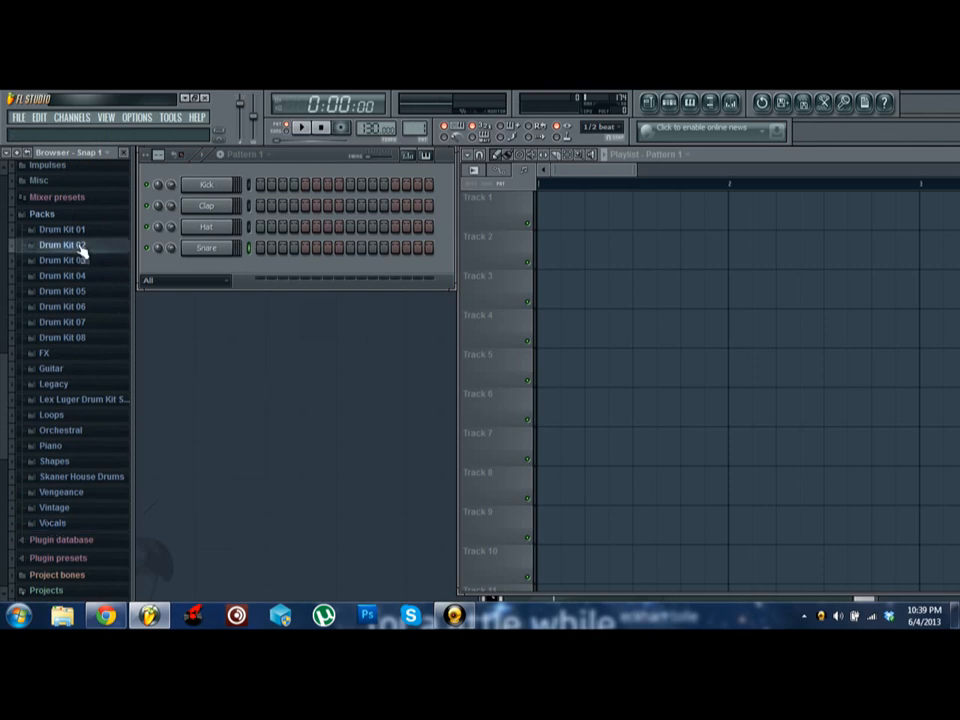
scroll(93, 275, down, 1)
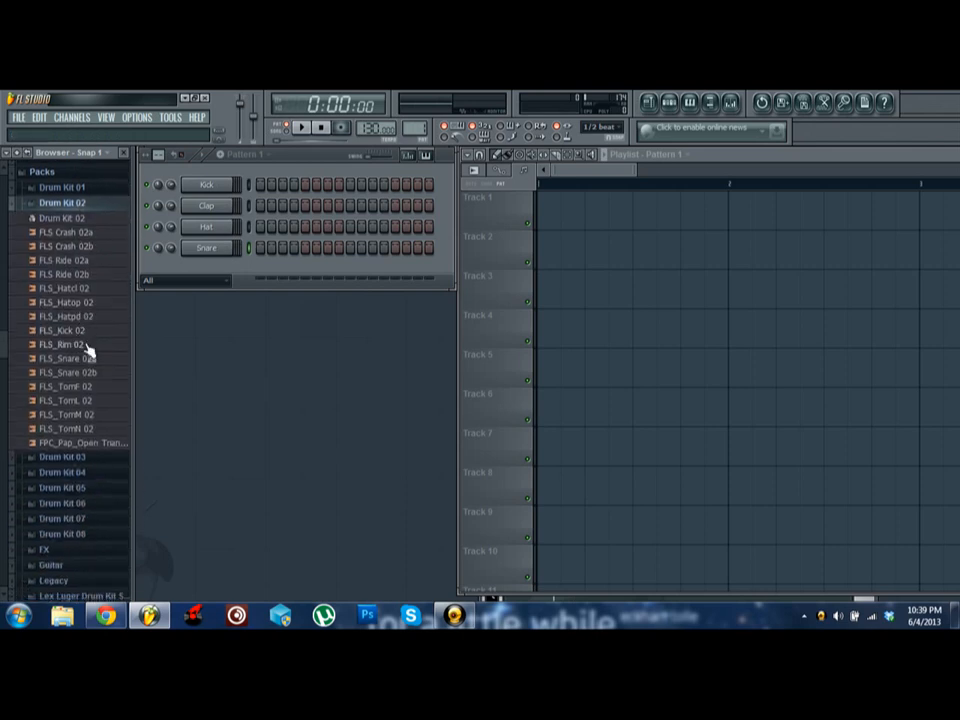
click(86, 334)
drag(86, 338, 210, 186)
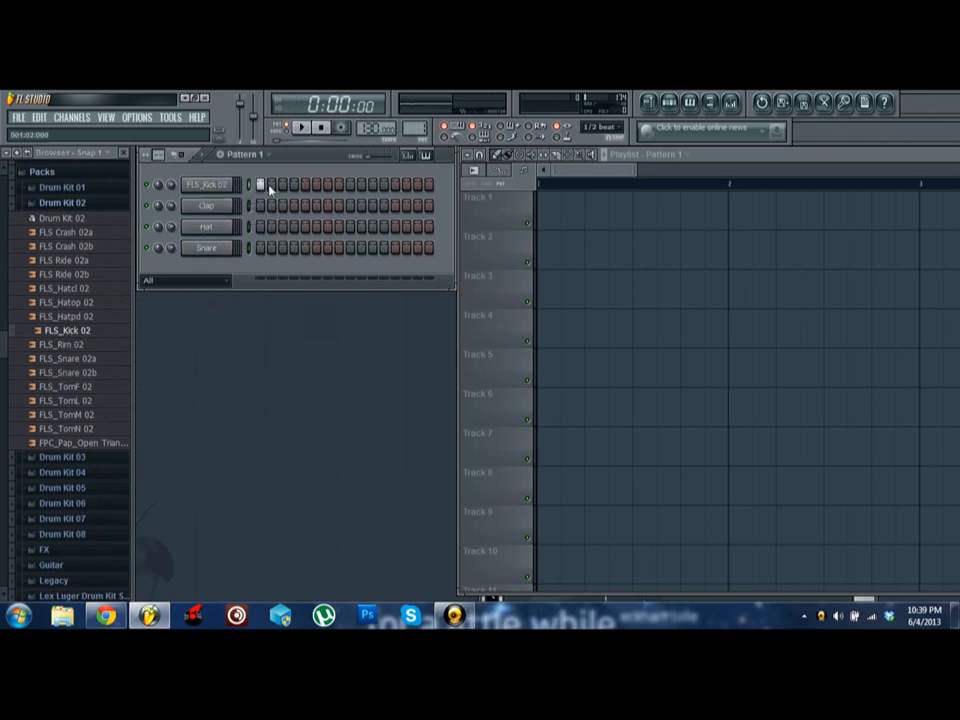
Step: Play the pattern briefly, and close the Drum Kit 02 folder together with the browser
key(space)
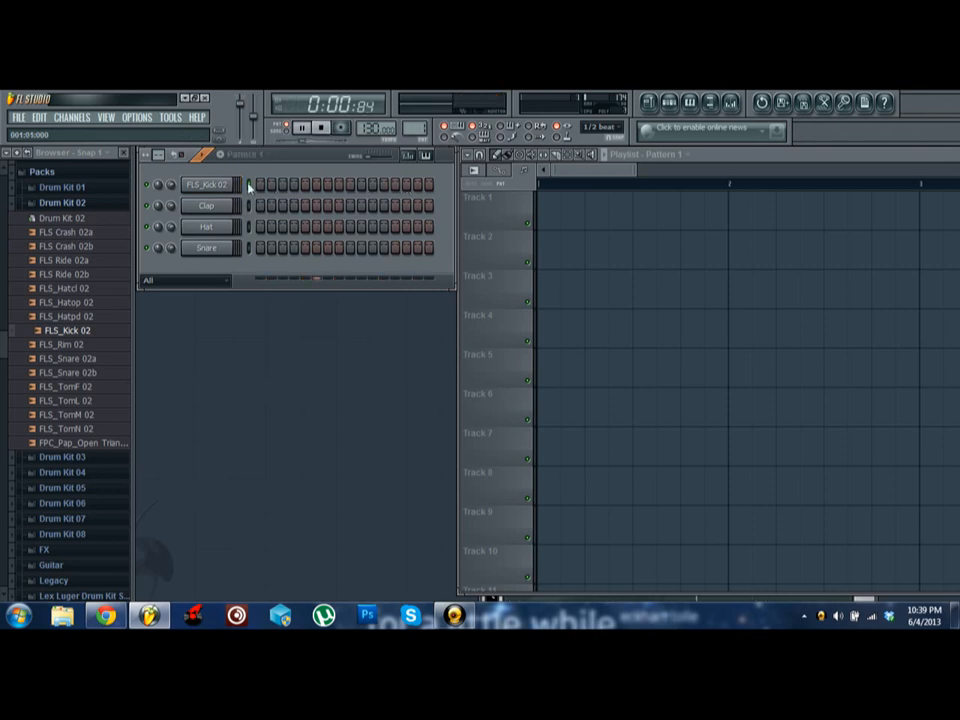
key(space)
click(70, 220)
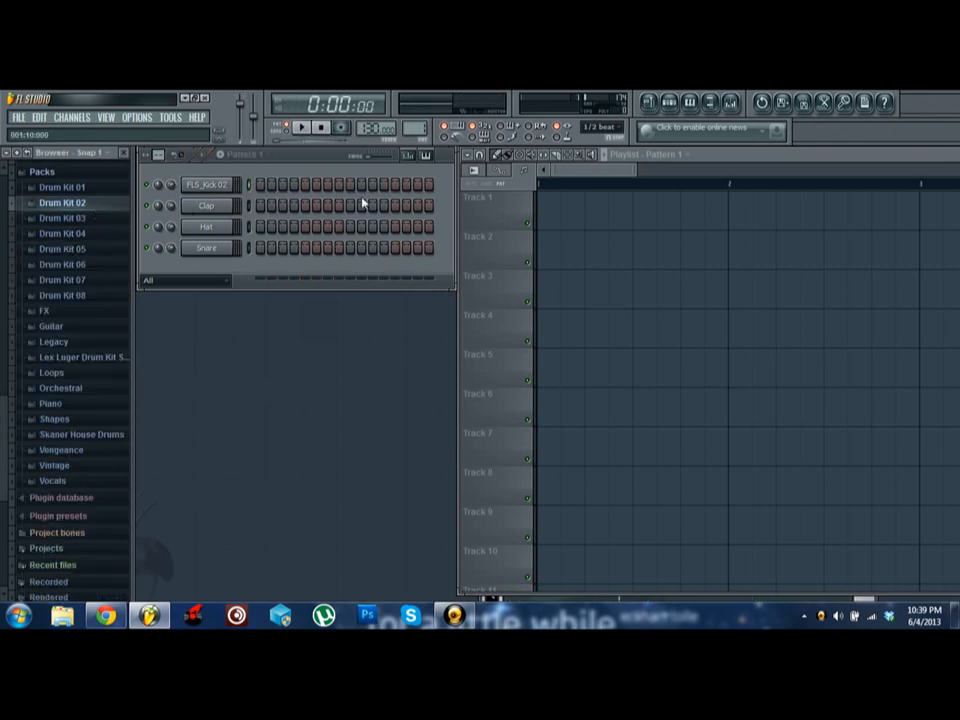
click(125, 154)
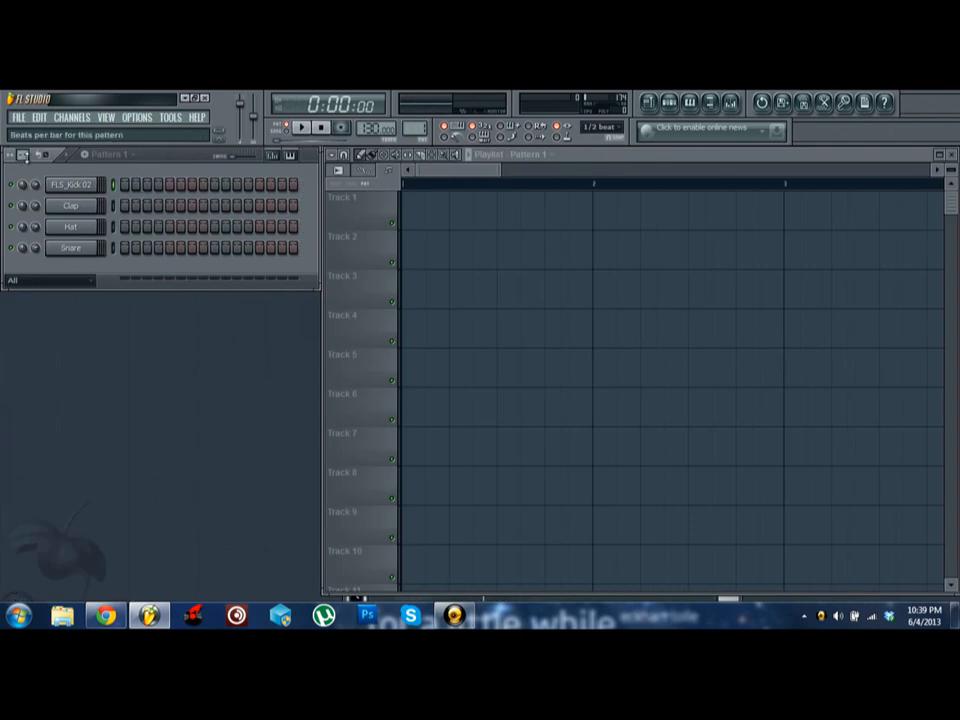
Step: Raise the pattern's beats per bar to extend the step grid, and bring it back to 16 steps
mouse_move(24, 155)
mouse_down()
mouse_move(24, 141)
mouse_move(23, 153)
mouse_up()
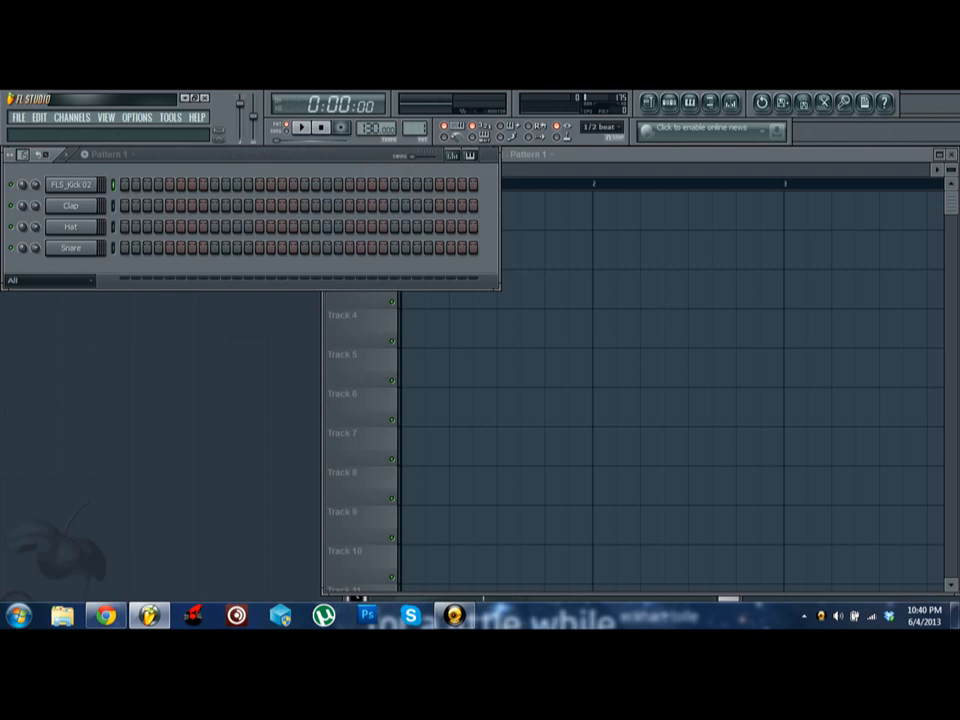
drag(23, 153, 22, 150)
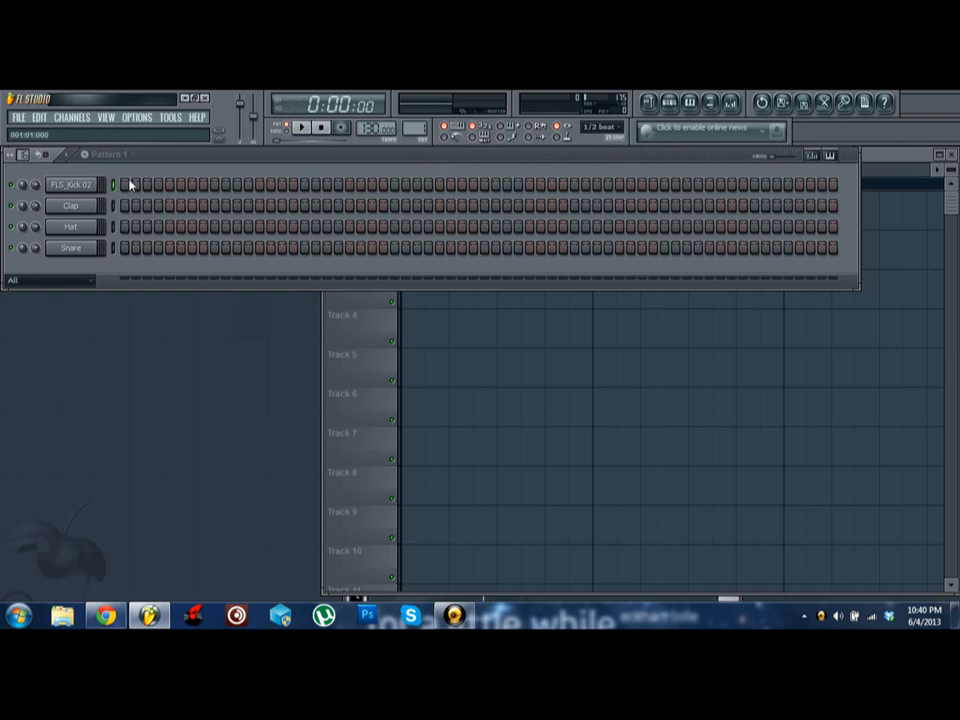
drag(129, 183, 142, 184)
click(22, 155)
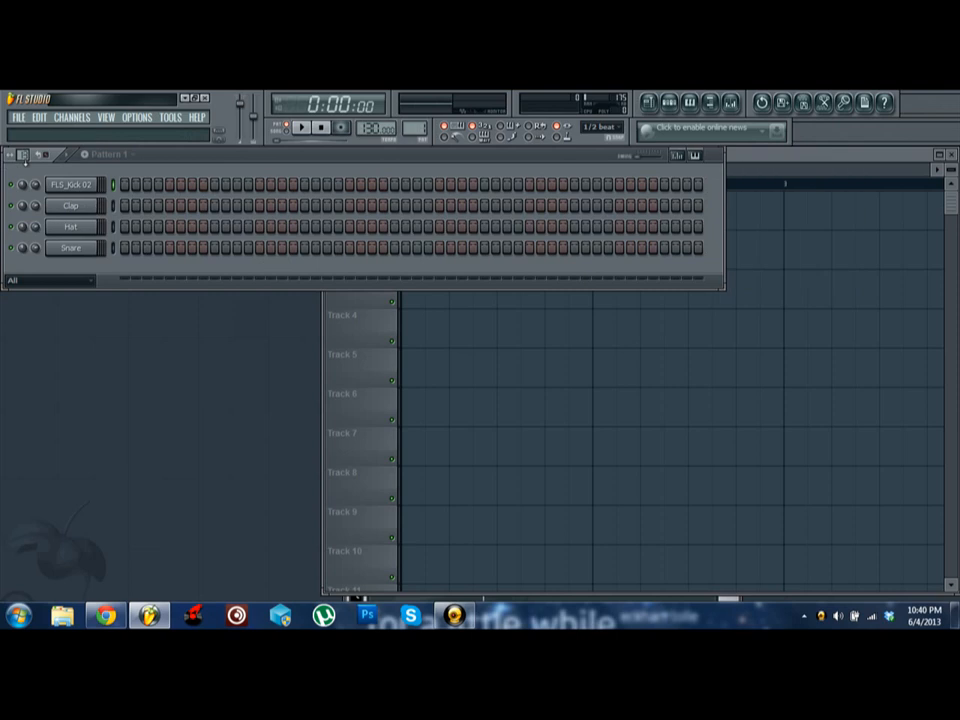
click(22, 155)
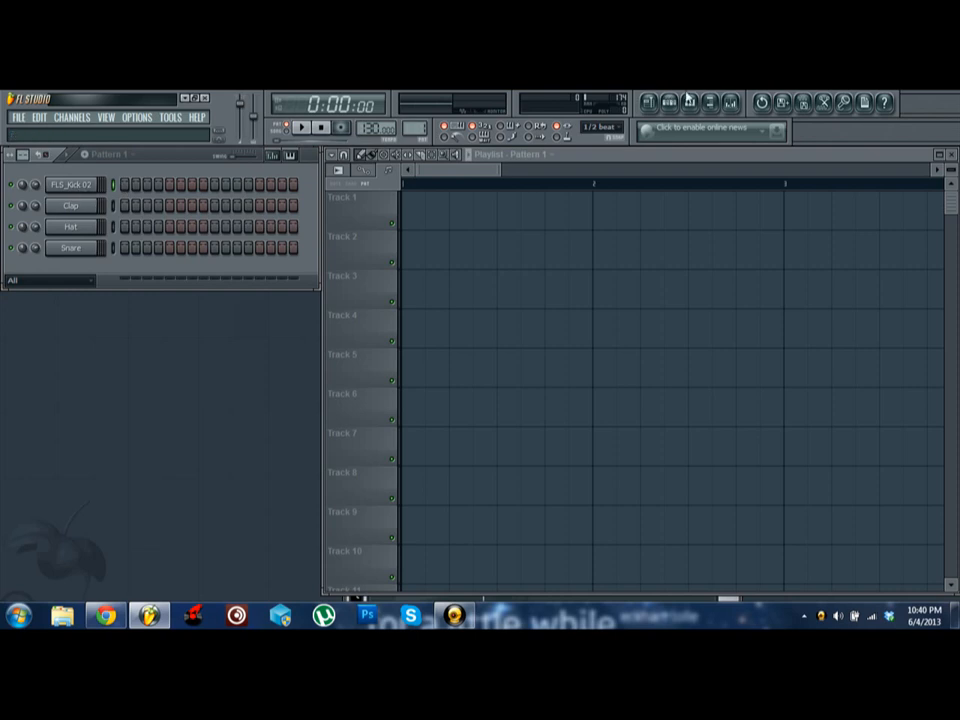
Step: Open the mixer and widen its window to show more insert tracks
click(738, 109)
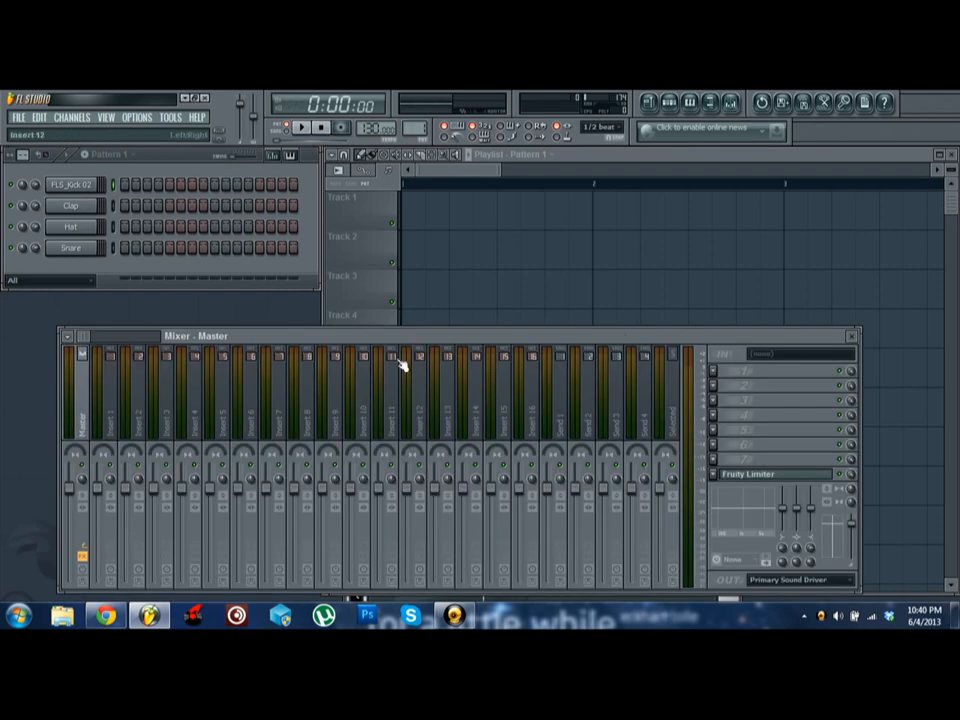
drag(58, 410, 4, 407)
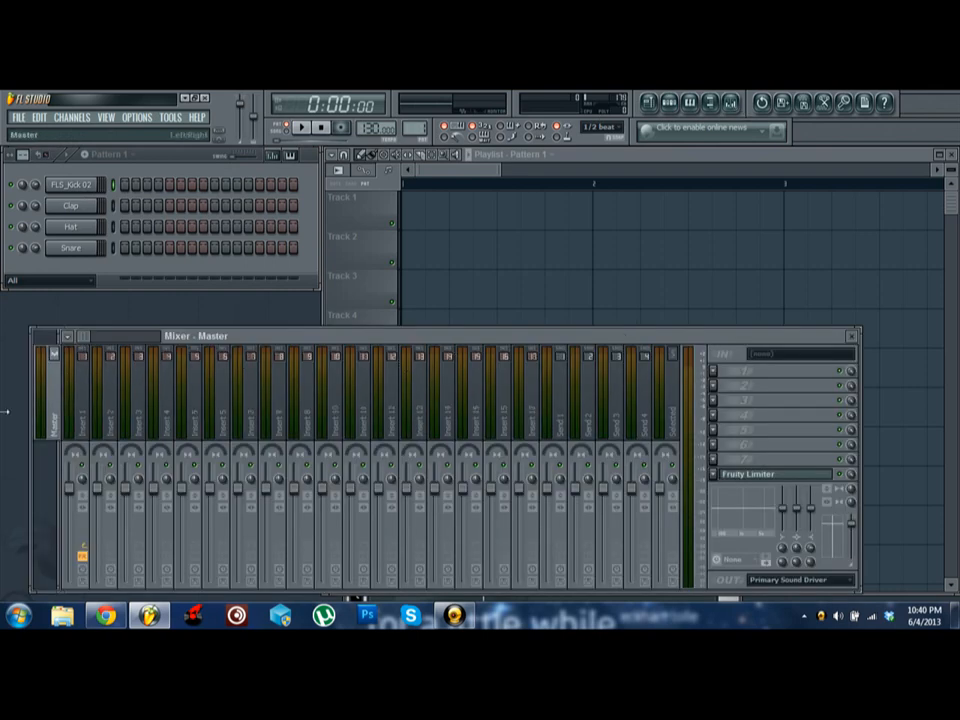
Step: Widen the mixer window until Insert 21 is visible, removing the stray pattern clips placed on Track 6
click(890, 418)
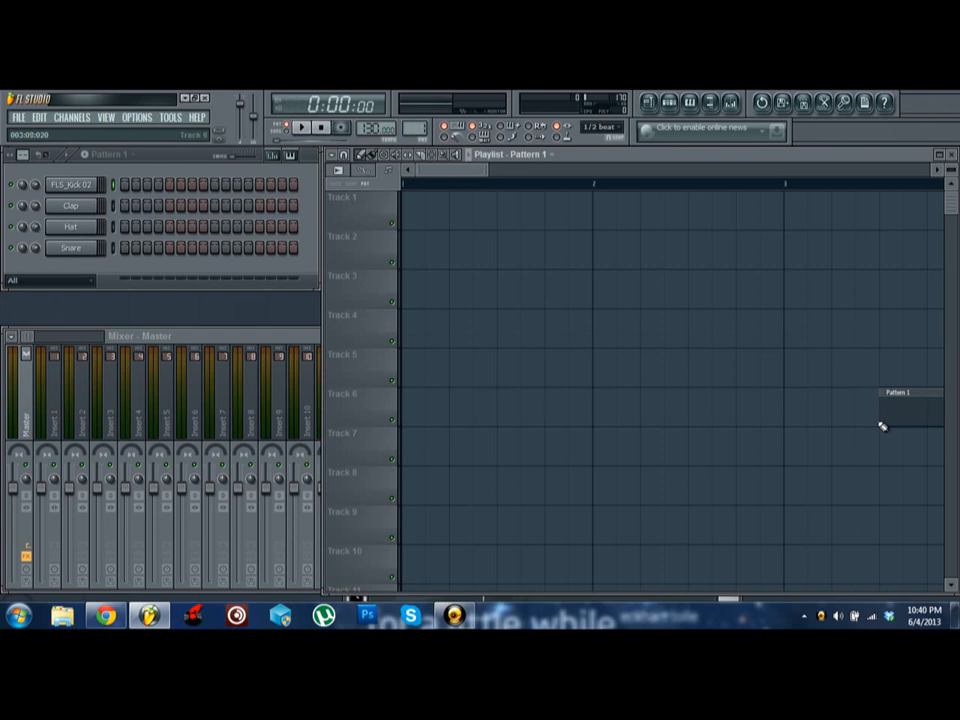
right_click(881, 418)
click(316, 375)
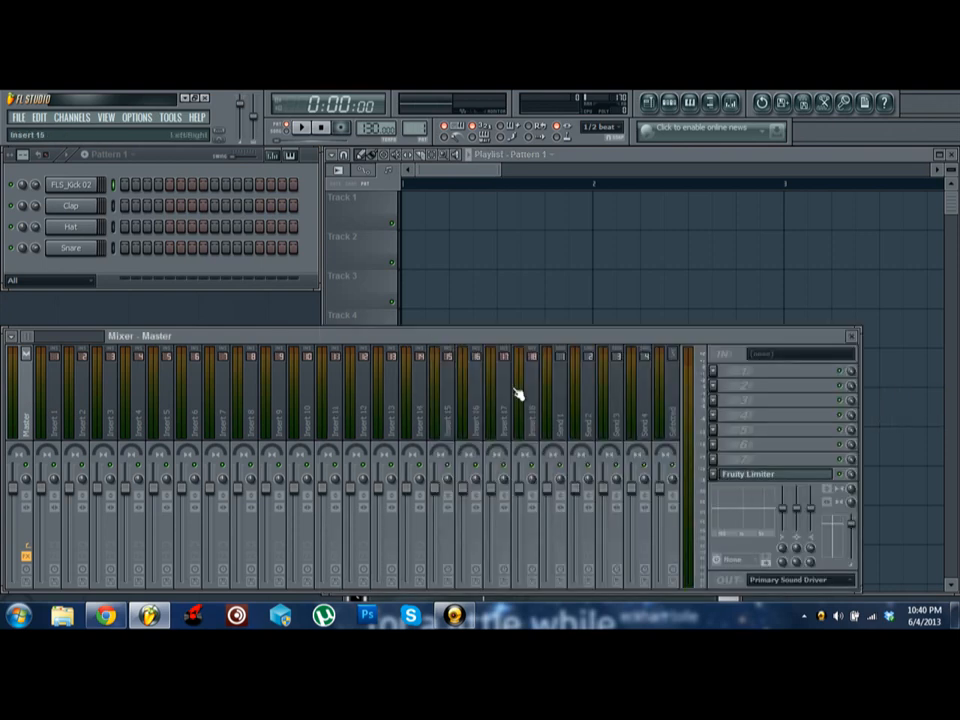
drag(866, 421, 902, 432)
right_click(905, 425)
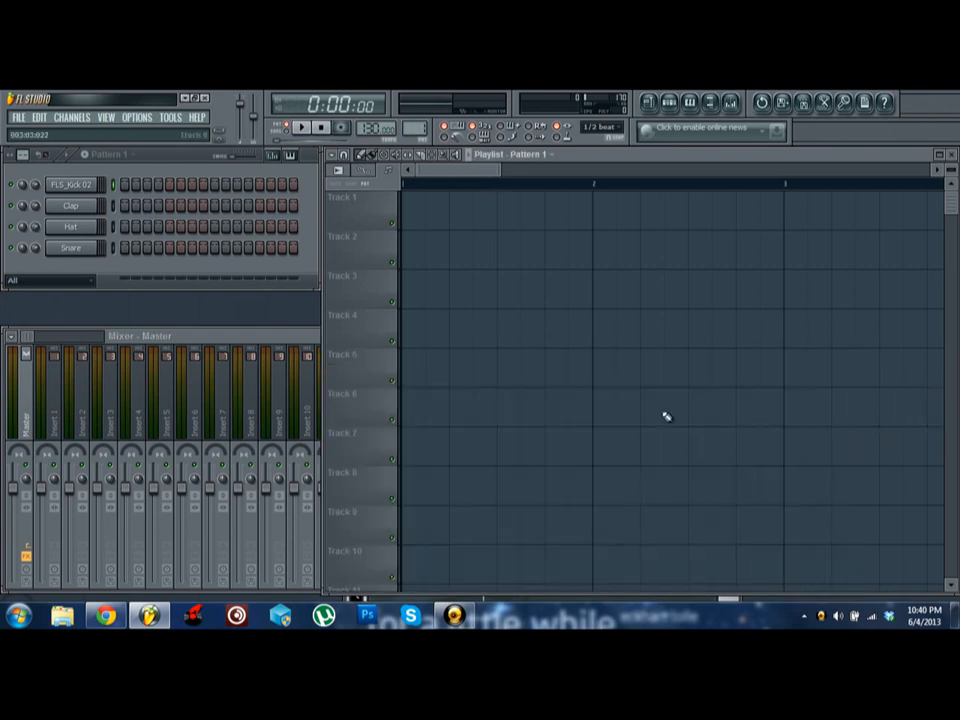
click(276, 335)
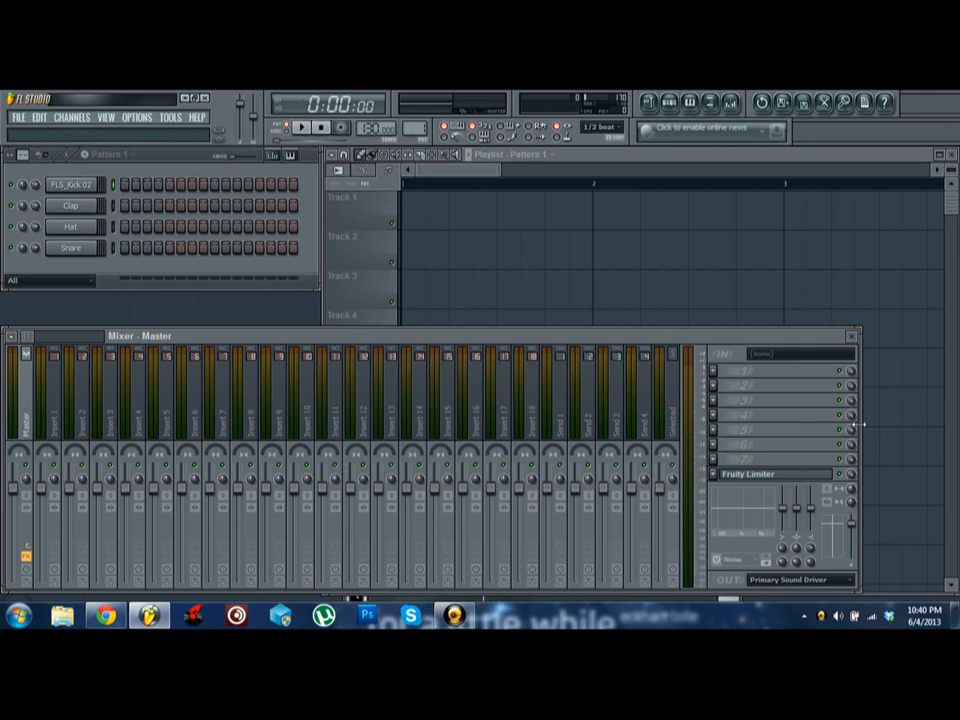
drag(860, 432, 940, 437)
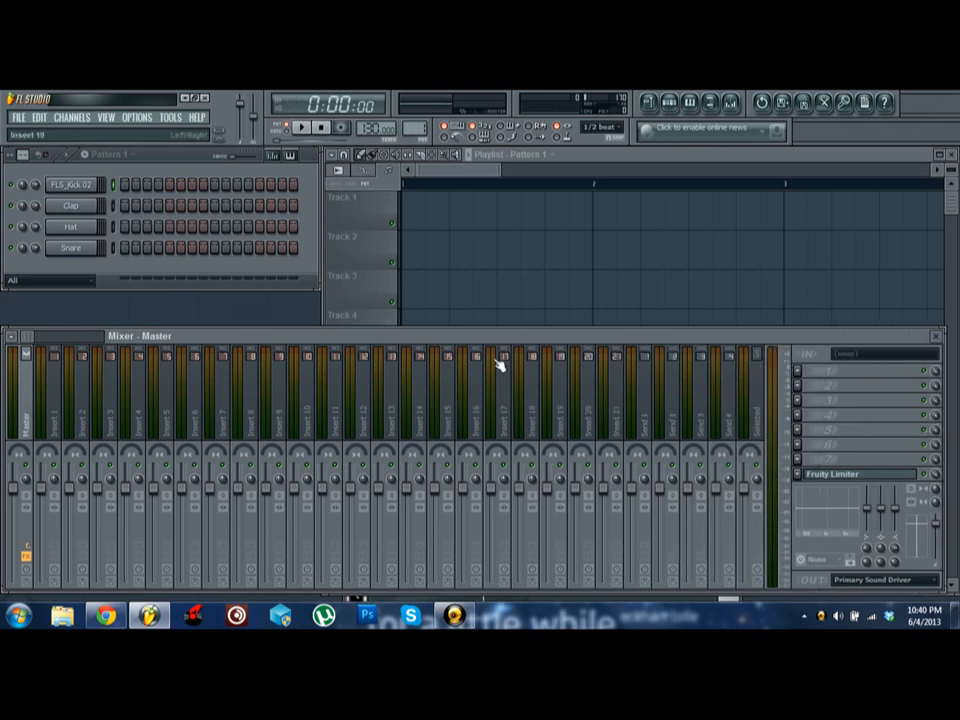
Step: Open the channel settings of FLS_Kick 02 and move the window clear of the step sequencer
click(74, 186)
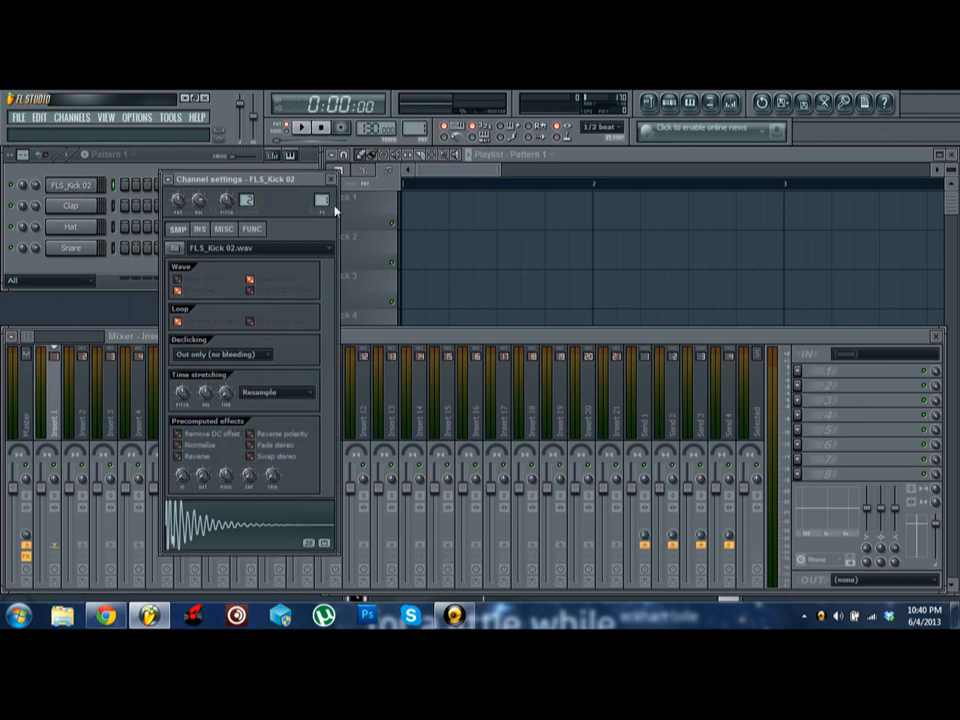
click(76, 187)
click(76, 187)
drag(323, 182, 345, 177)
drag(474, 151, 490, 169)
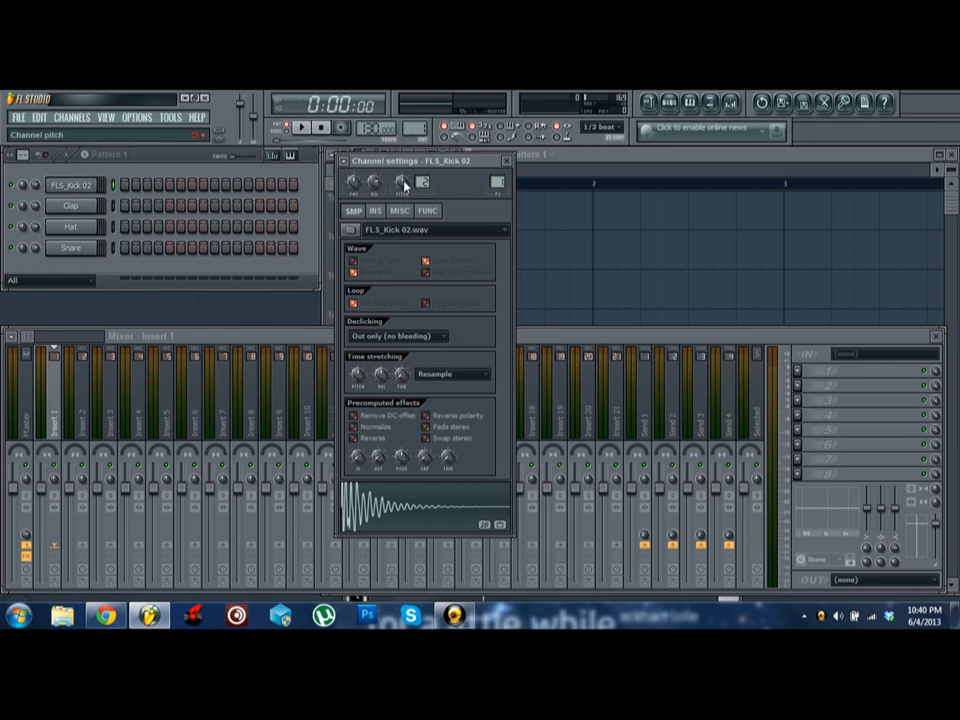
Step: Audition the kick sample while raising the channel's pitch and its pitch knob range
key(q)
key(q)
key(q)
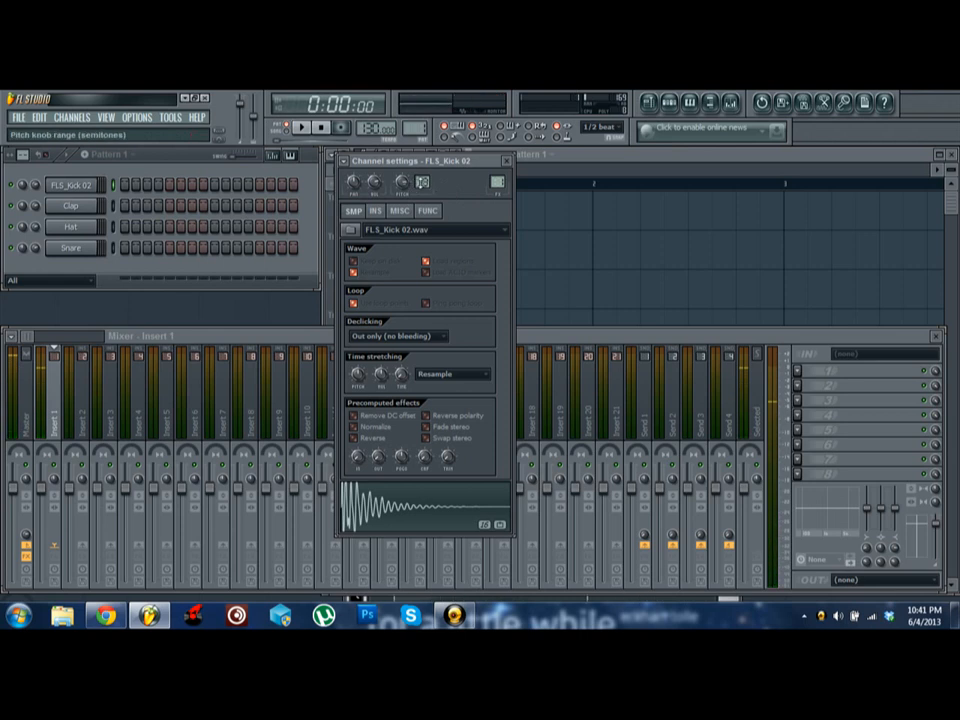
key(q)
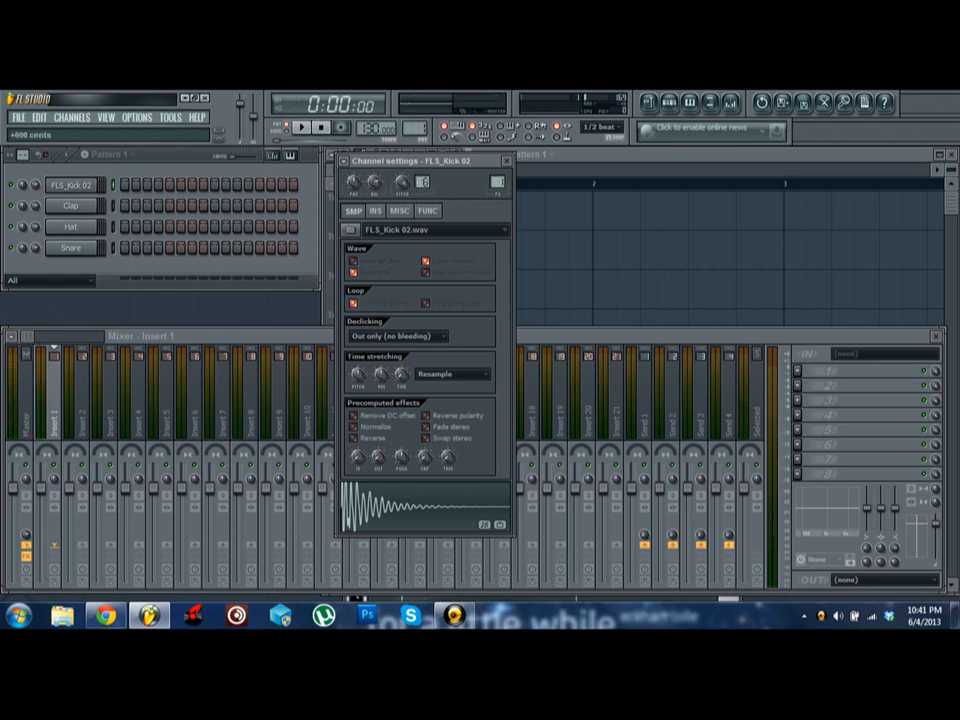
key(q)
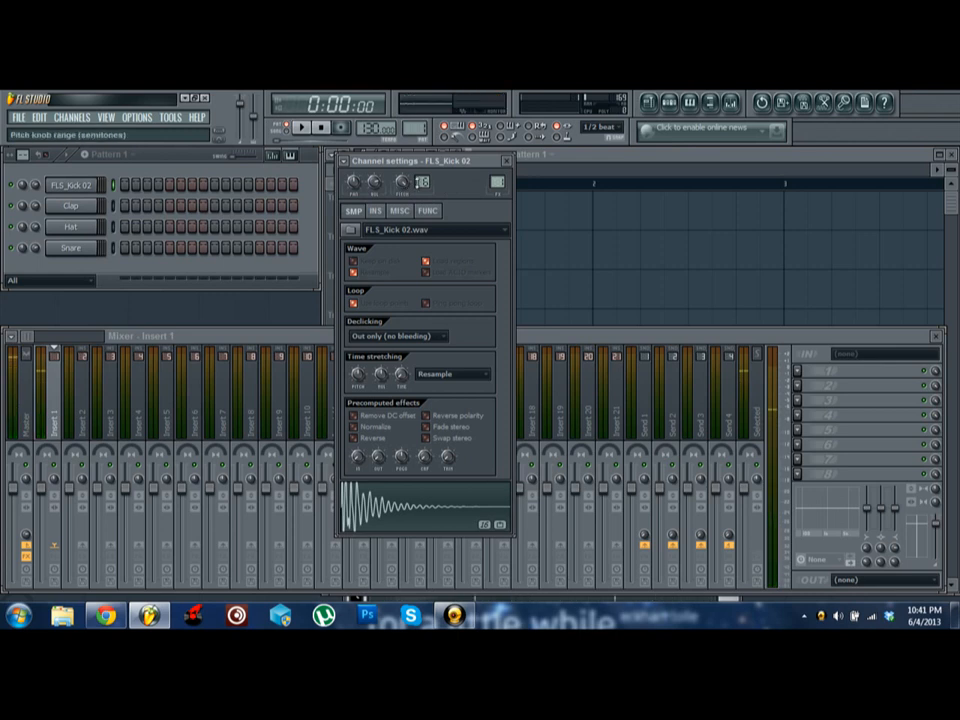
Step: Reset the kick channel's pitch and pitch range, and close its channel settings
right_click(421, 185)
right_click(404, 182)
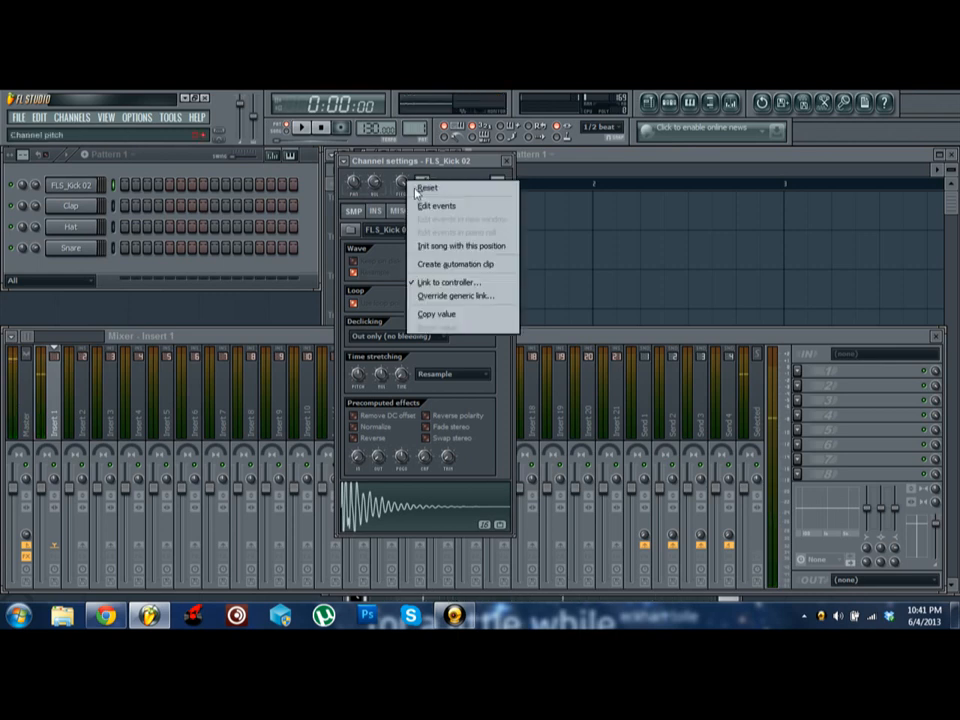
click(450, 190)
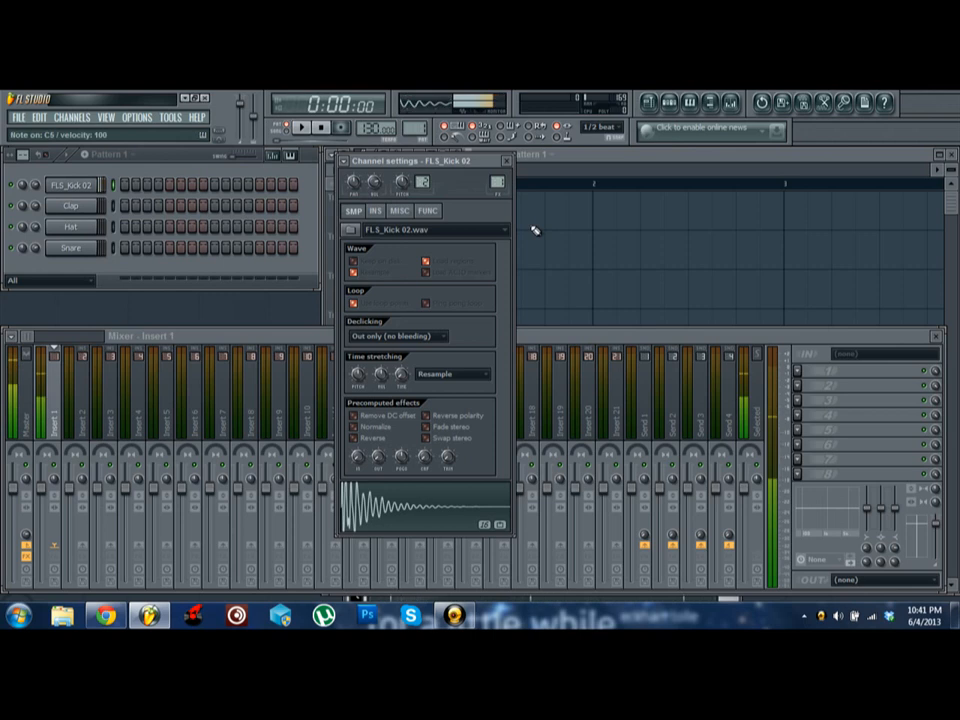
click(511, 168)
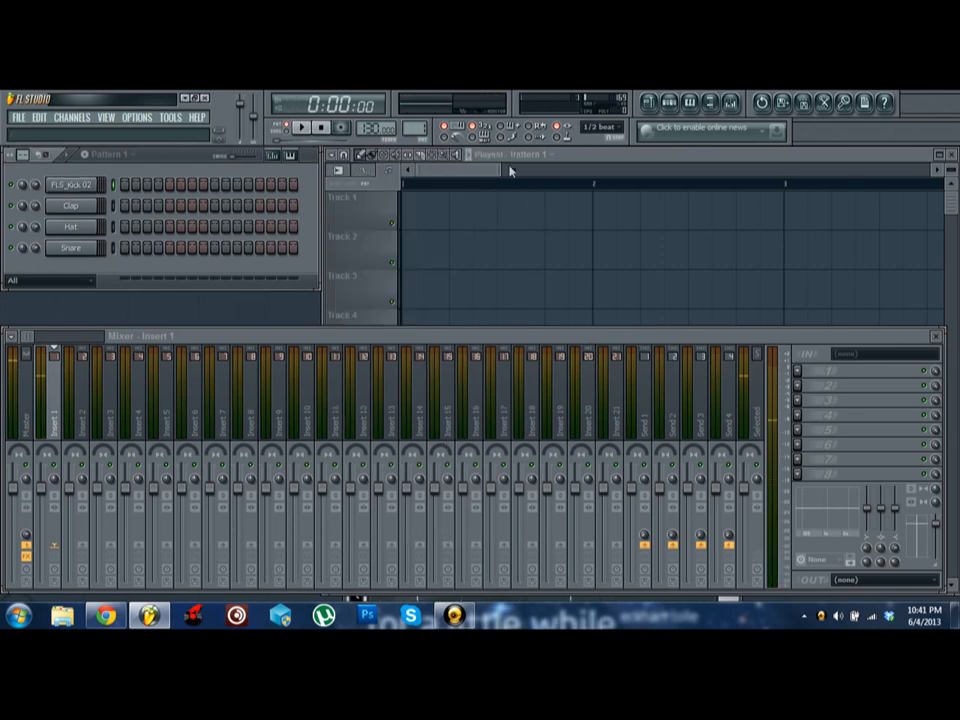
Step: Open the piano roll for FLS_Kick 02 and play the sample at various low and high notes
click(700, 102)
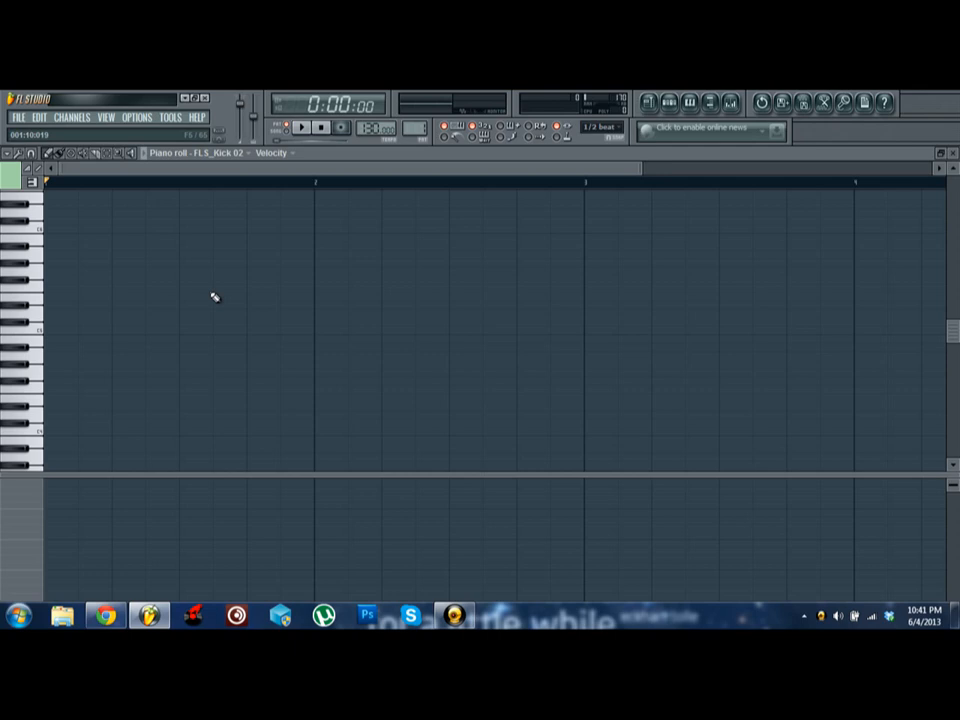
key(q)
key(n)
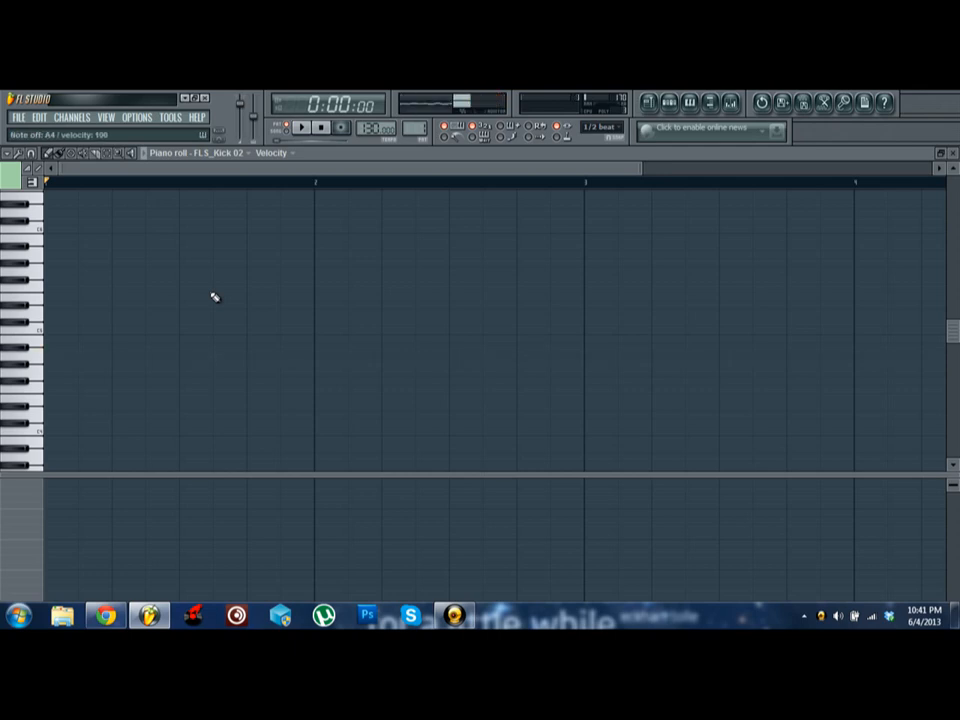
key(w)
key(o)
key(i)
key(n)
key(q)
key(m)
key(z)
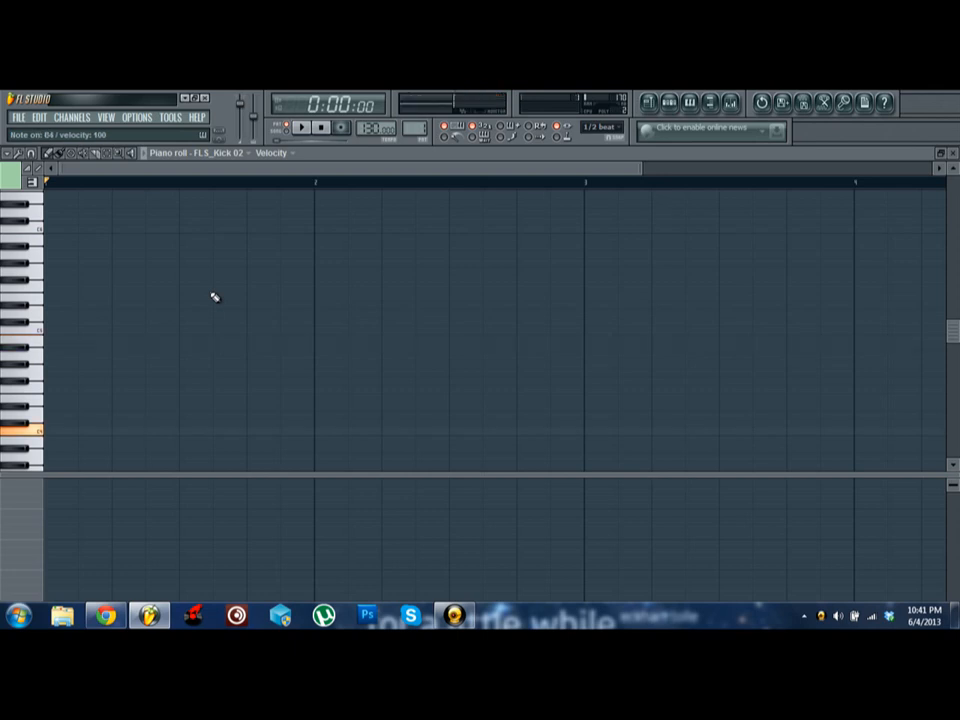
Step: Compare the kick sample's sound between C4 and C5, and close the piano roll
key(q)
key(z)
key(q)
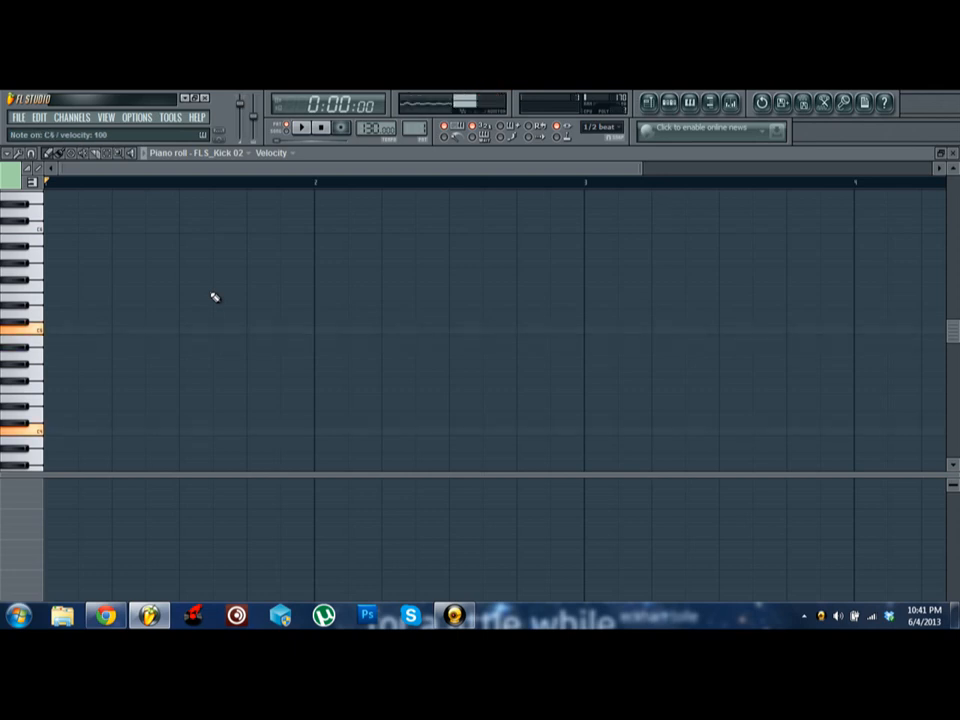
key(q)
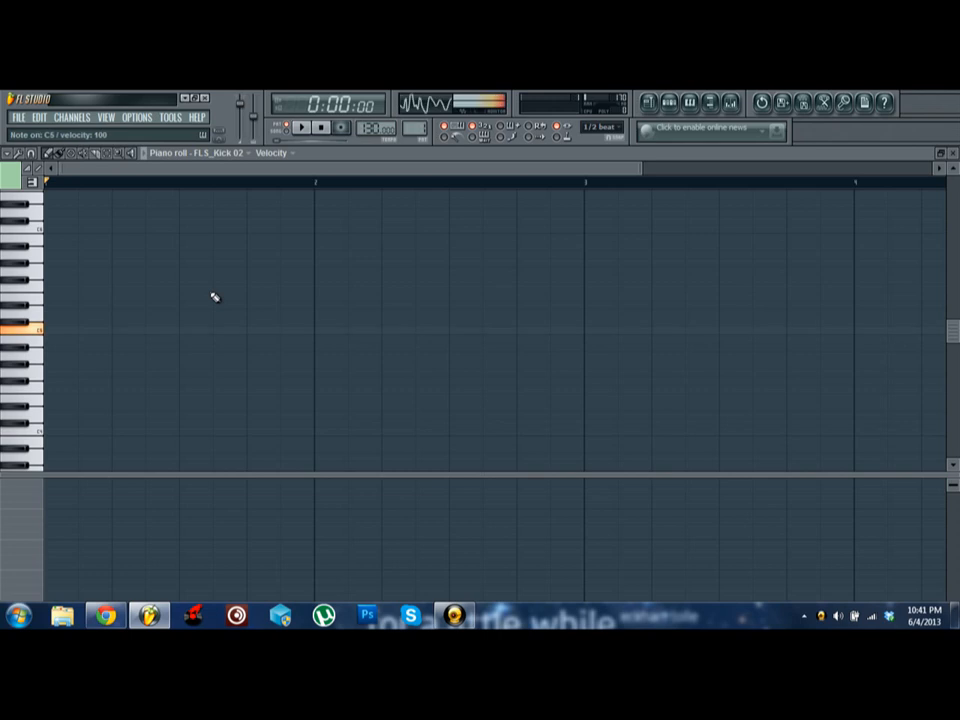
key(z)
key(q)
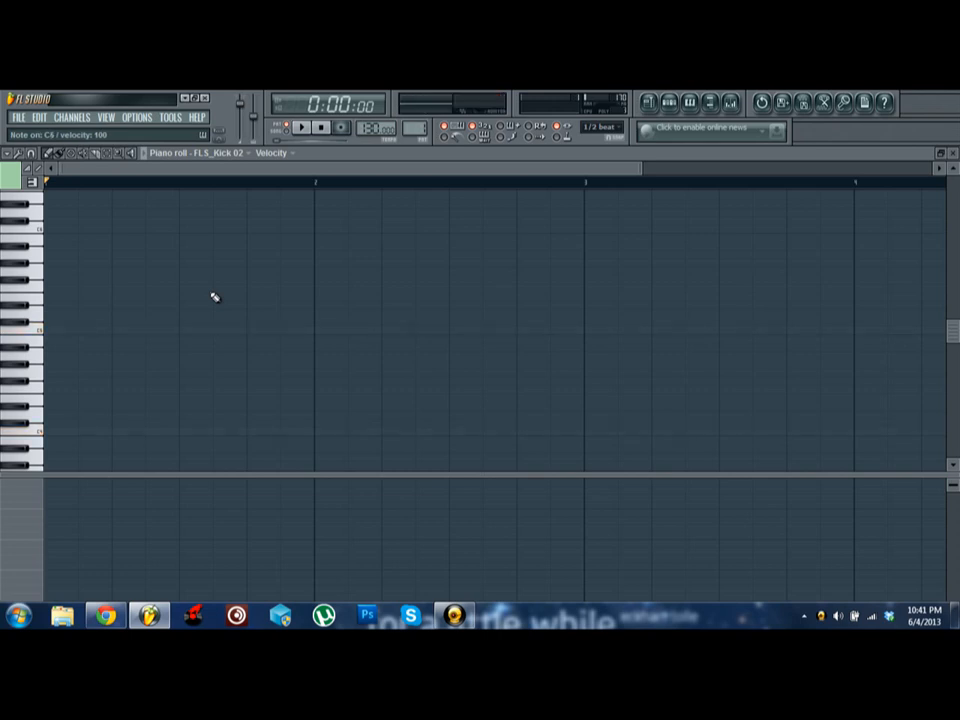
key(q)
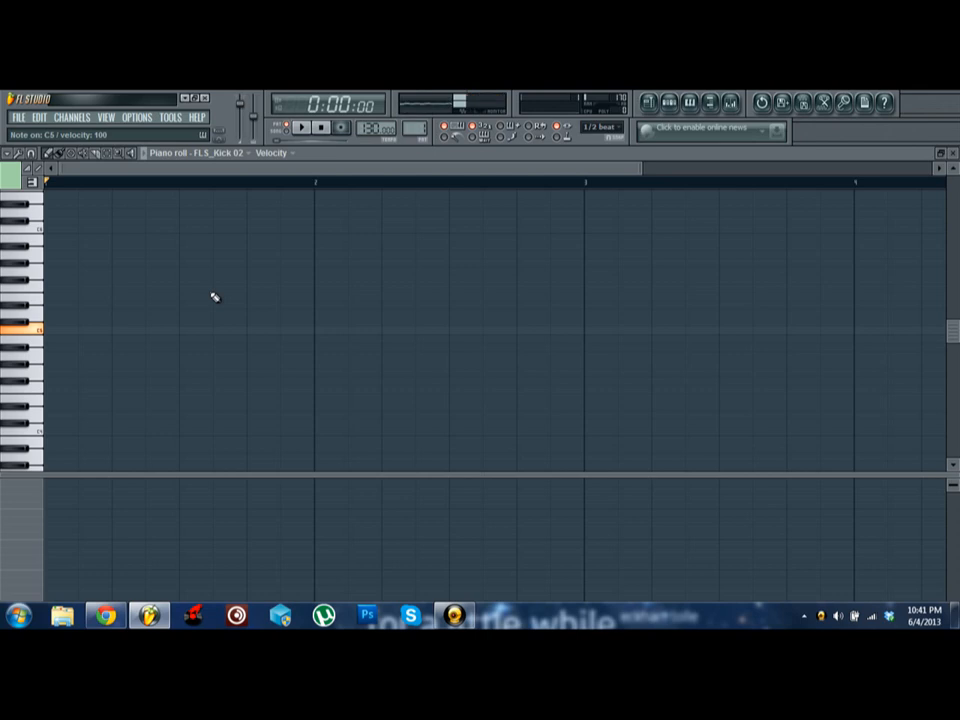
key(q)
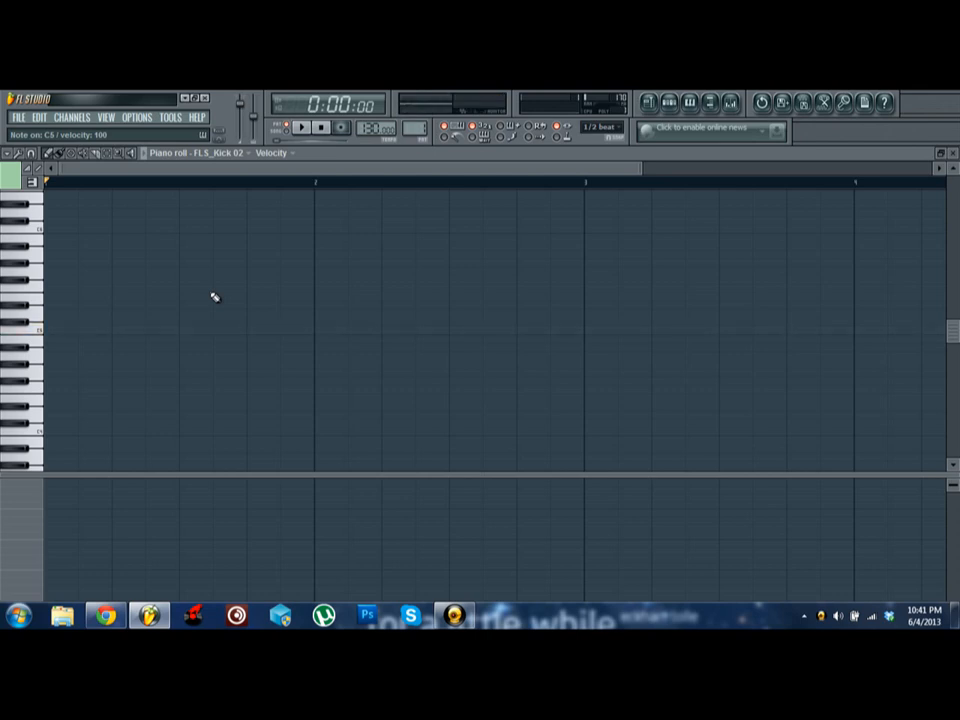
key(z)
key(q)
key(q)
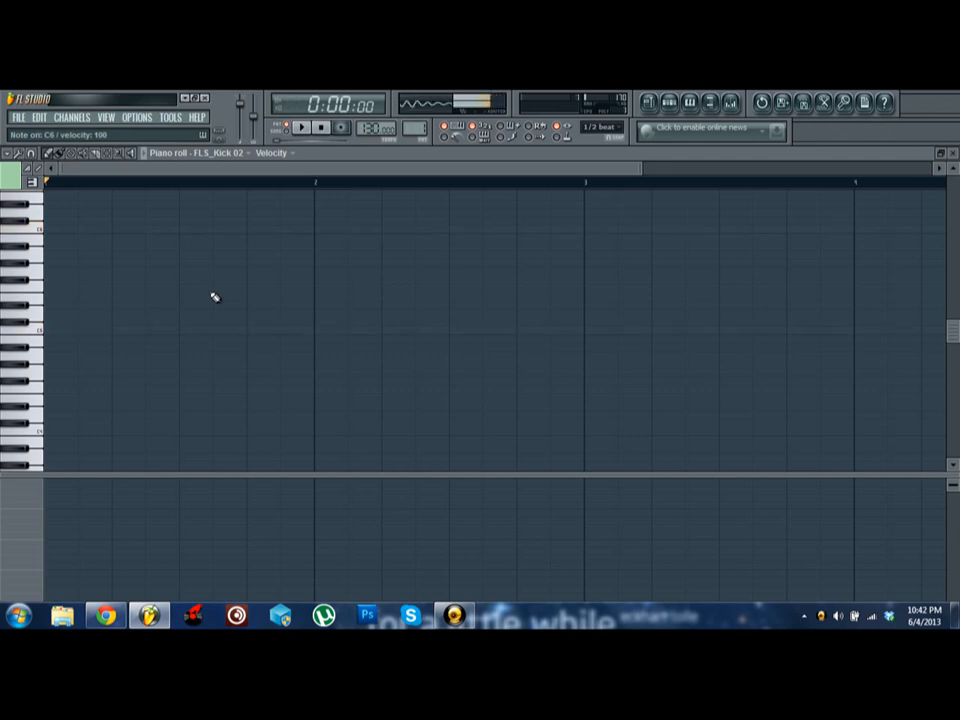
key(z)
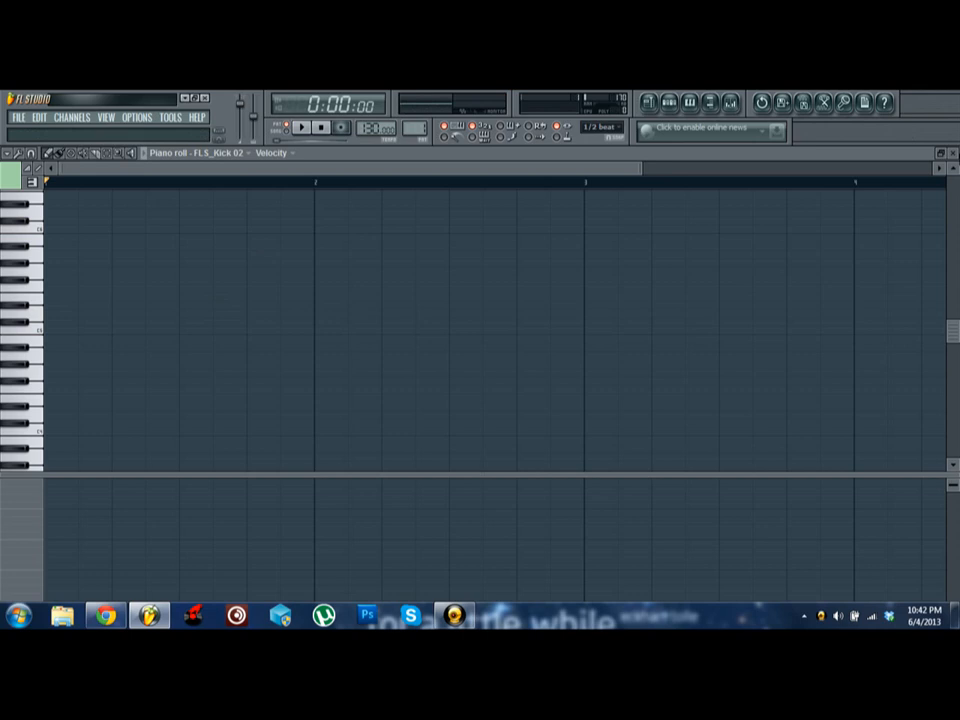
click(951, 152)
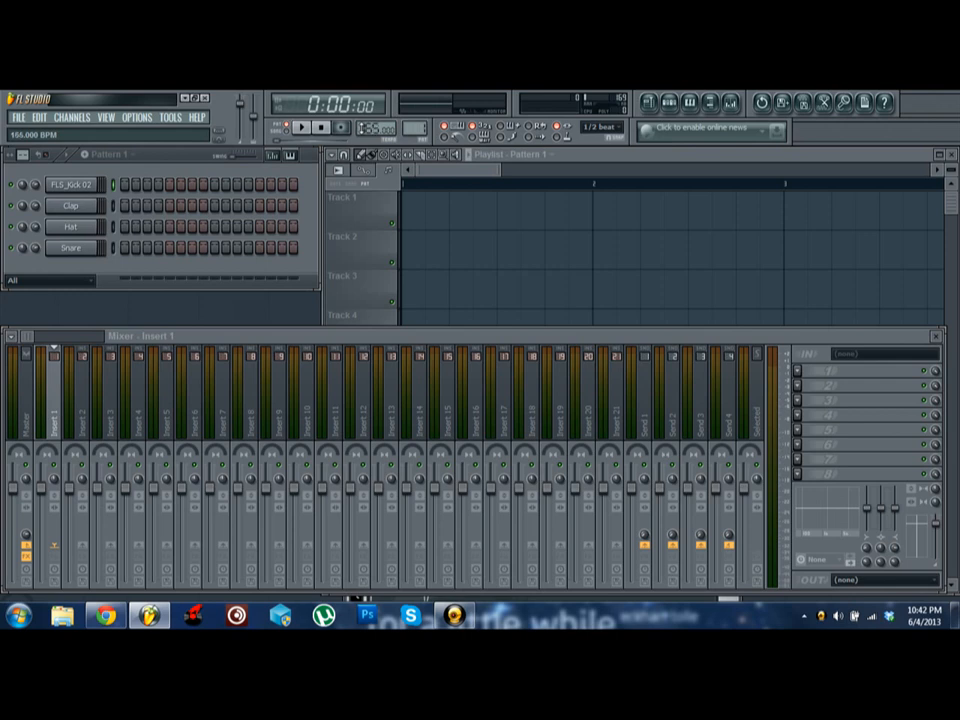
Step: Try different tempos, and set the project tempo to the 140 BPM preset
drag(370, 135, 369, 131)
drag(375, 129, 375, 125)
right_click(372, 131)
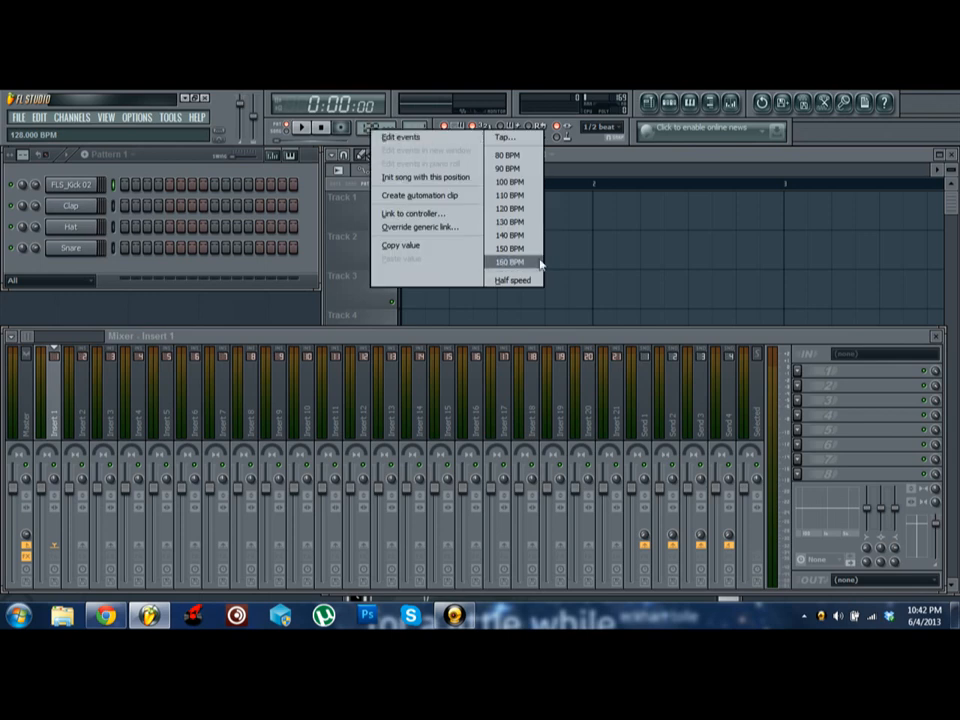
click(512, 235)
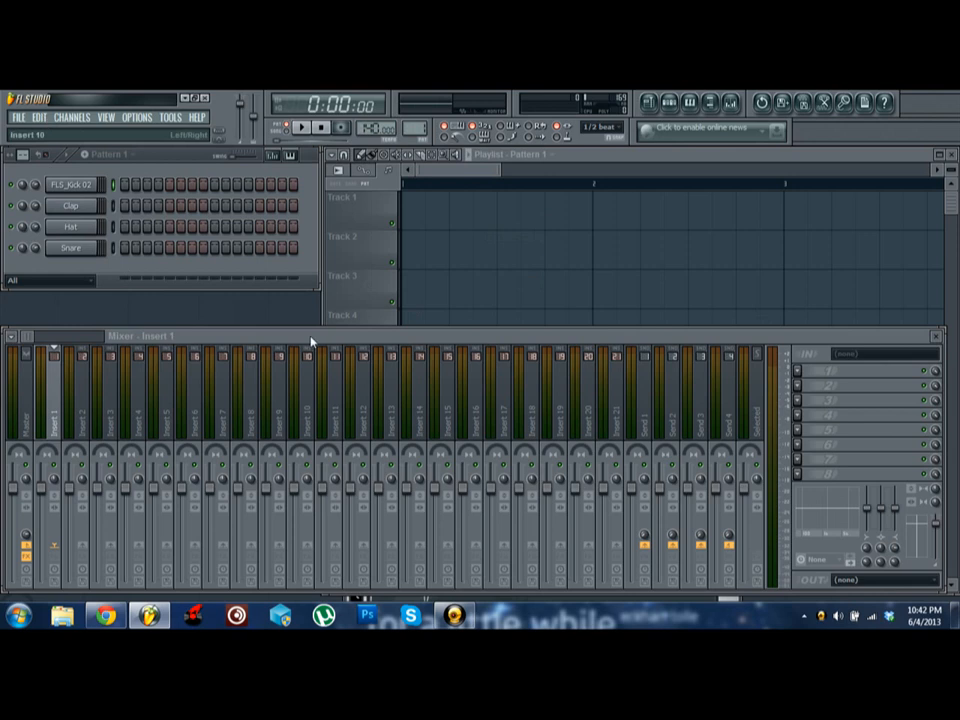
Step: Check the target mixer tracks of the Kick, Clap, Hat and Snare channels in their settings, and close the window
click(70, 186)
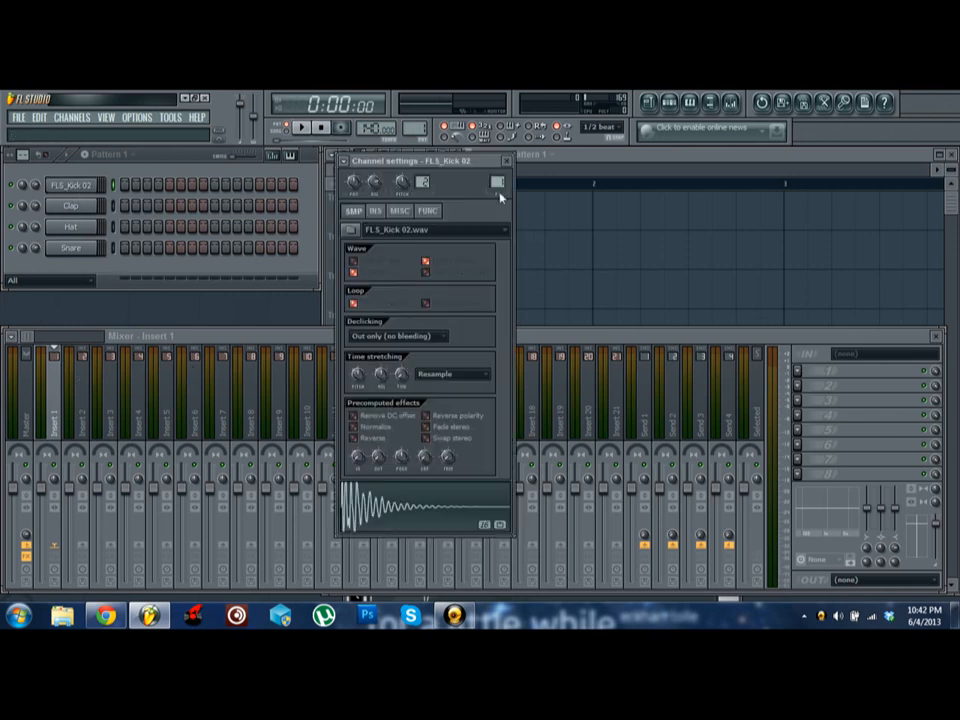
click(60, 403)
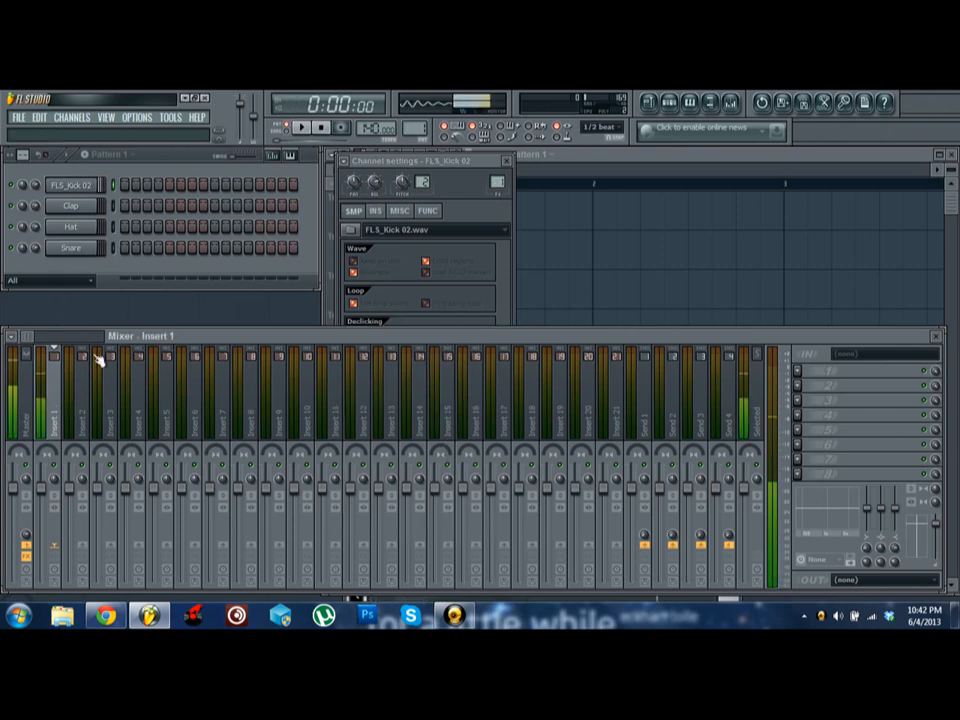
click(90, 212)
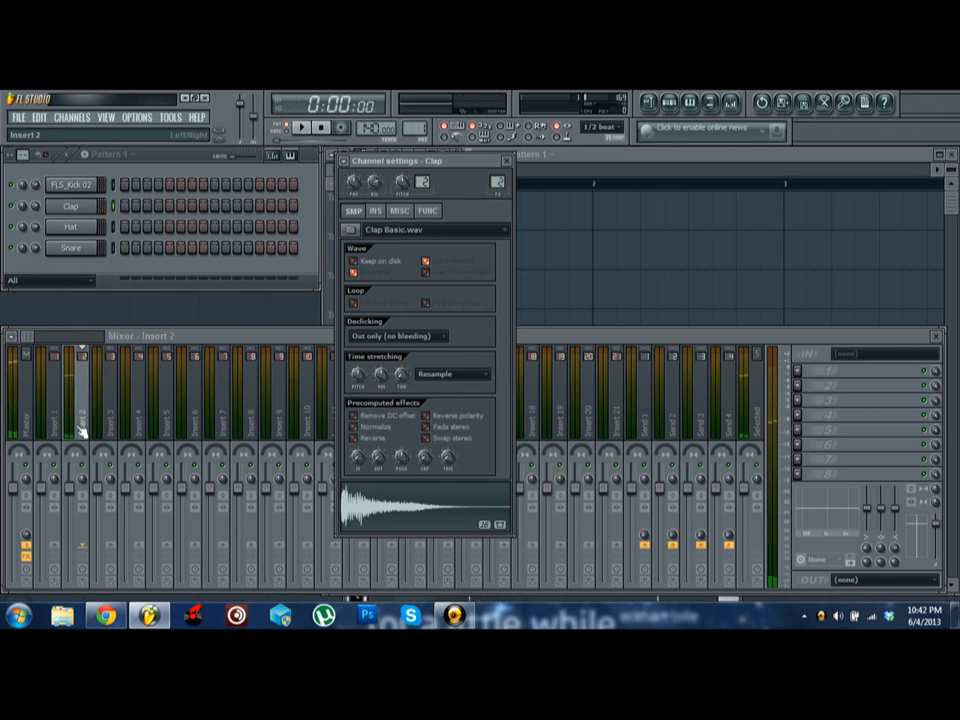
click(90, 227)
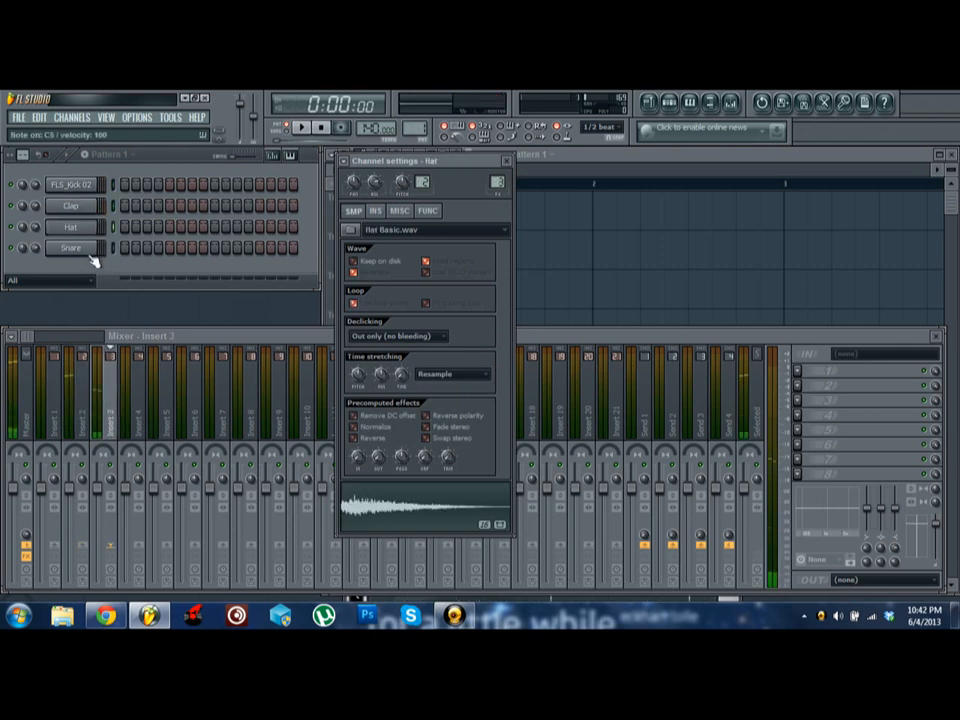
click(90, 253)
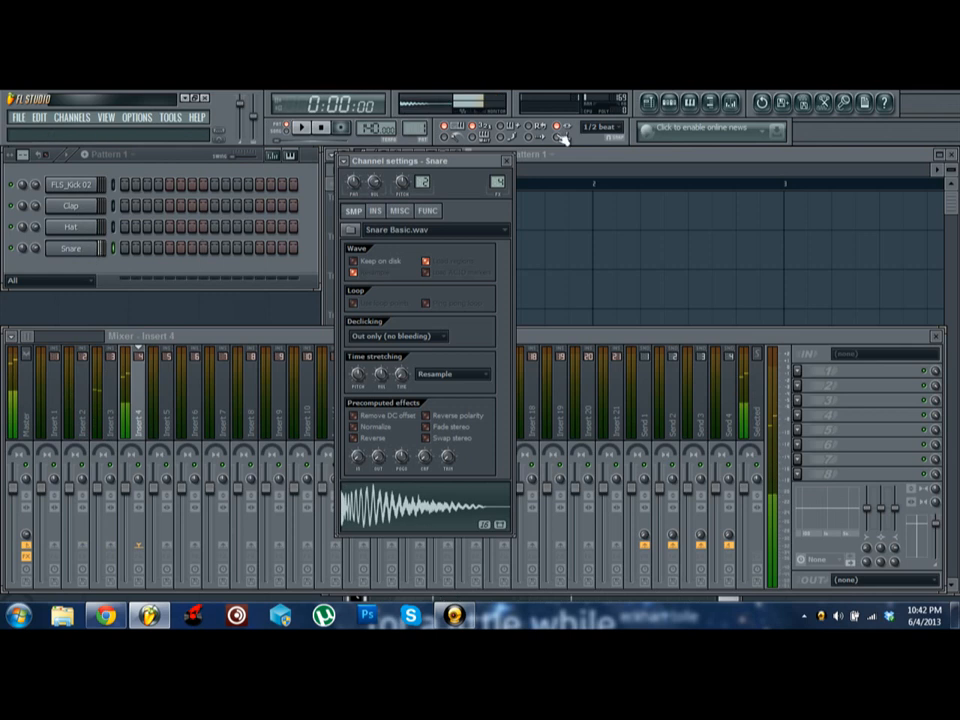
click(507, 161)
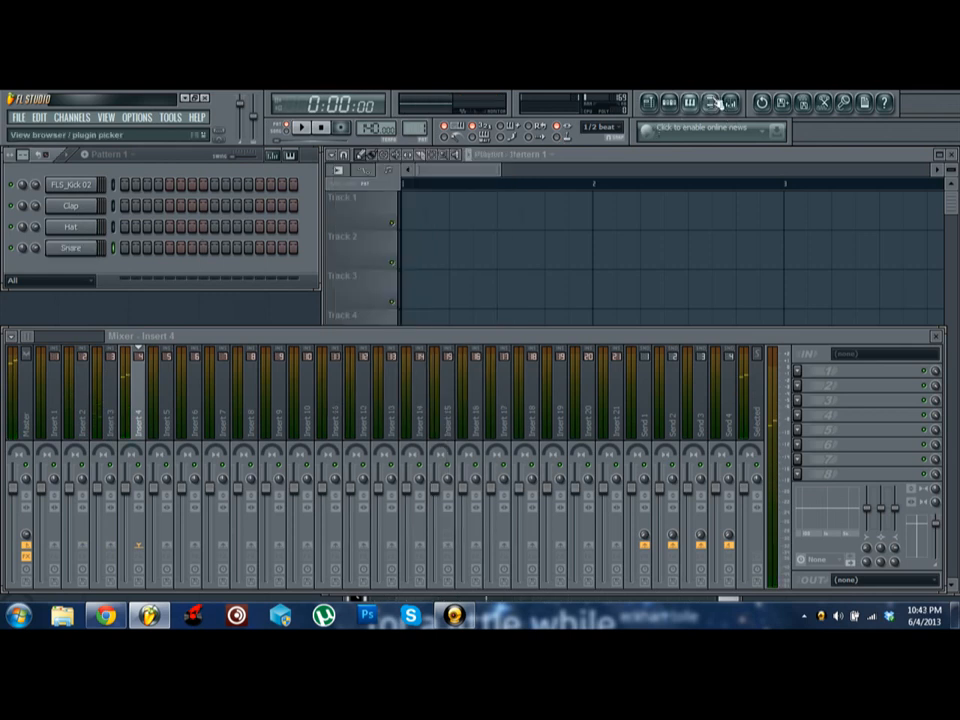
Step: Add the FLS_Hatop 07 sample from the browser as a new channel below Snare, and close the browser
click(719, 104)
click(70, 293)
drag(90, 407, 220, 280)
click(124, 153)
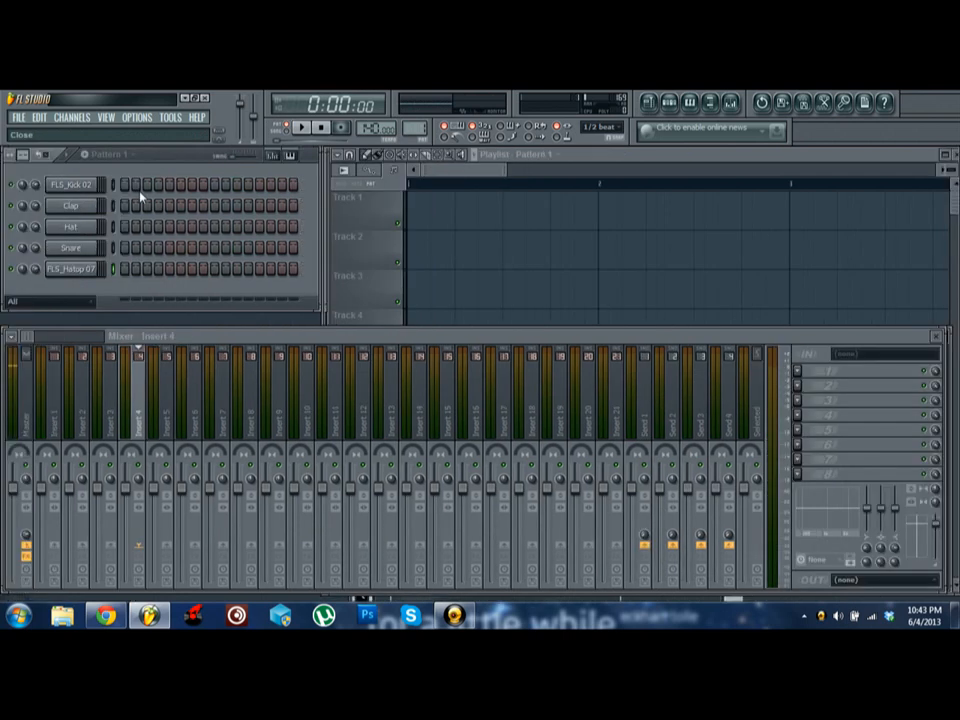
Step: Route the FLS_Hatop 07 channel to mixer track 5 in its channel settings
click(176, 400)
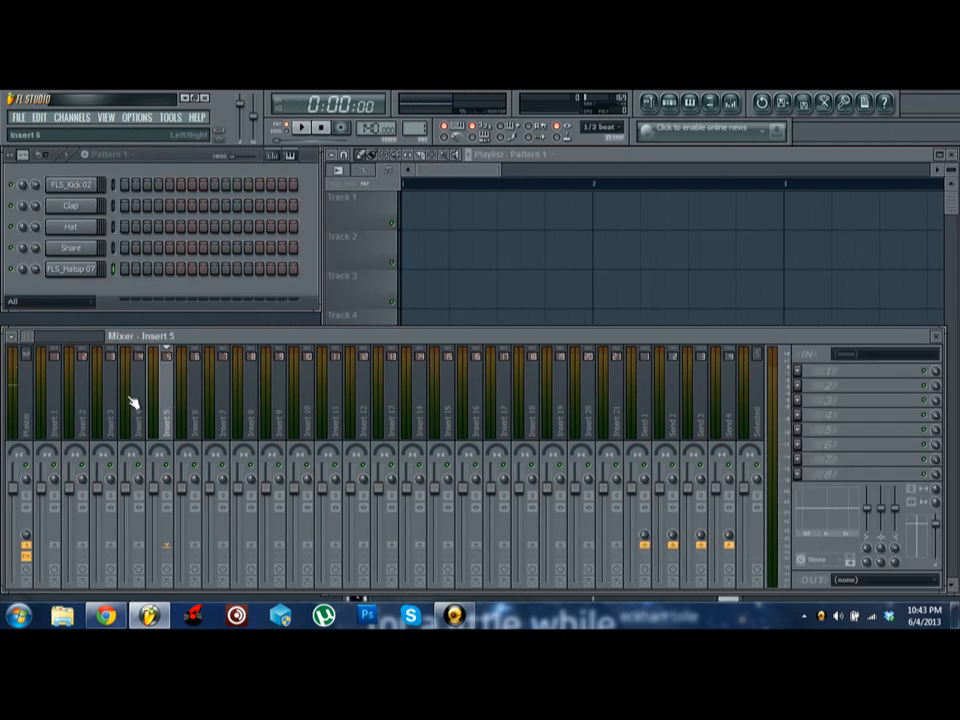
click(82, 272)
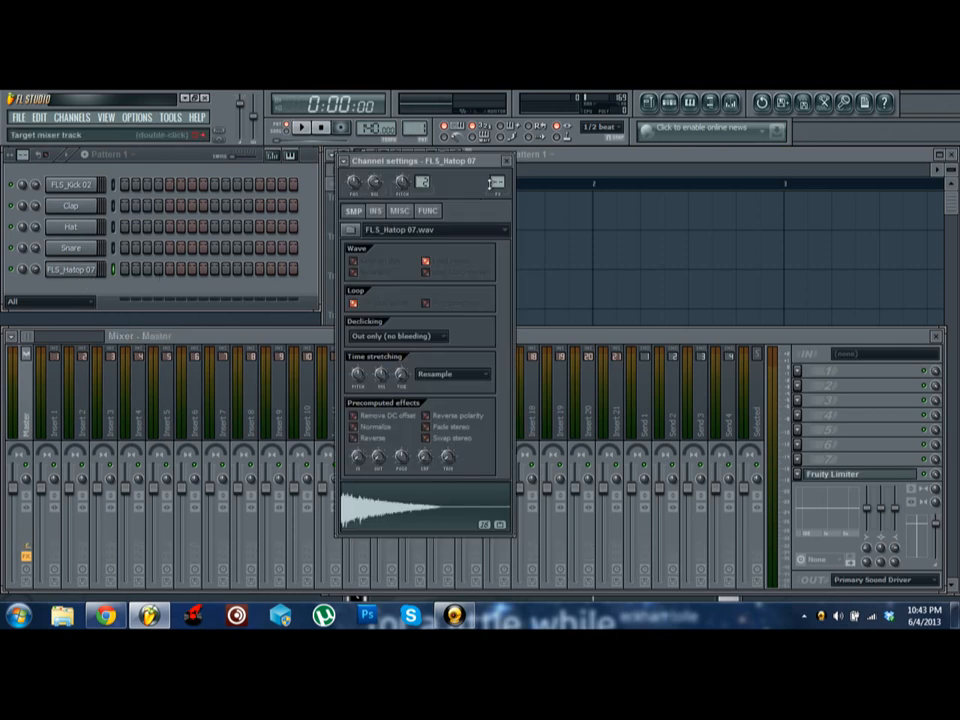
scroll(495, 183, up, 3)
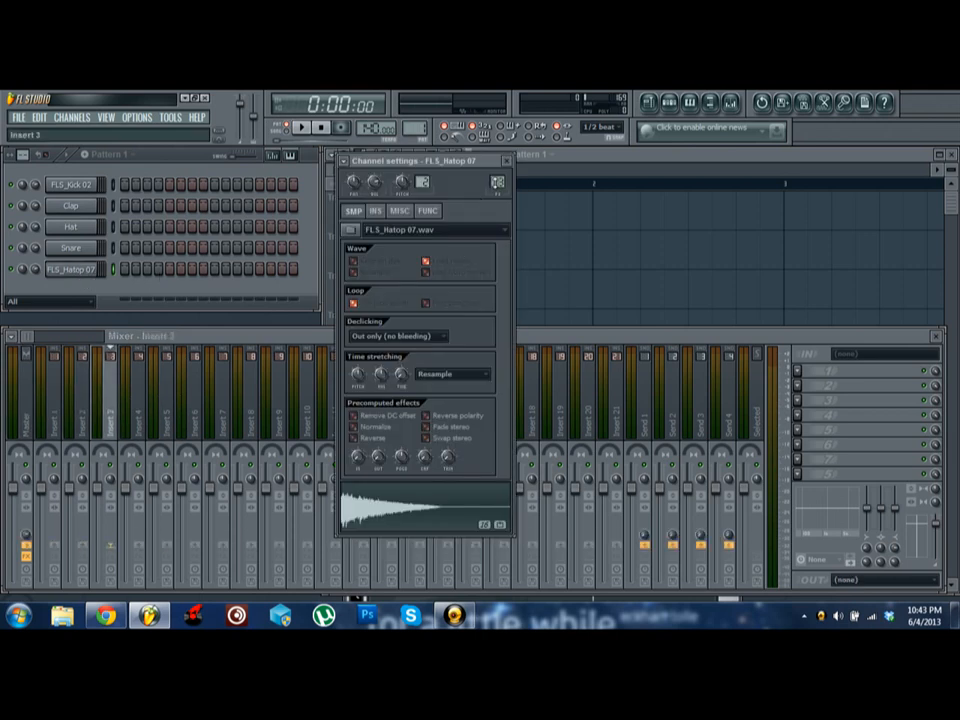
scroll(495, 183, up, 2)
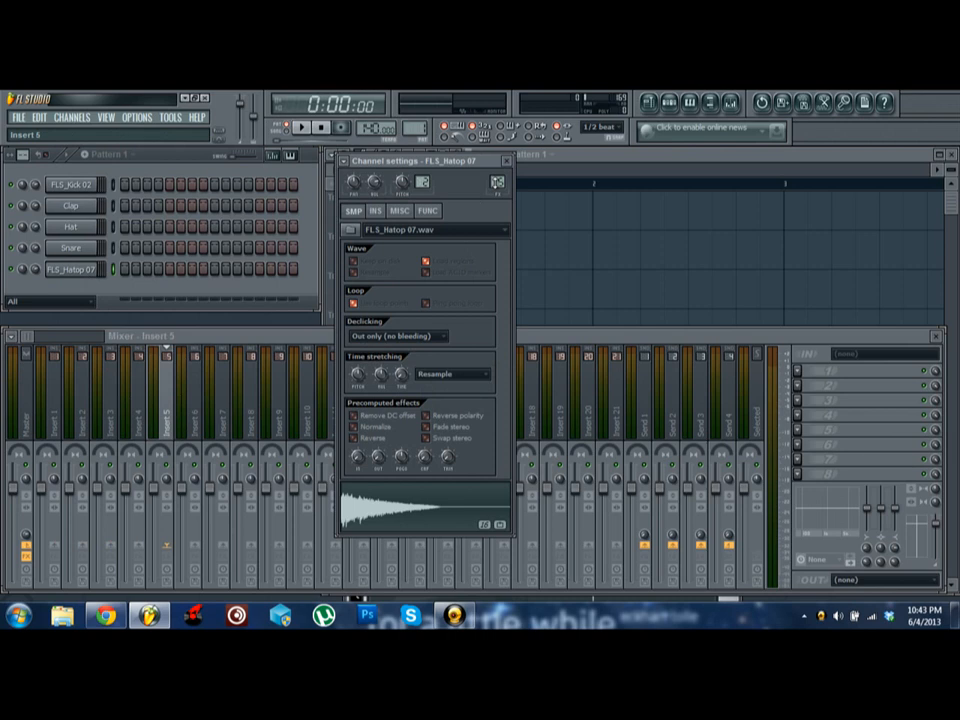
scroll(495, 183, up, 1)
scroll(495, 183, down, 1)
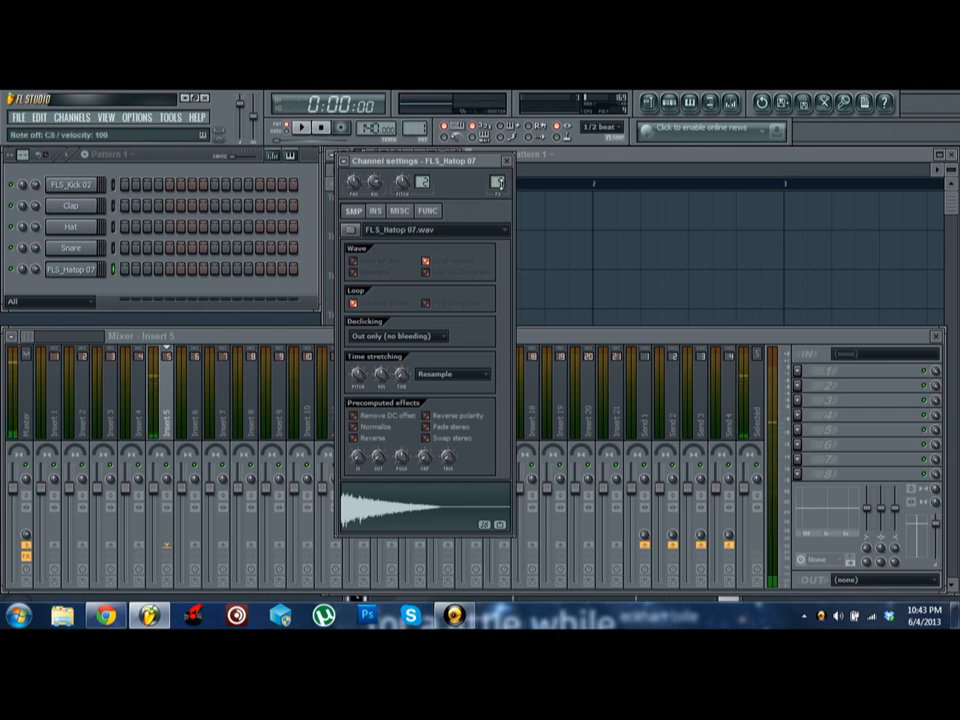
Step: Try mixer track 1 as the FLS_Hatop 07 channel's target, and set it back to the Master
right_click(498, 183)
click(519, 192)
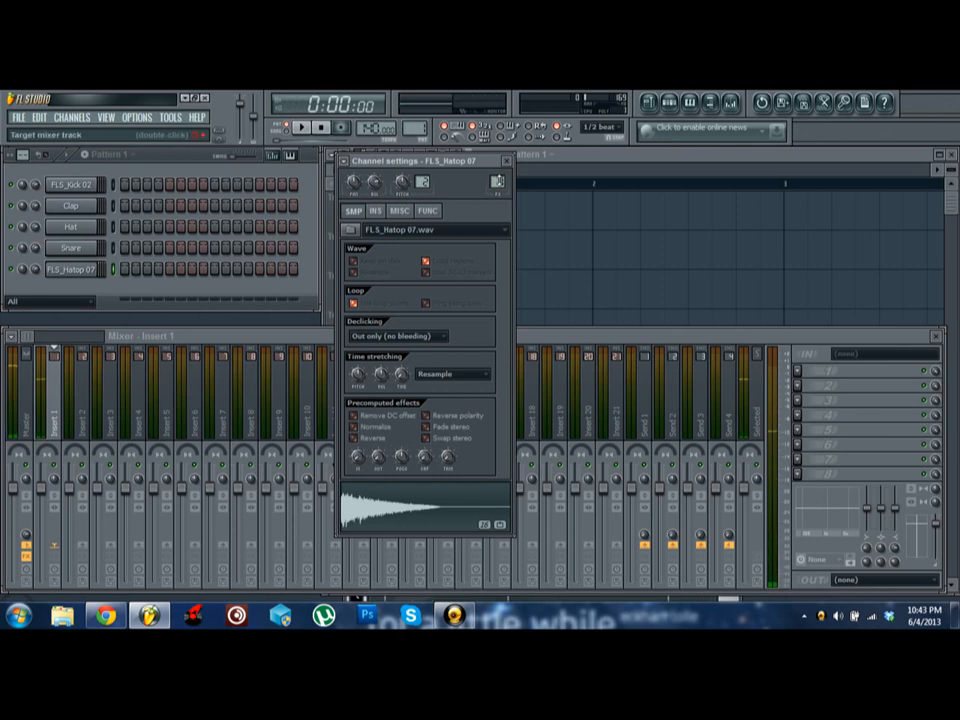
right_click(498, 183)
click(495, 188)
drag(497, 184, 488, 195)
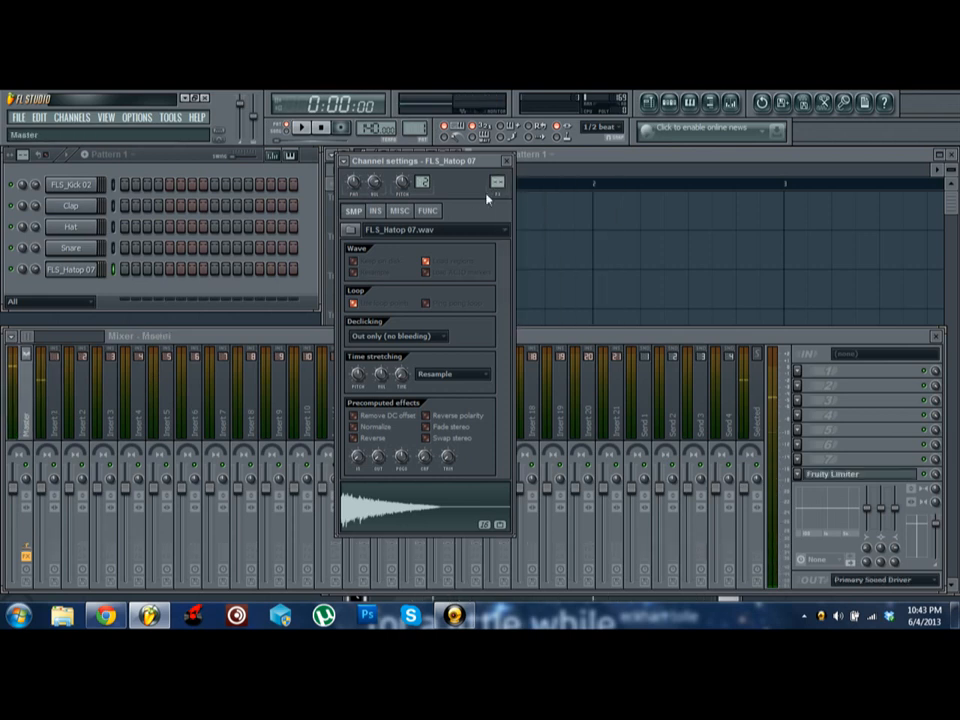
Step: Link the FLS_Hatop 07 channel to mixer track 5 so the track takes the channel's name
click(87, 274)
click(87, 274)
key(ctrl+l)
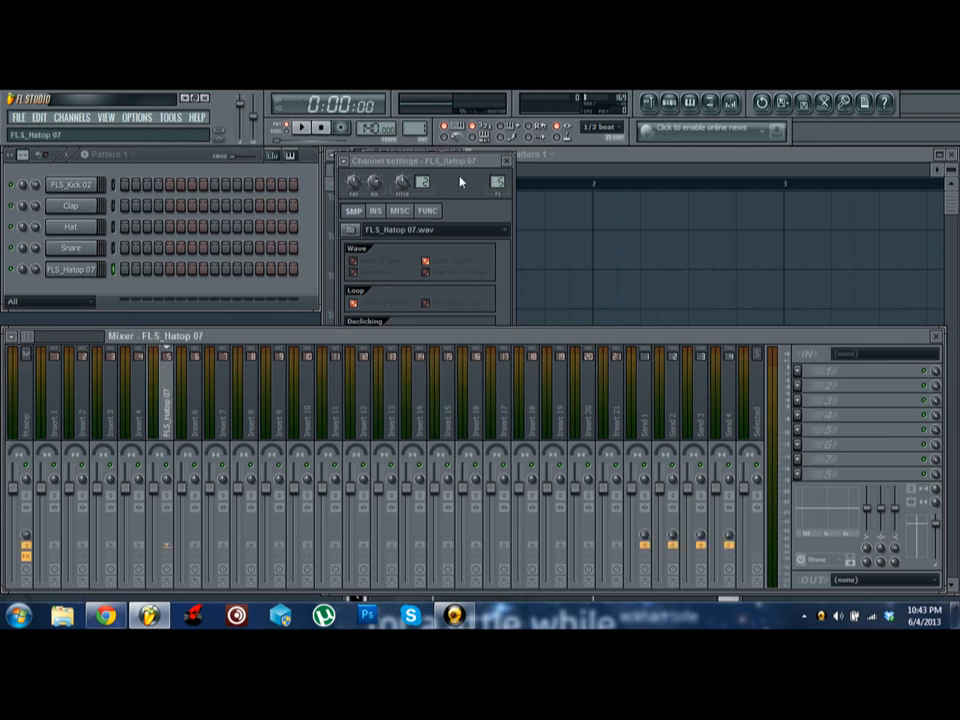
Step: Reset the name of mixer track 5 to its default, and close the channel settings and mixer
right_click(155, 408)
click(250, 456)
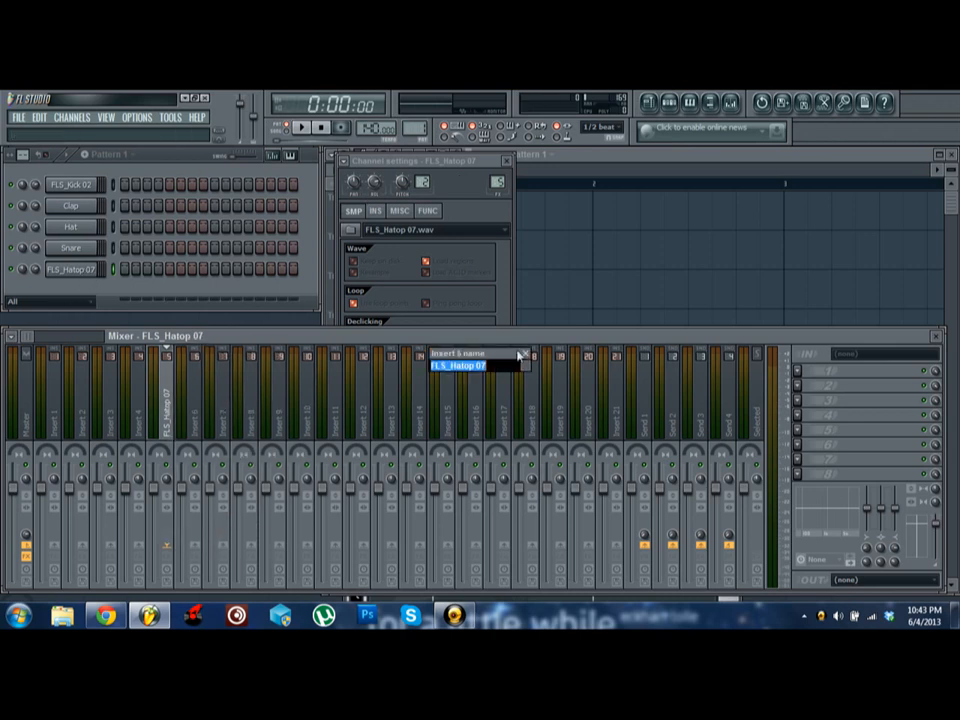
click(522, 357)
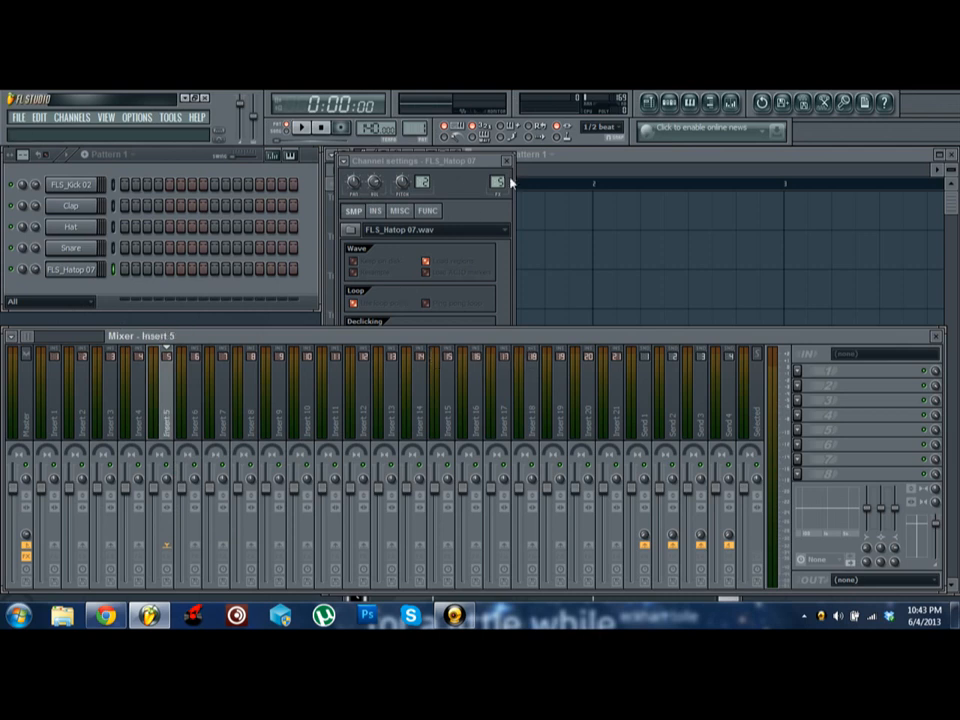
click(507, 160)
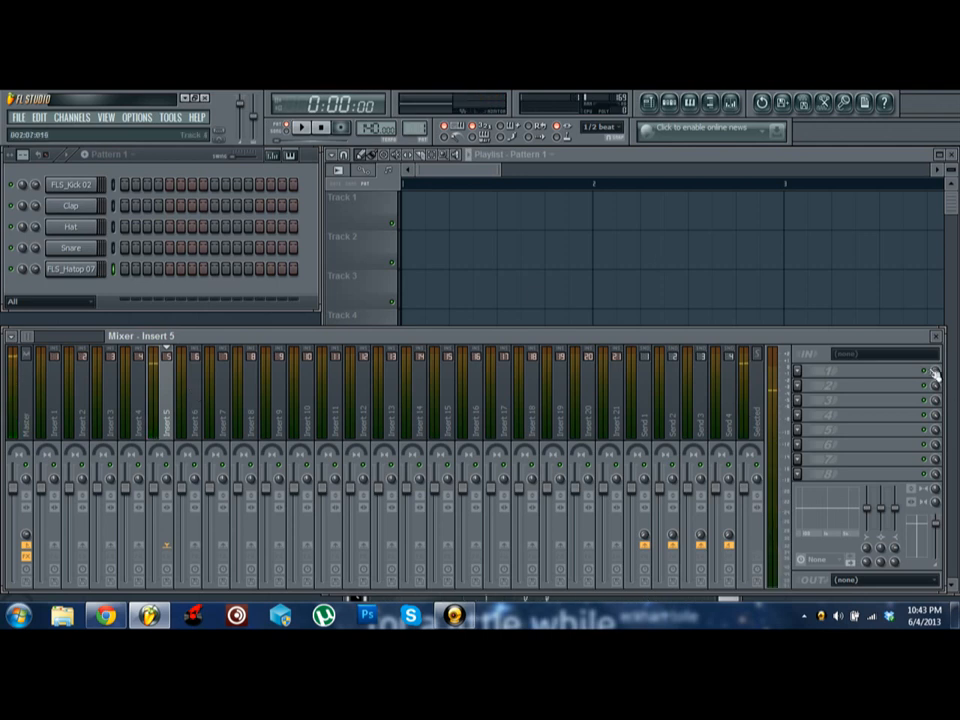
click(935, 336)
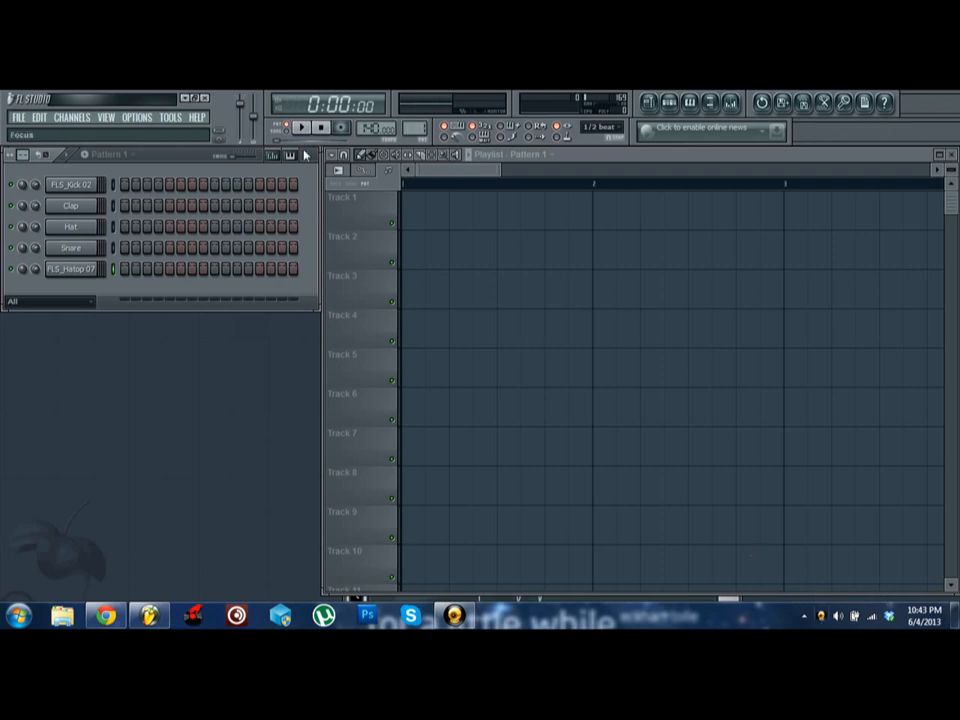
click(456, 617)
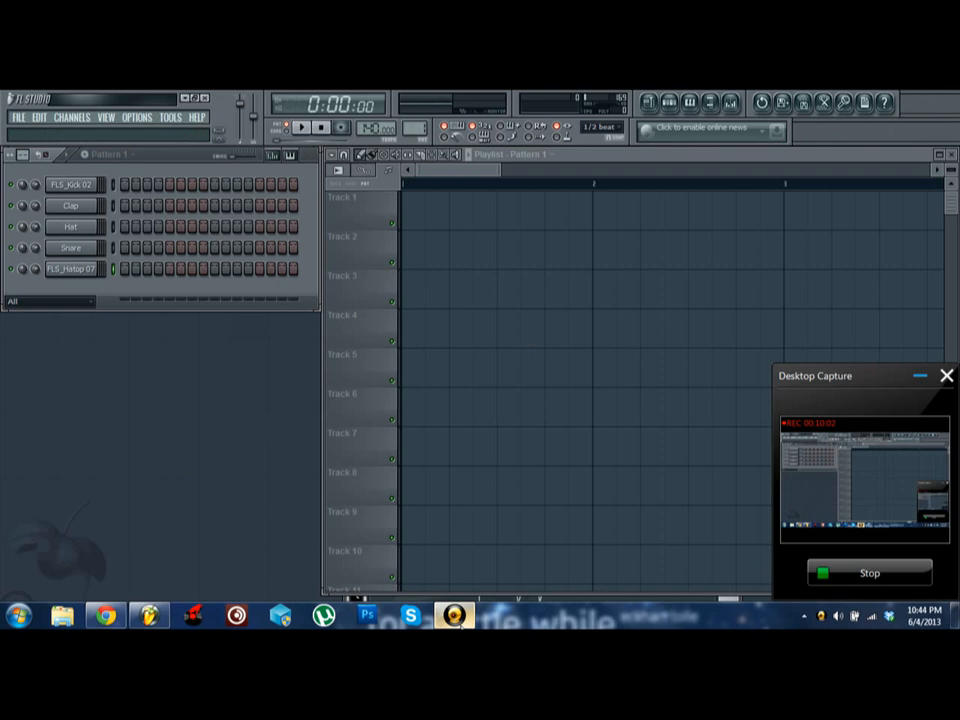
click(456, 617)
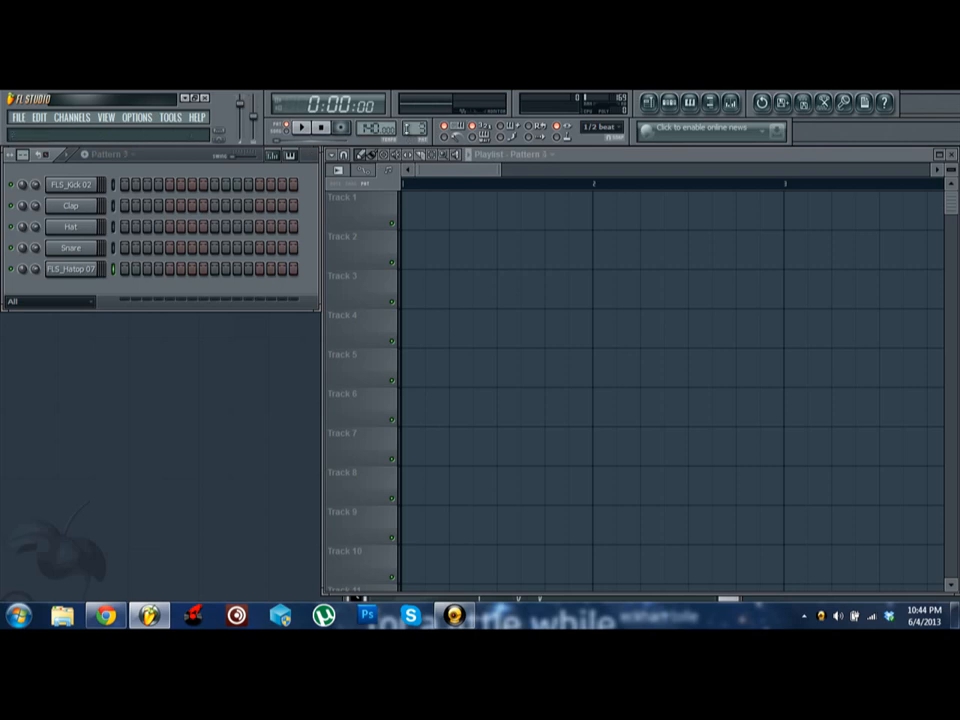
Step: Place a Pattern 10 clip at bar 1 of playlist Track 1, and Pattern 1 clips on Tracks 2 and 3
click(456, 197)
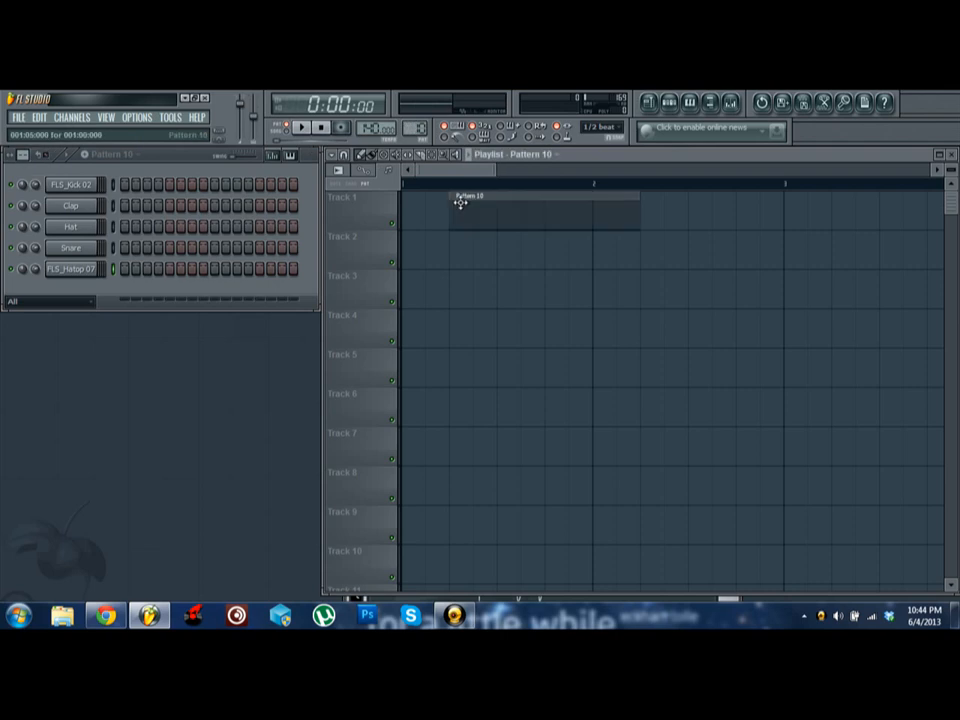
drag(456, 197, 403, 200)
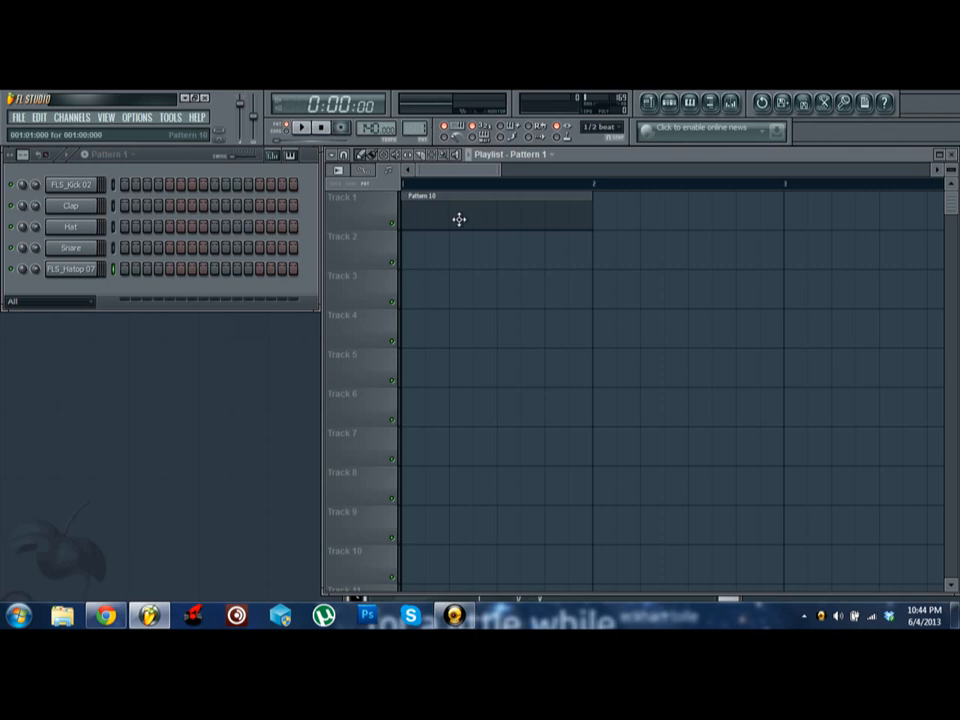
click(441, 255)
click(412, 285)
Step: Delete the clips from playlist Tracks 1 to 3, and look at the pattern clip sources
right_click(468, 239)
right_click(466, 282)
right_click(535, 208)
click(549, 155)
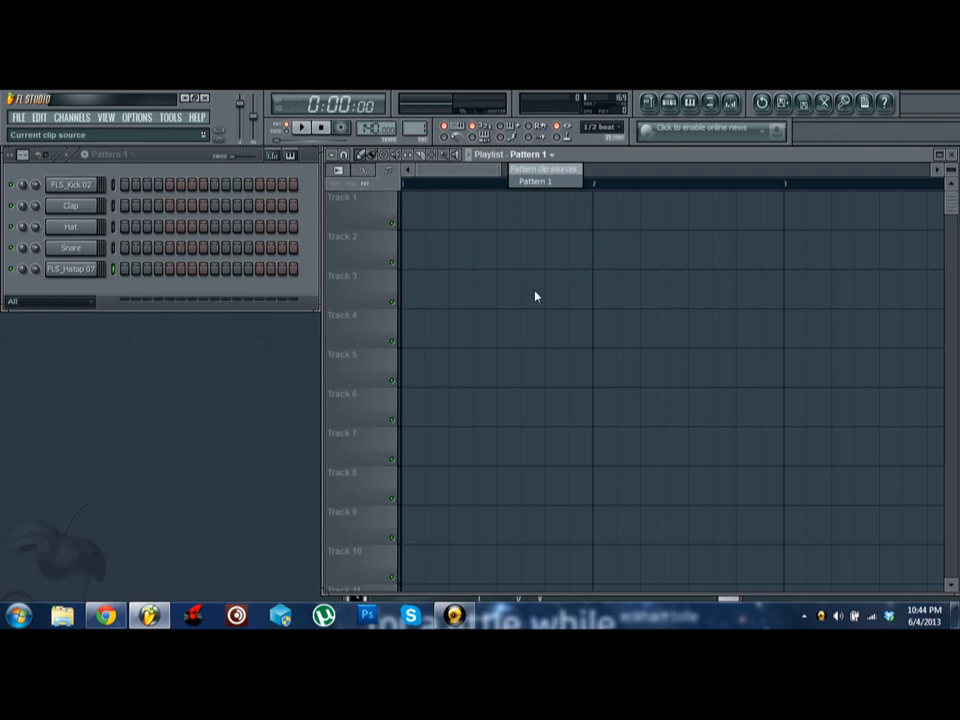
click(533, 157)
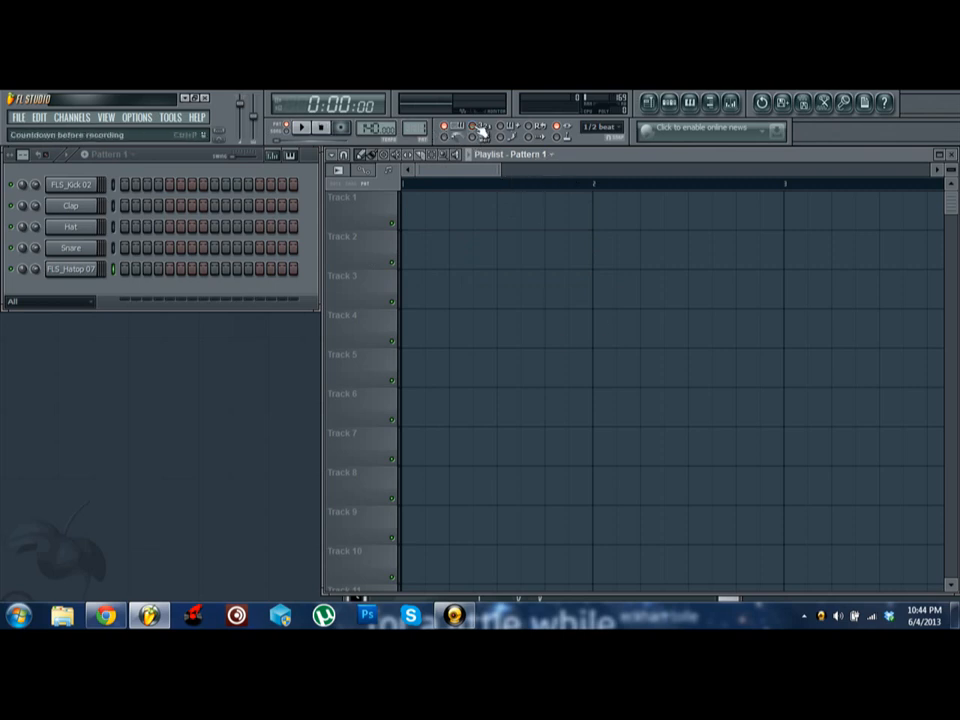
Step: Arm recording for everything, and test the countdown before recording by playing briefly
click(342, 129)
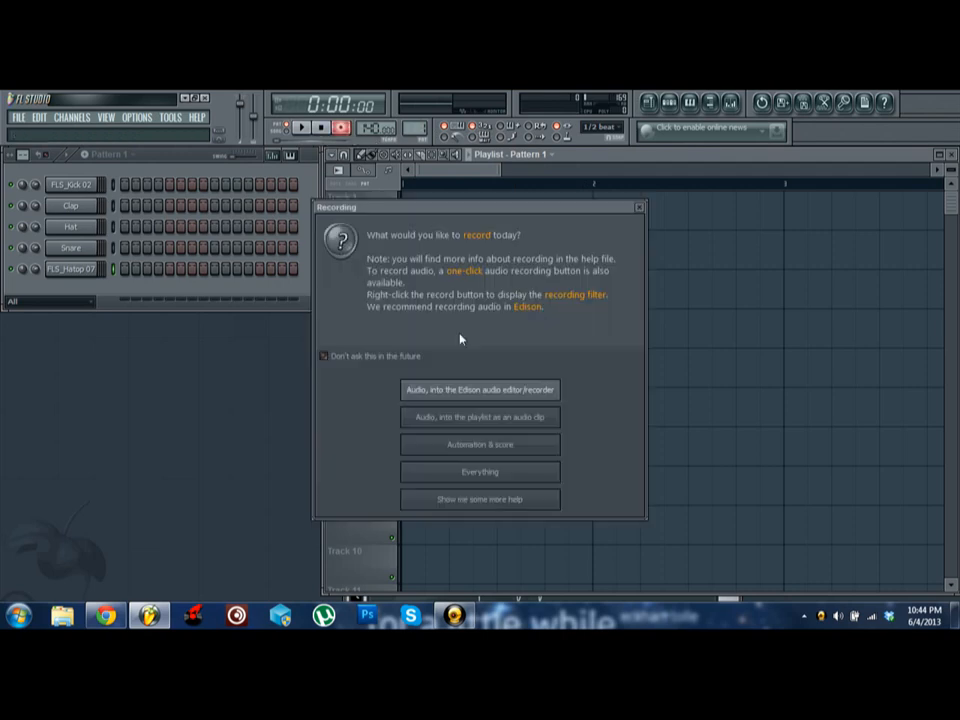
click(518, 476)
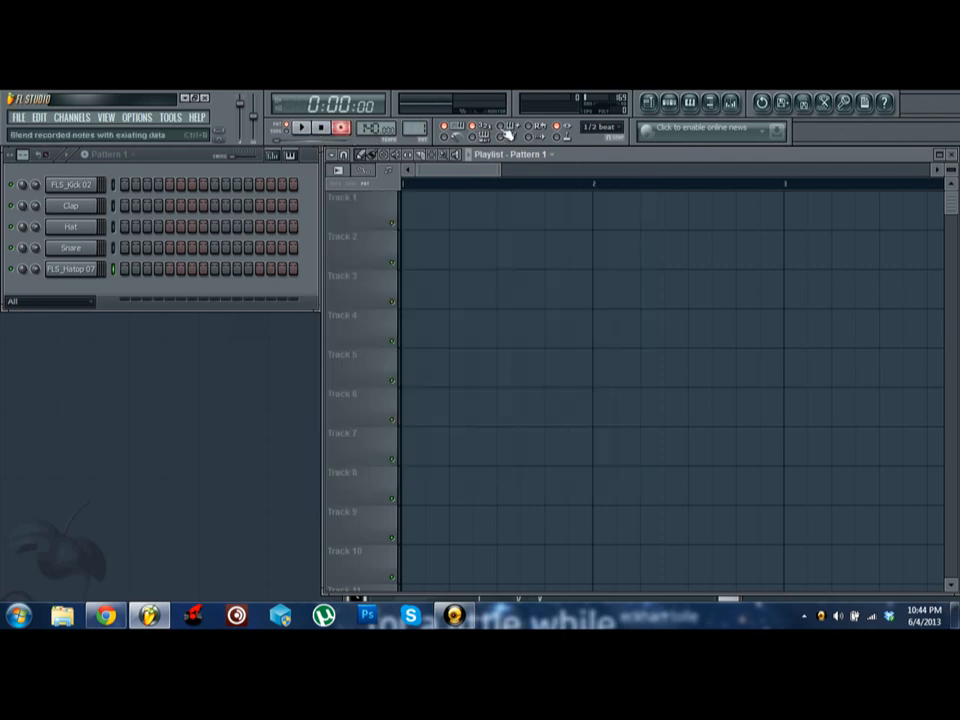
key(space)
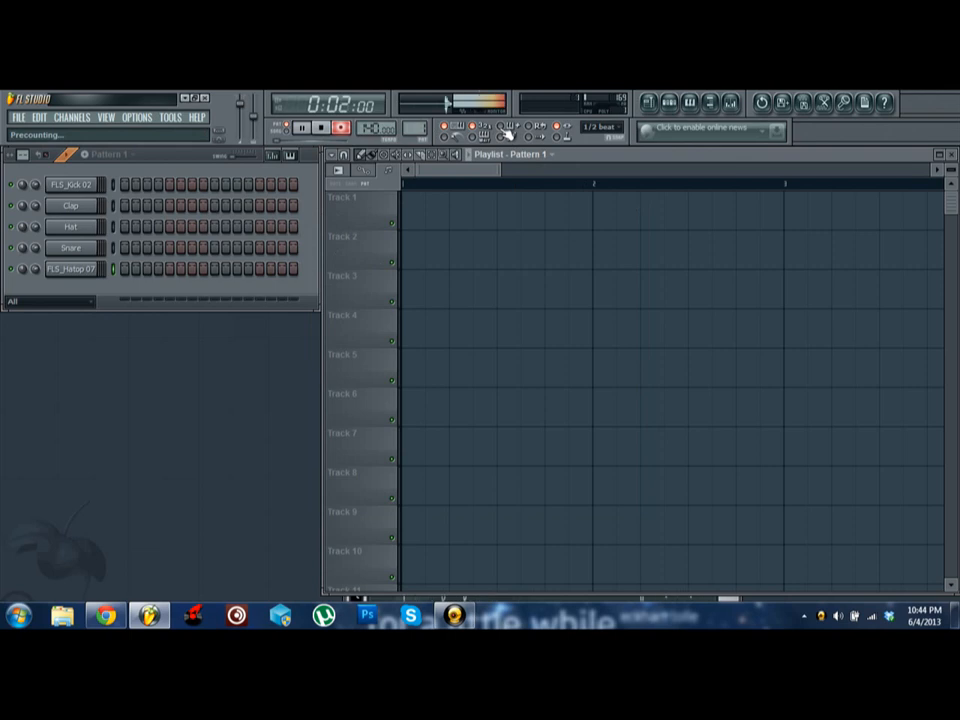
key(space)
Step: Check the precount duration options, and turn off the countdown and recording
right_click(471, 130)
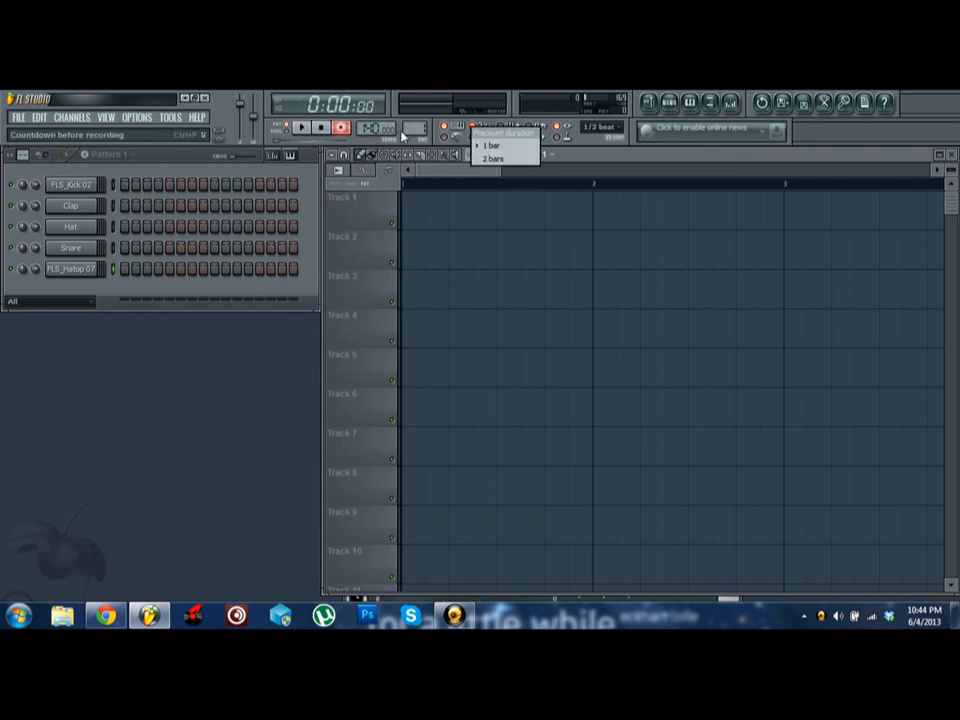
click(447, 161)
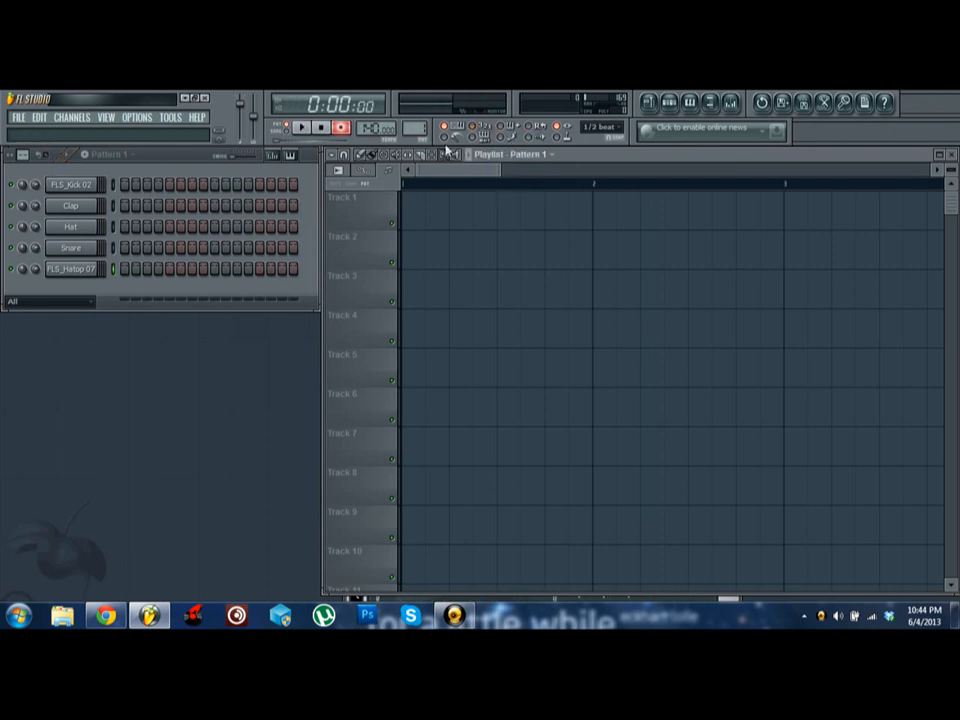
click(338, 129)
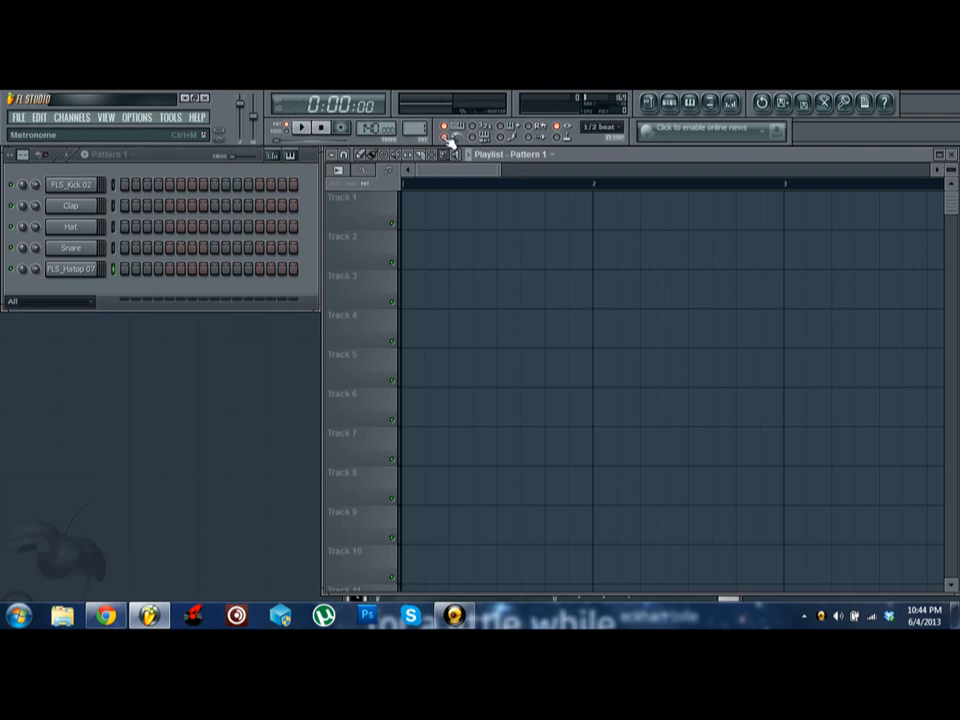
Step: Play the pattern with the metronome on, and sound FLS_Hatop 07 notes using the typing keyboard as a piano
key(space)
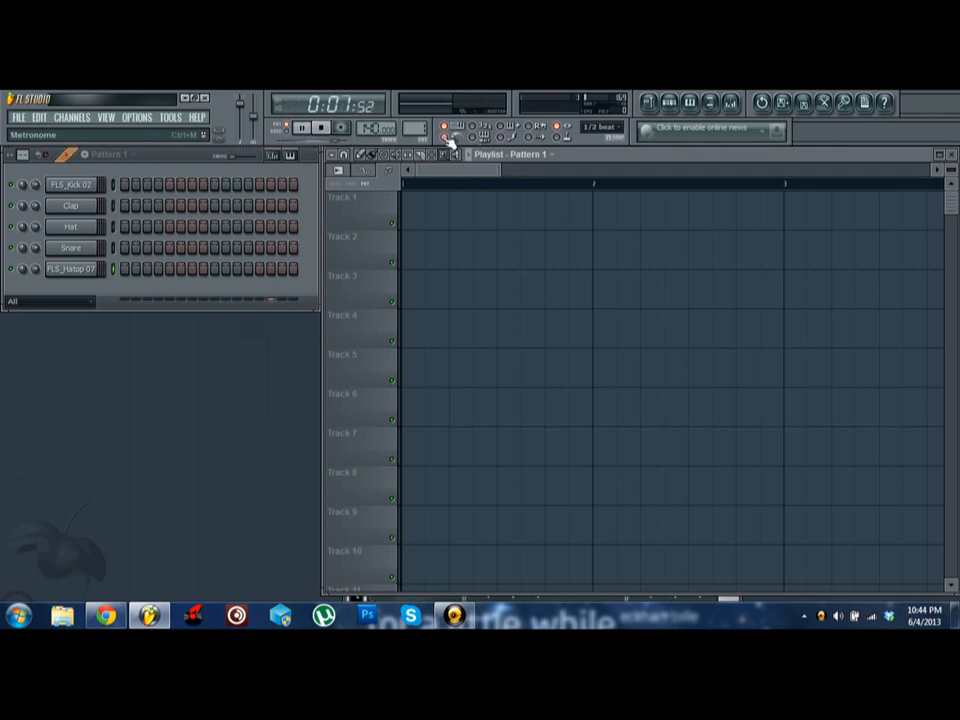
key(space)
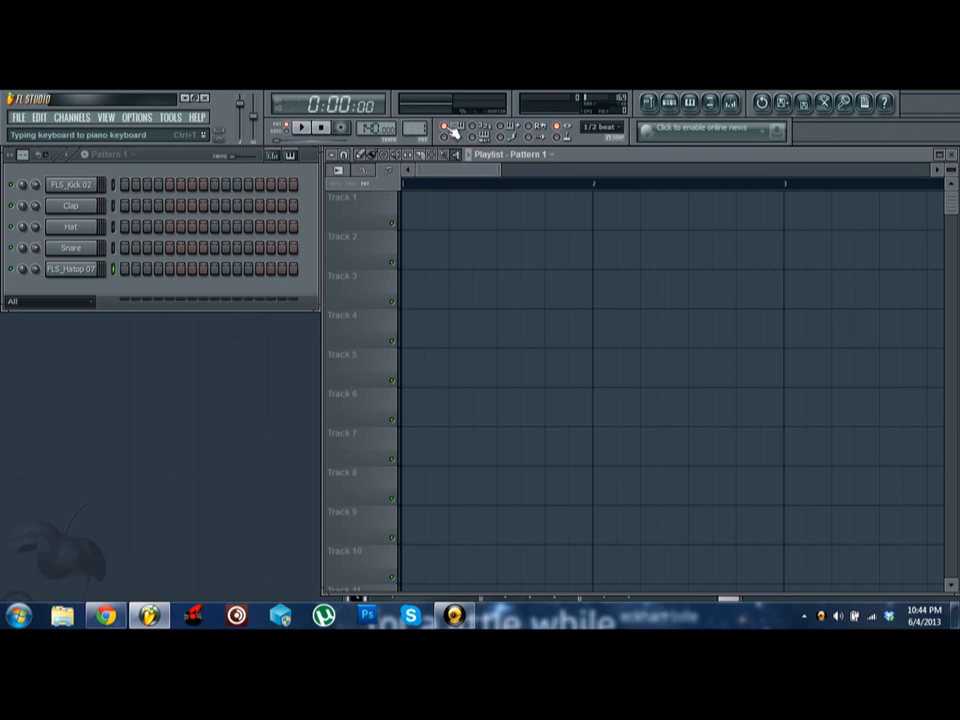
key(n)
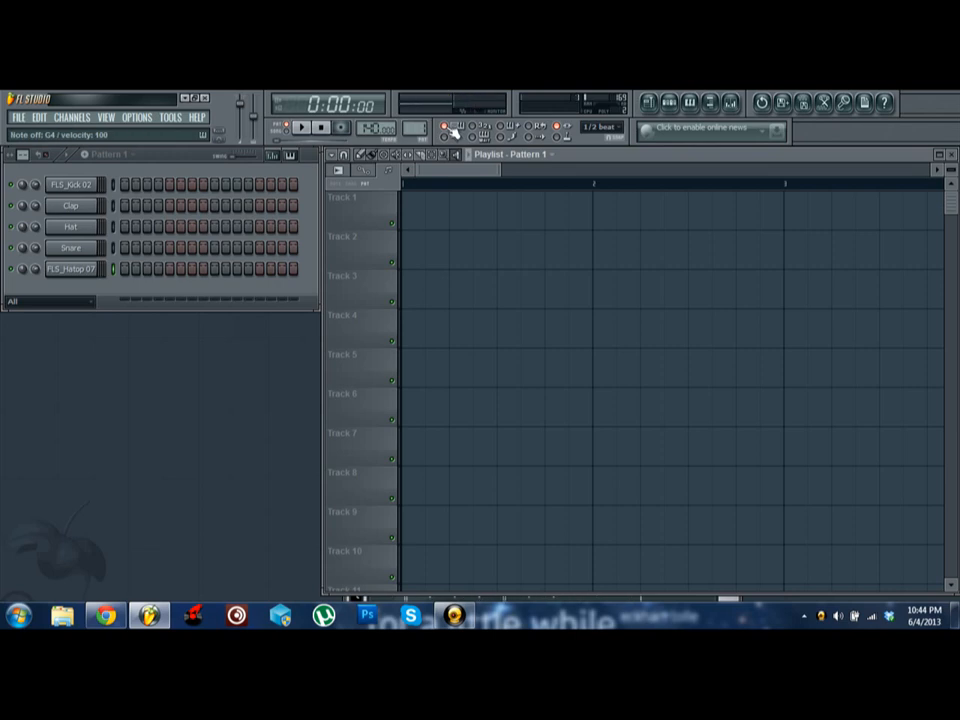
key(n)
click(650, 104)
click(650, 104)
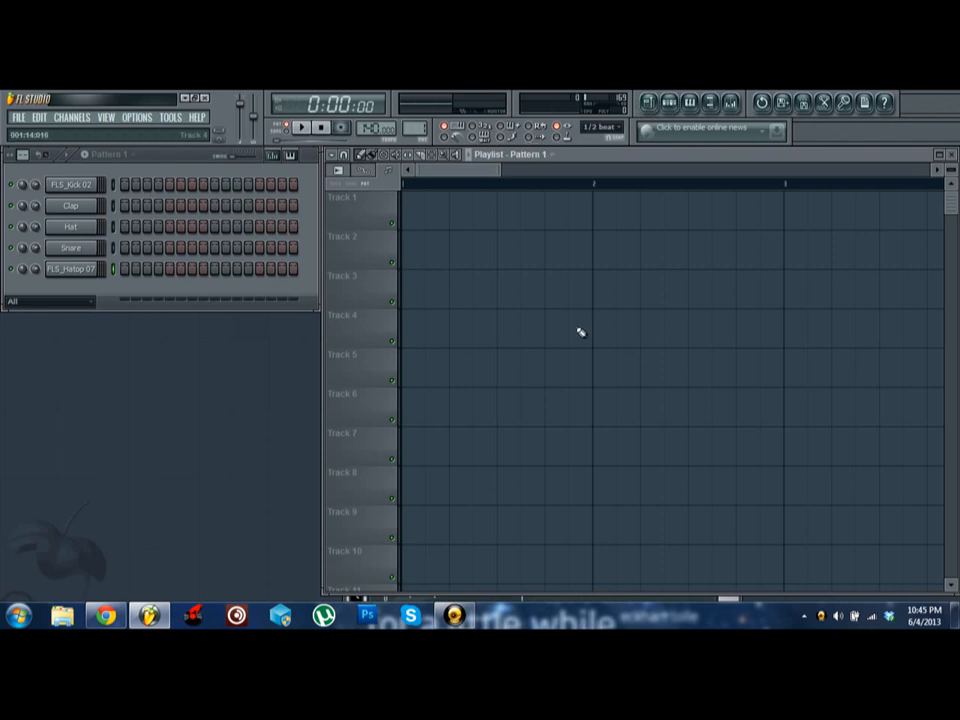
Step: Try placing a Pattern 1 clip in the playlist and moving it to bar 1 of Track 2, and delete it
scroll(581, 186, down, 5)
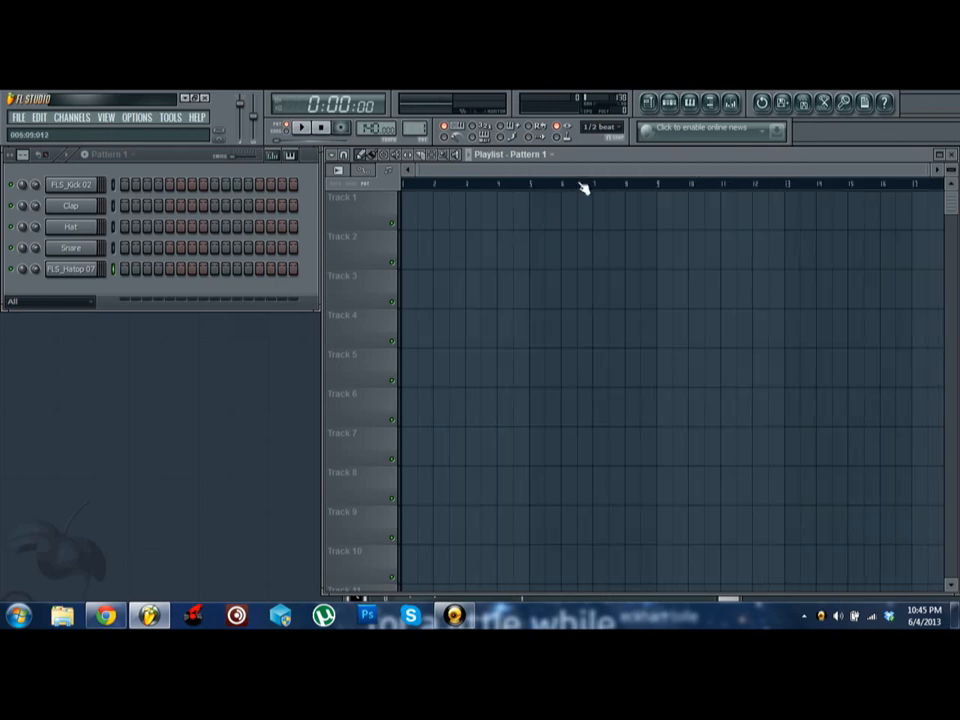
click(545, 366)
drag(543, 403, 409, 236)
right_click(410, 236)
scroll(527, 180, down, 1)
scroll(527, 182, down, 2)
scroll(527, 183, up, 3)
Step: Add a kick hit on the first step of Pattern 1, and raise the Insert 1 volume in the mixer
click(124, 185)
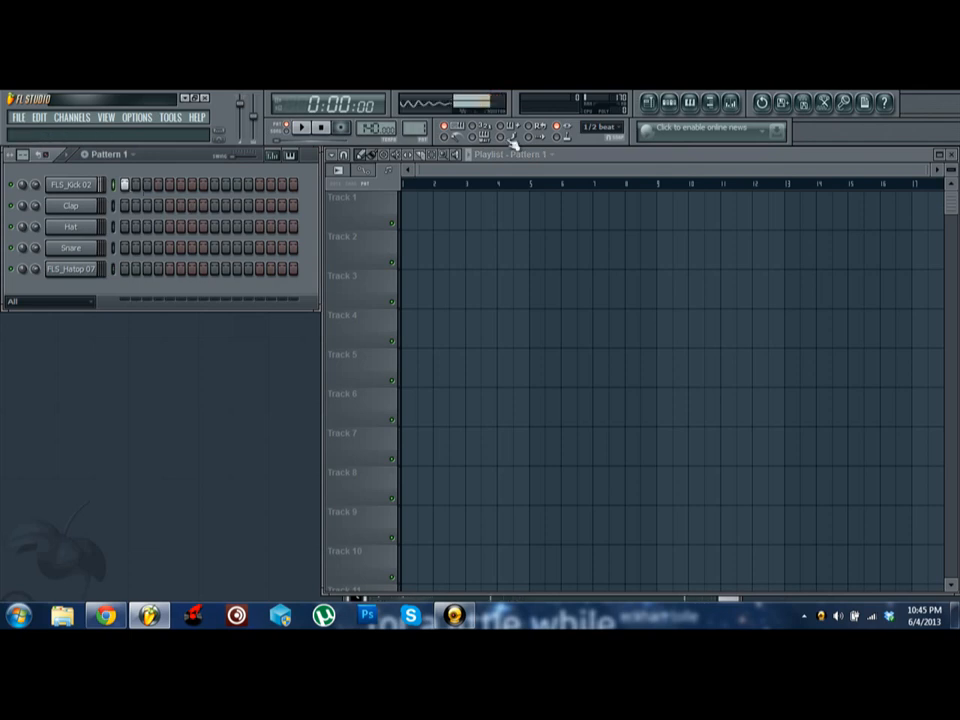
click(729, 103)
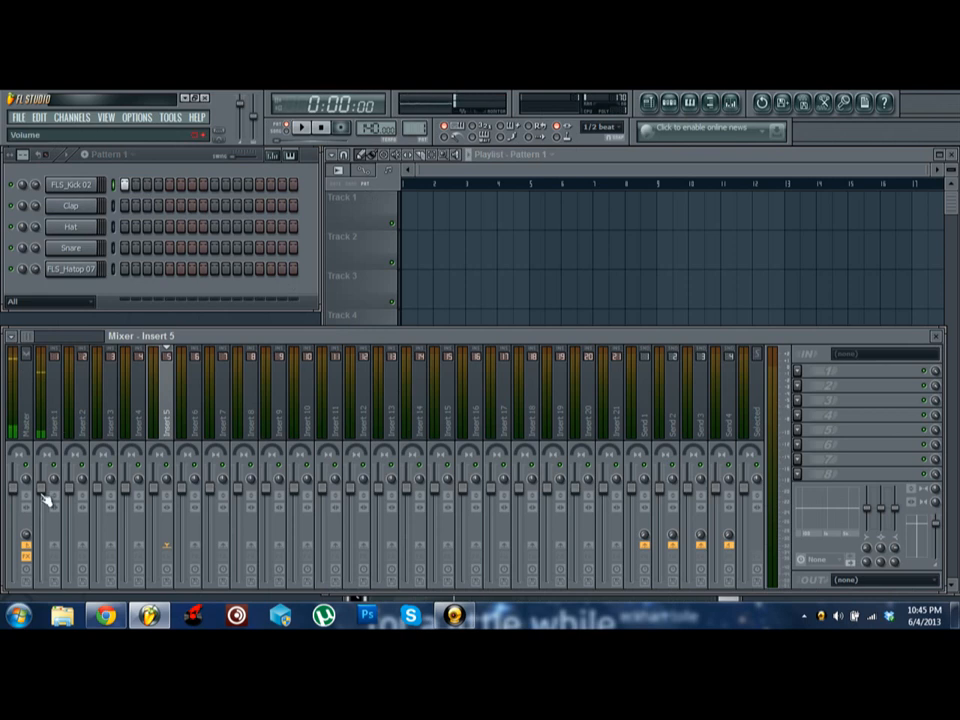
click(45, 455)
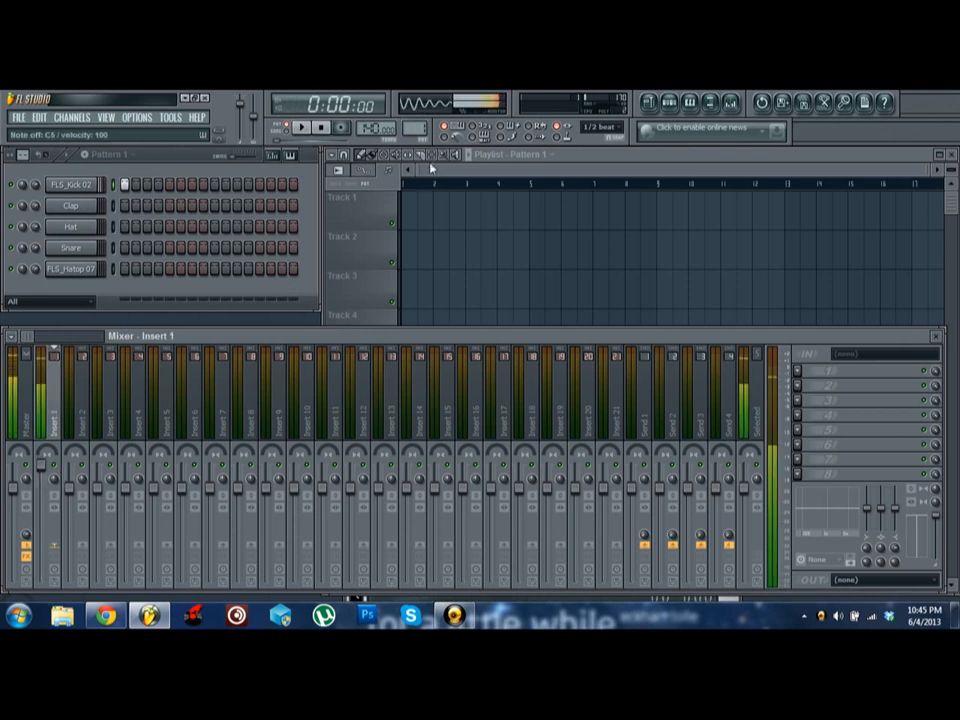
Step: Sound the kick with the Master volume raised, and return the Master volume to 100%
click(21, 465)
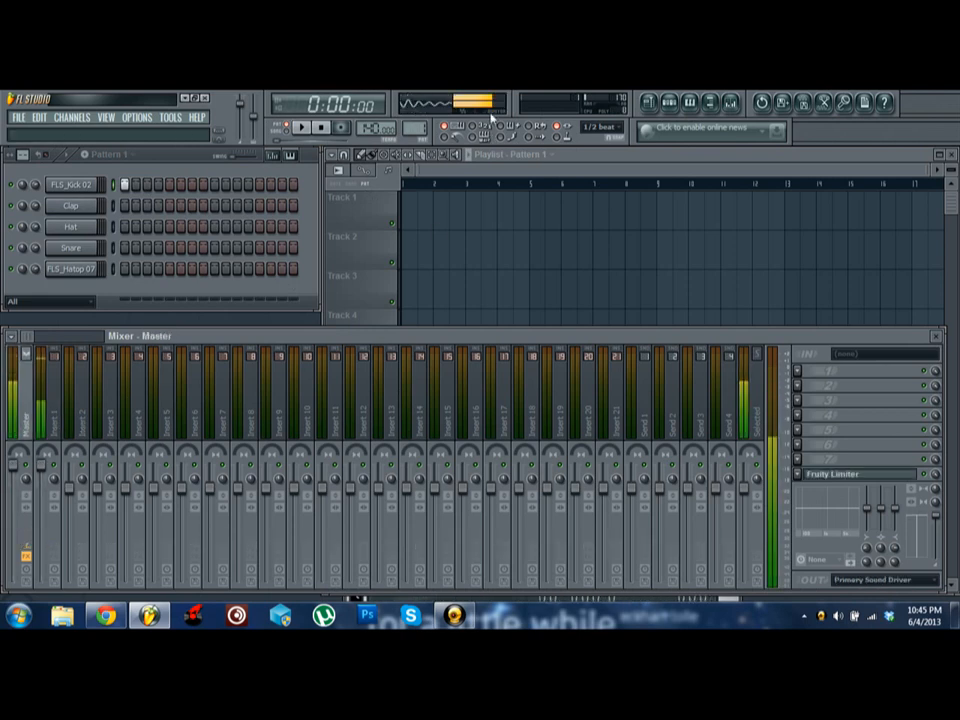
key(q)
key(q)
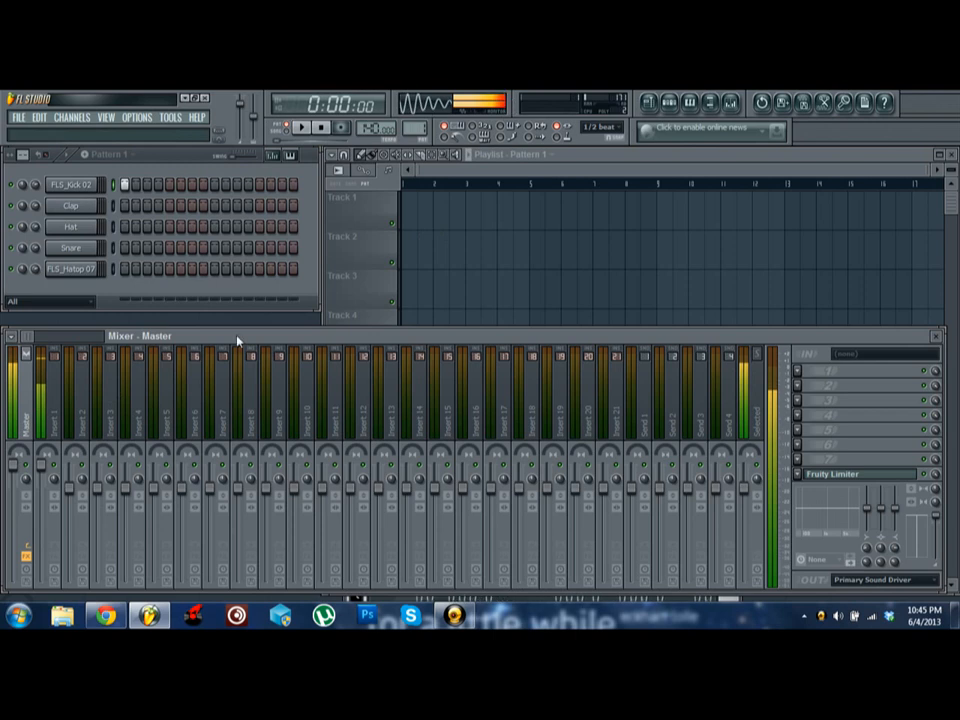
key(q)
drag(12, 466, 12, 488)
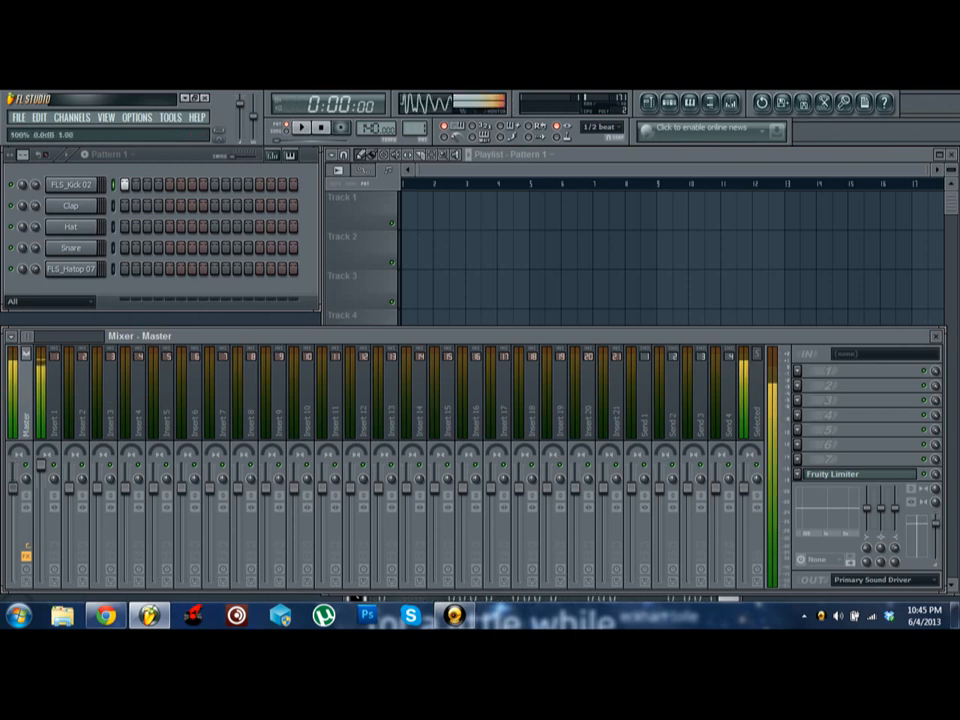
Step: Reset the Master volume in the mixer, sound the kick to check its level, and close the mixer
key(q)
right_click(14, 491)
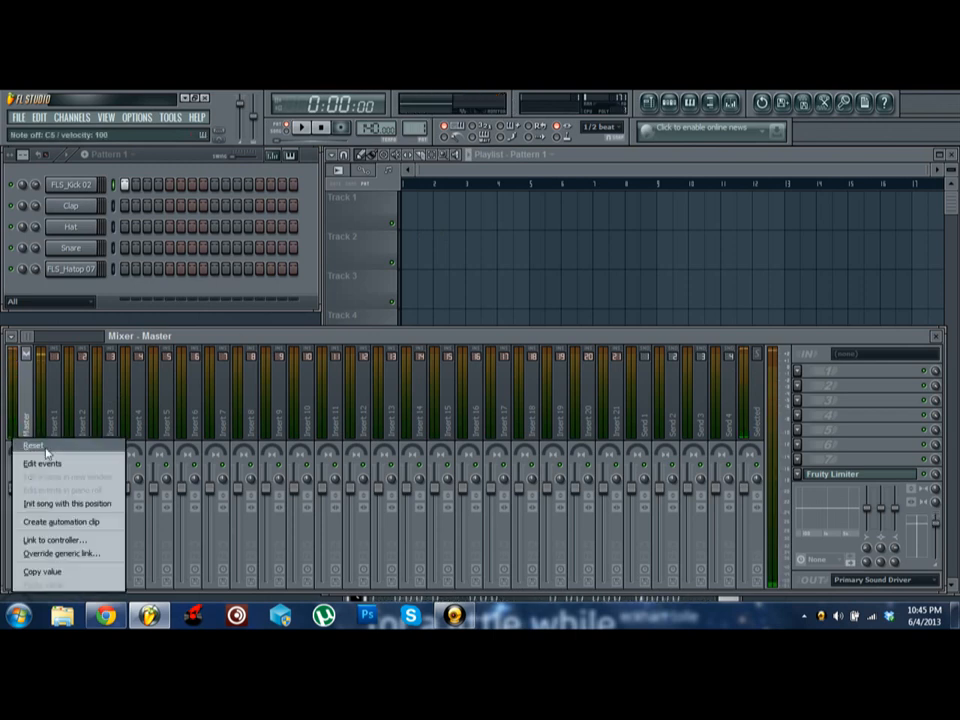
click(46, 449)
key(q)
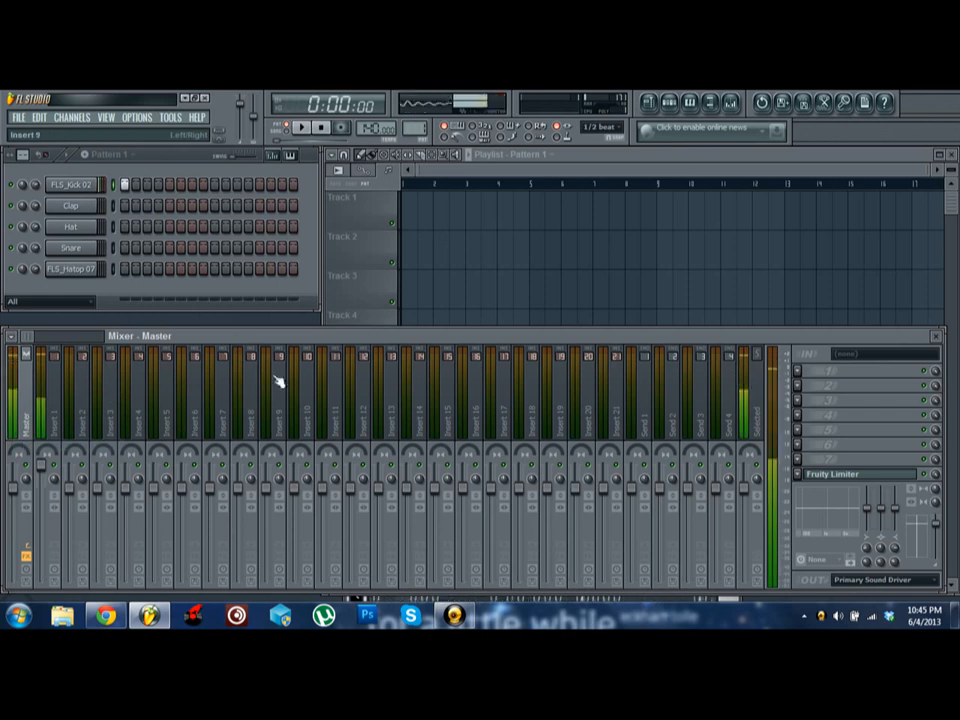
click(938, 338)
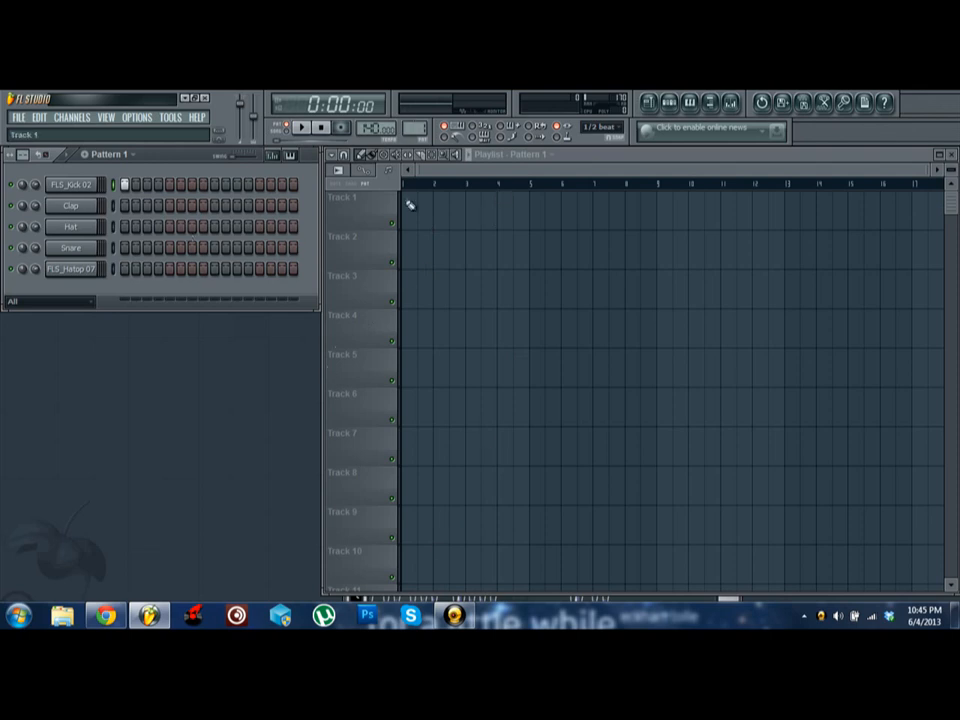
Step: Add a Massive synth channel to Pattern 1 and sound a few notes using the typing keyboard
click(75, 118)
mouse_move(75, 131)
click(253, 546)
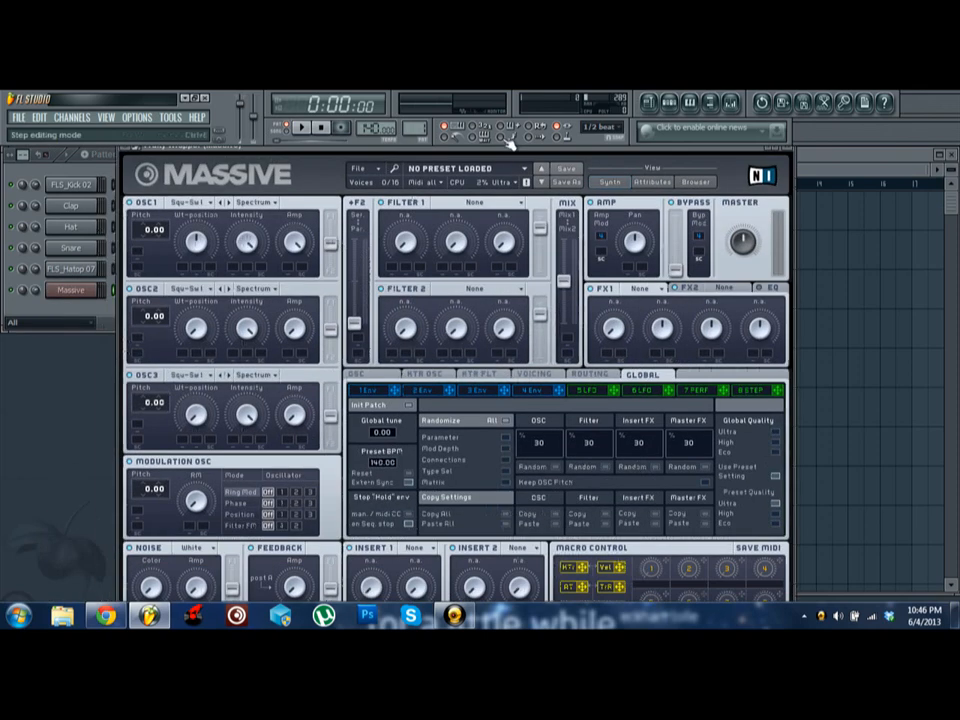
key(z)
key(s)
Step: Load the recent Massive sound Machine Gun and audition it, and replace it with the recent sound Eeeyaaa 2
click(375, 170)
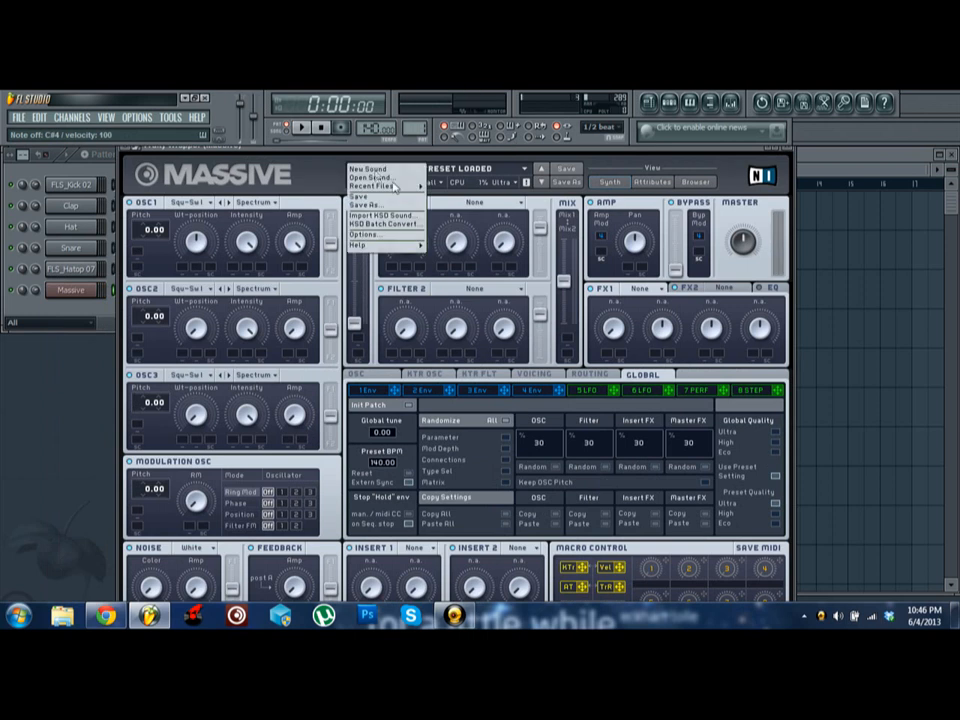
mouse_move(378, 186)
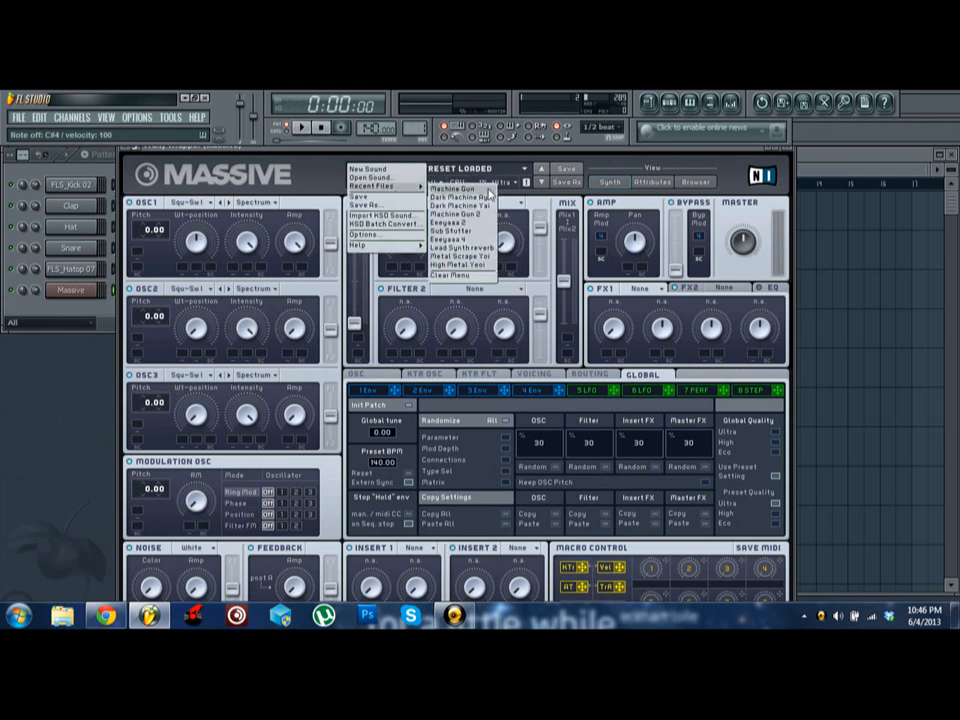
click(445, 188)
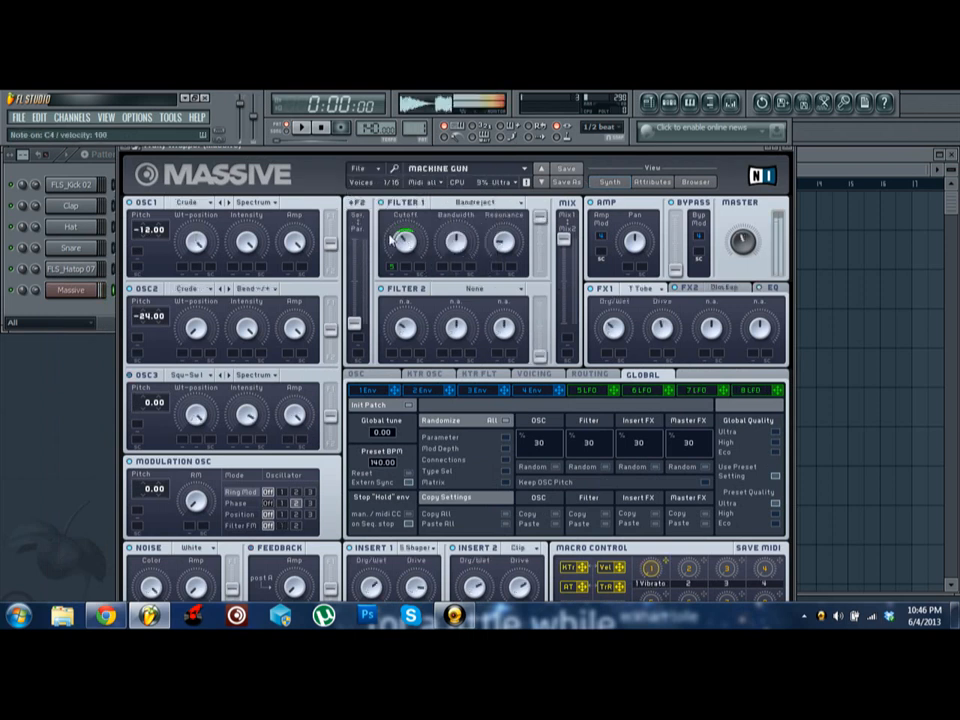
click(357, 169)
mouse_move(372, 186)
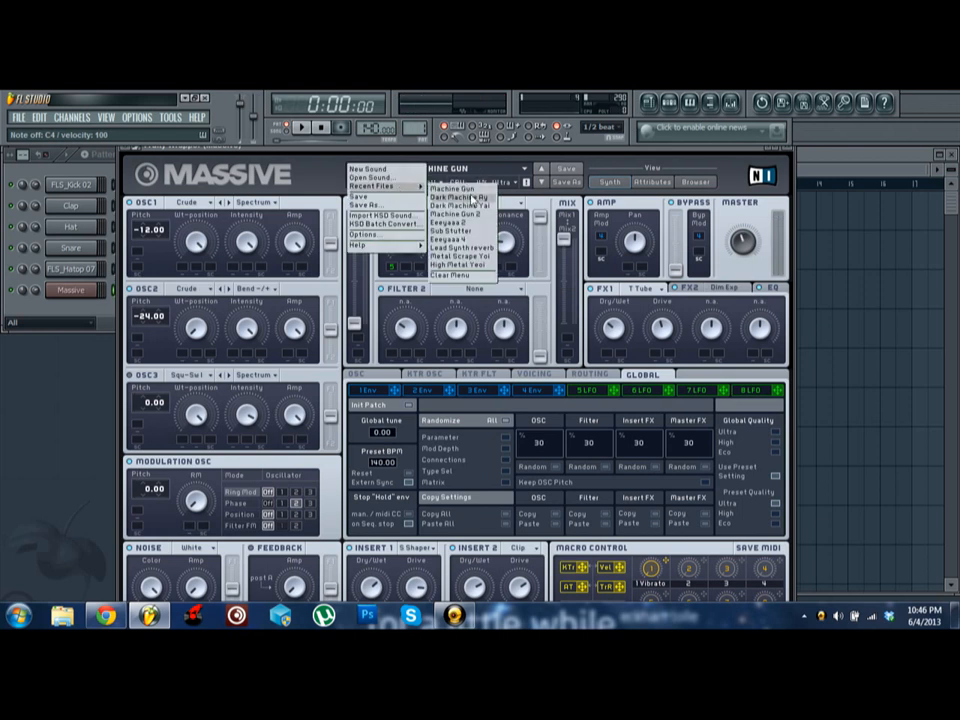
click(448, 222)
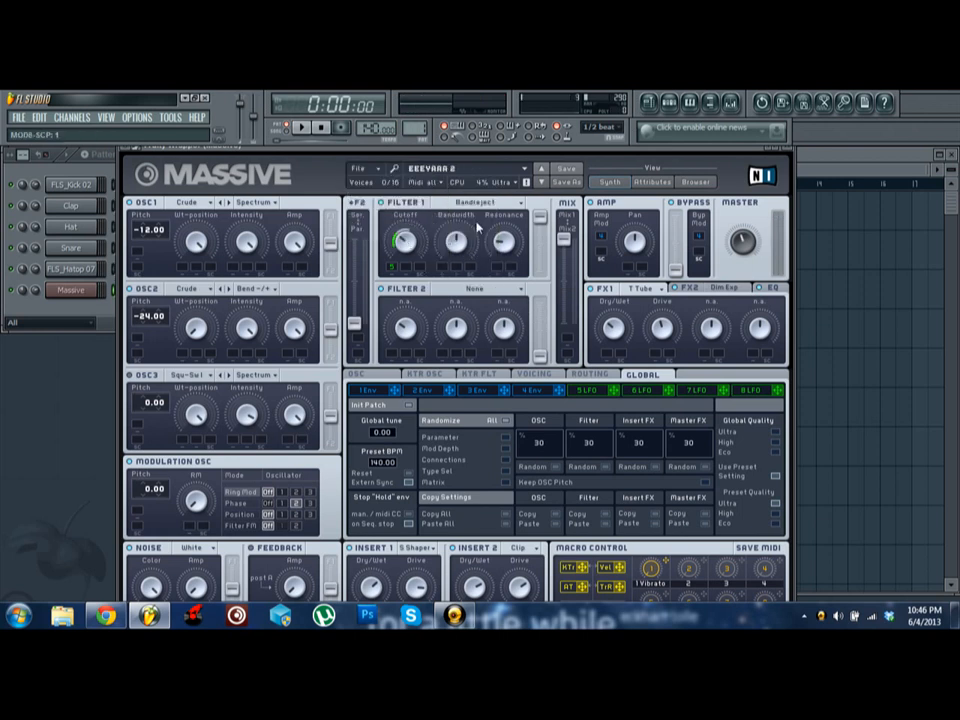
Step: Load the recent Massive sound Lead Synth reverb and audition it with the typing keyboard
click(357, 169)
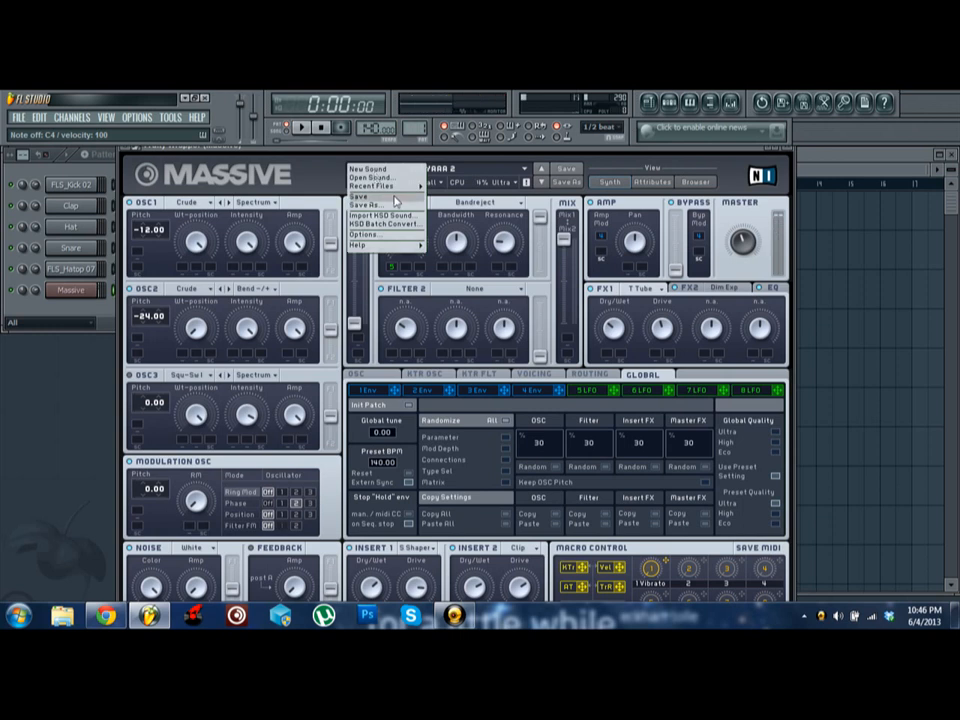
mouse_move(393, 188)
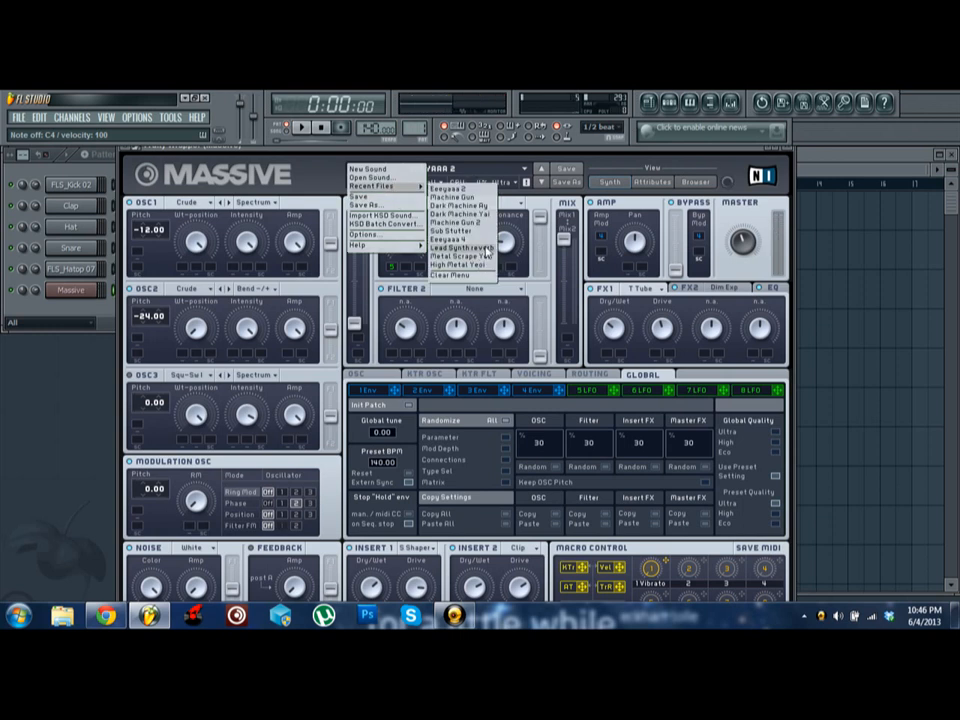
click(440, 247)
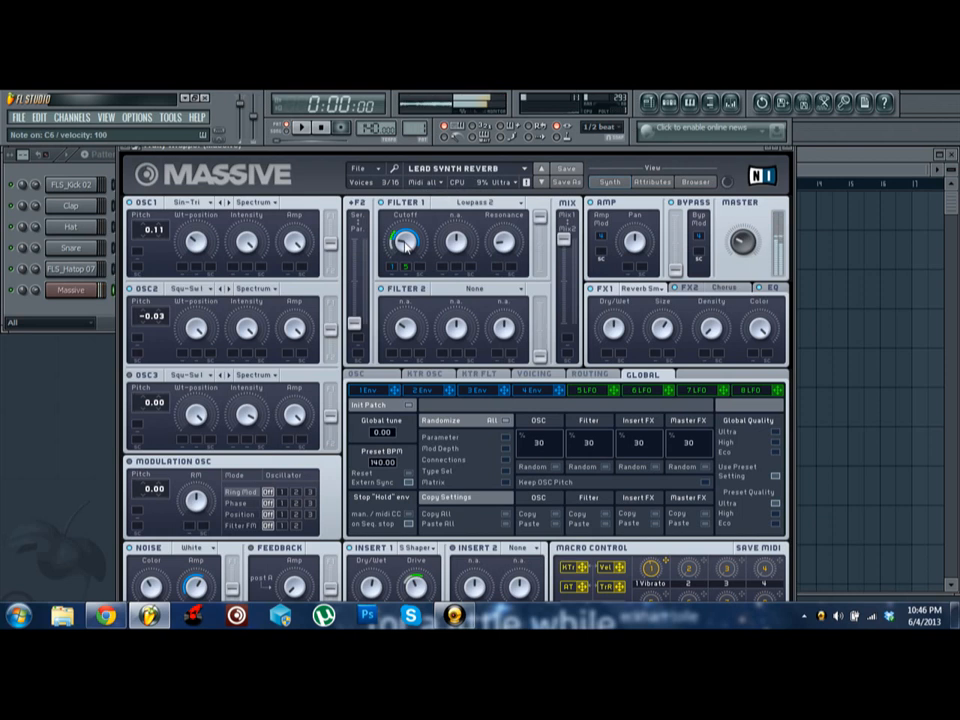
Step: Close the Massive plugin window and delete the Massive channel from Pattern 1
click(795, 152)
right_click(90, 289)
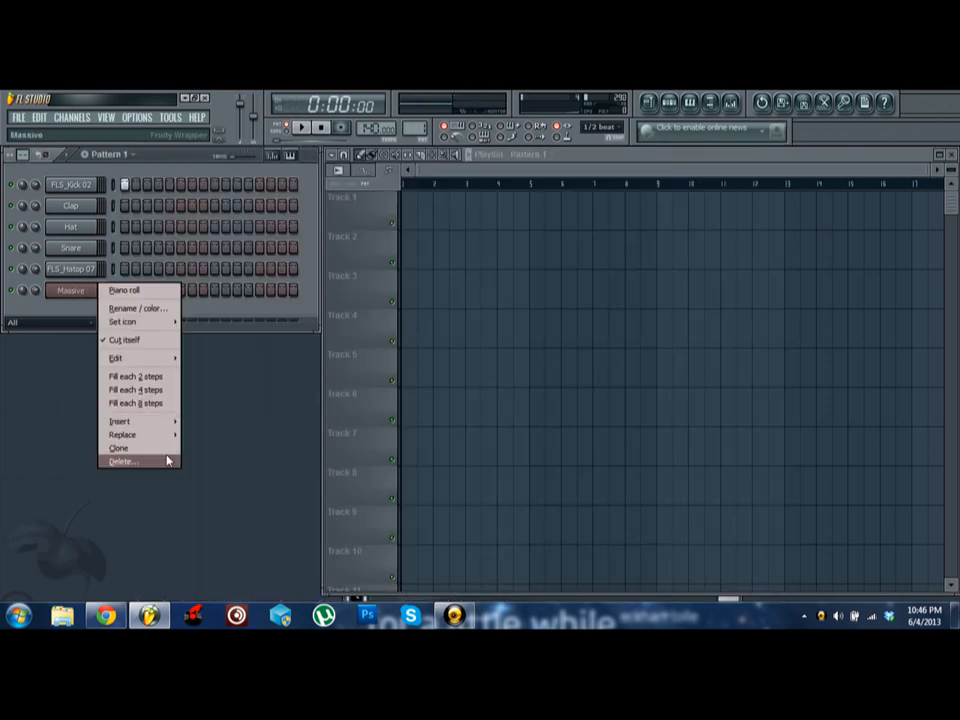
click(122, 461)
click(549, 403)
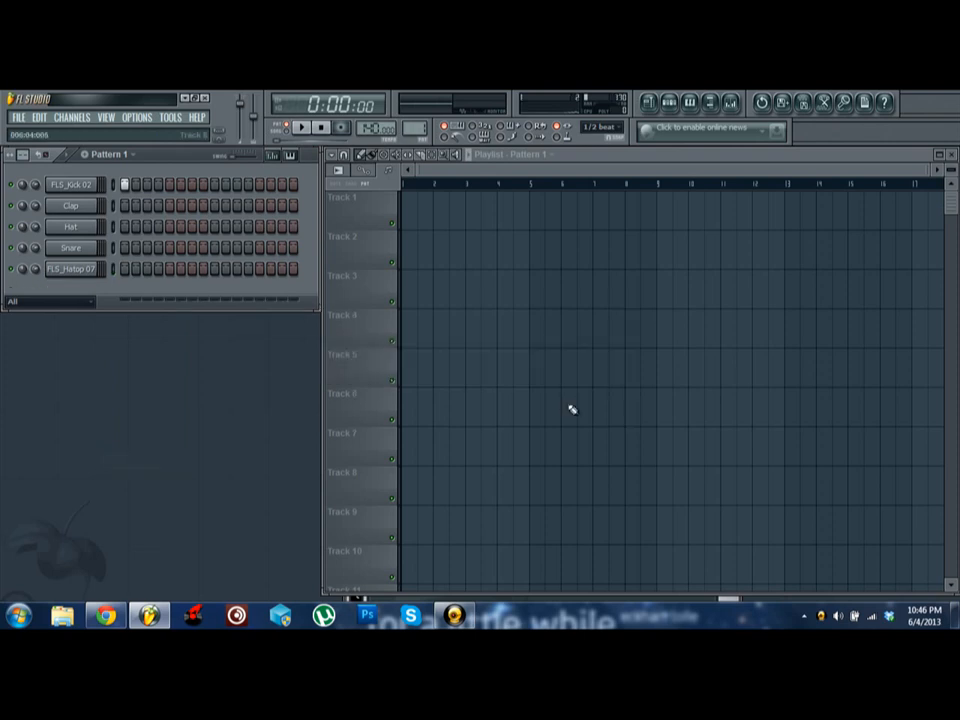